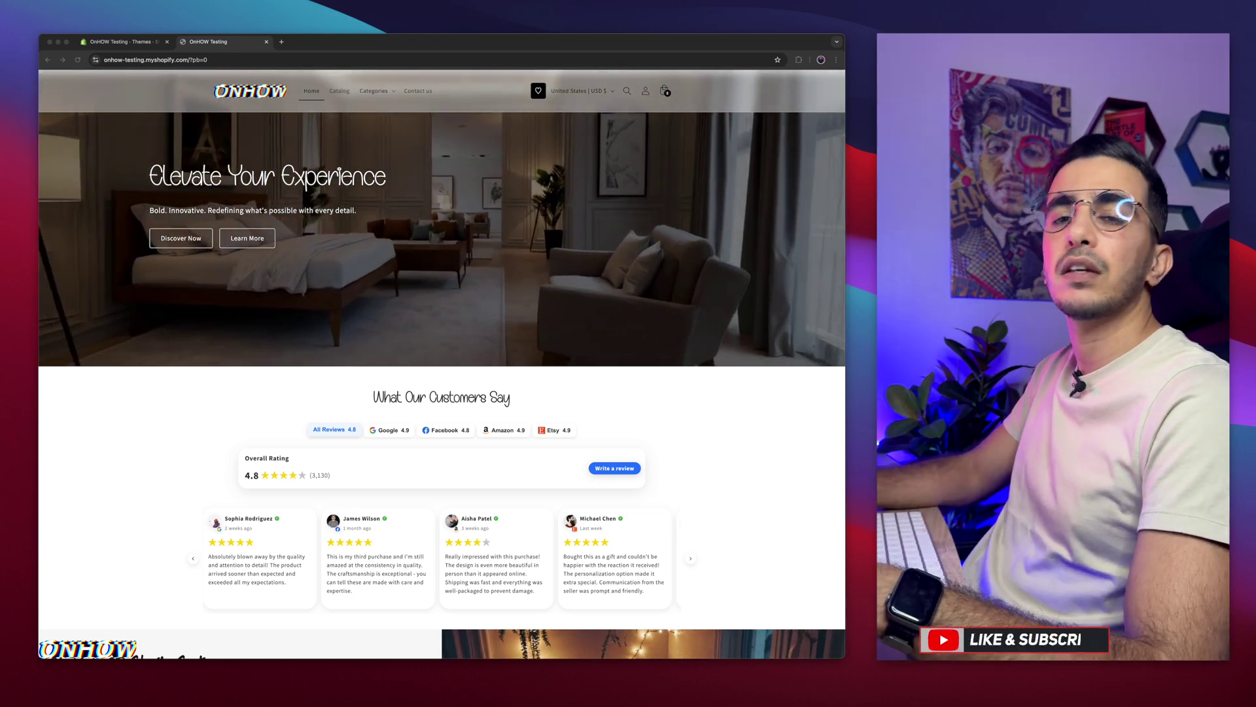
Step: View the Google reviews and the Facebook reviews in the home page's What Our Customers Say section
click(718, 465)
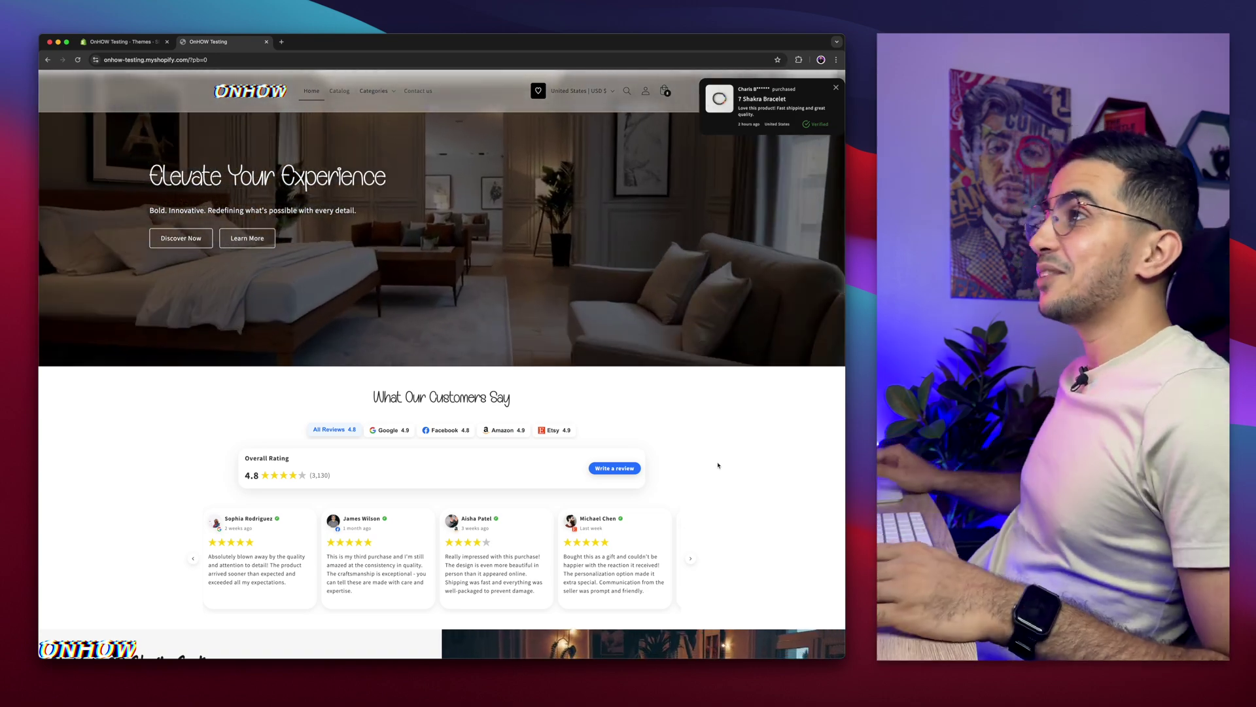
scroll(718, 465, down, 3)
scroll(718, 465, up, 2)
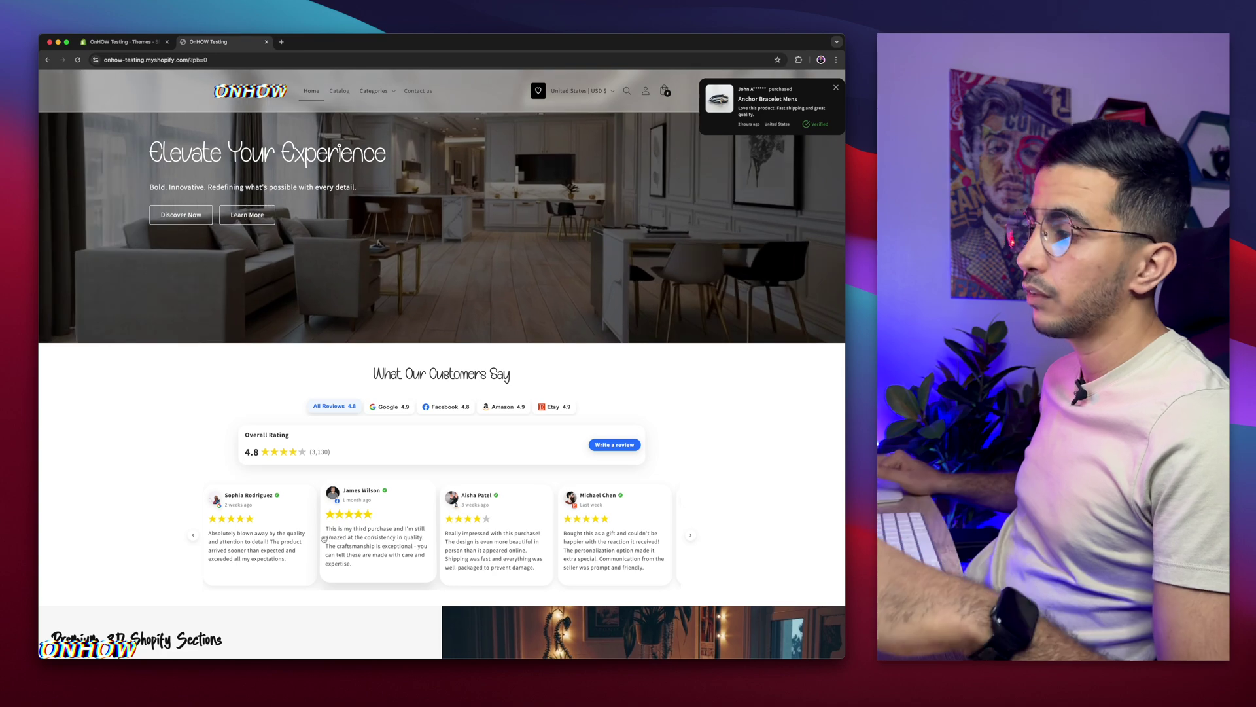
click(390, 406)
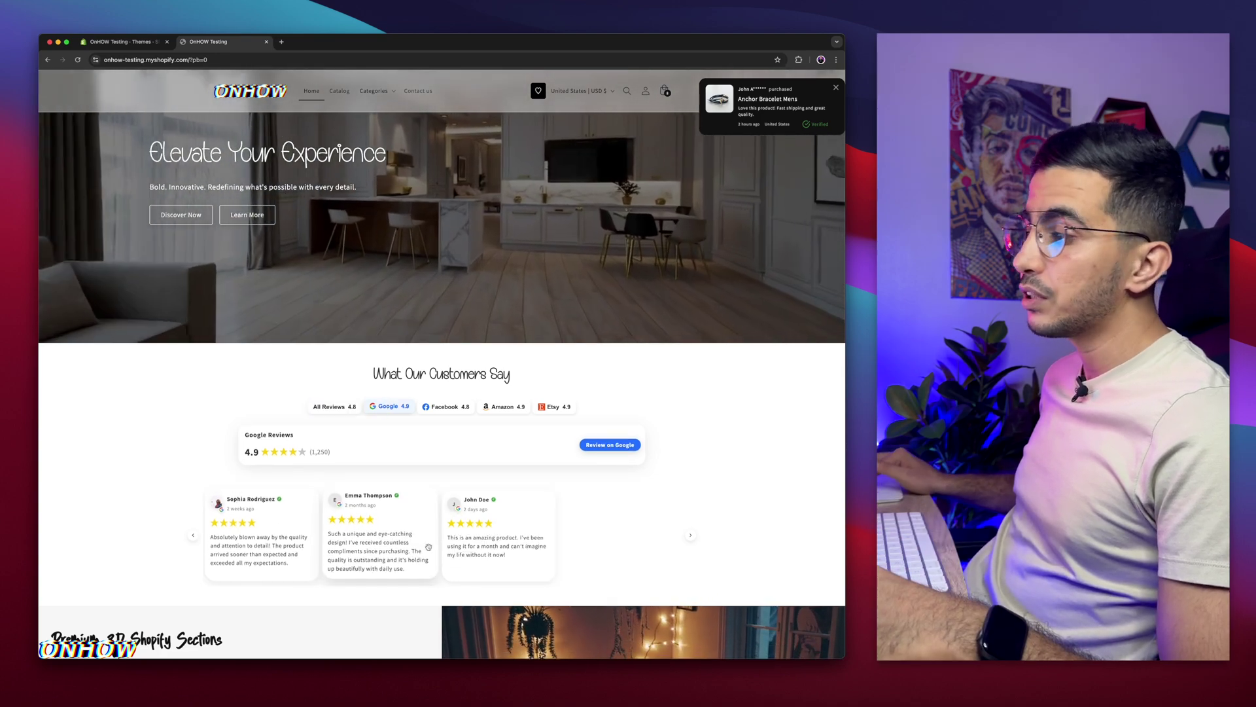
click(447, 406)
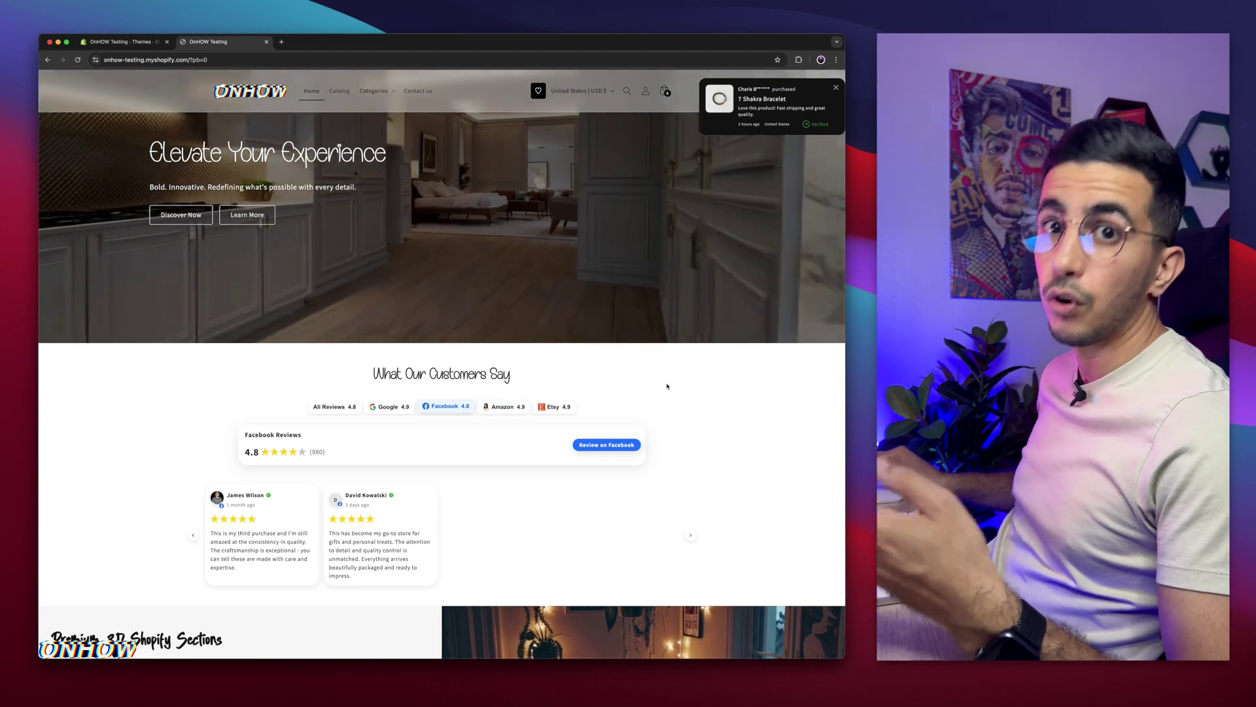
Step: Look through the storefront home page sections from the hero banner down to OnHOW Collections and Frequently Asked Questions
scroll(805, 169, up, 5)
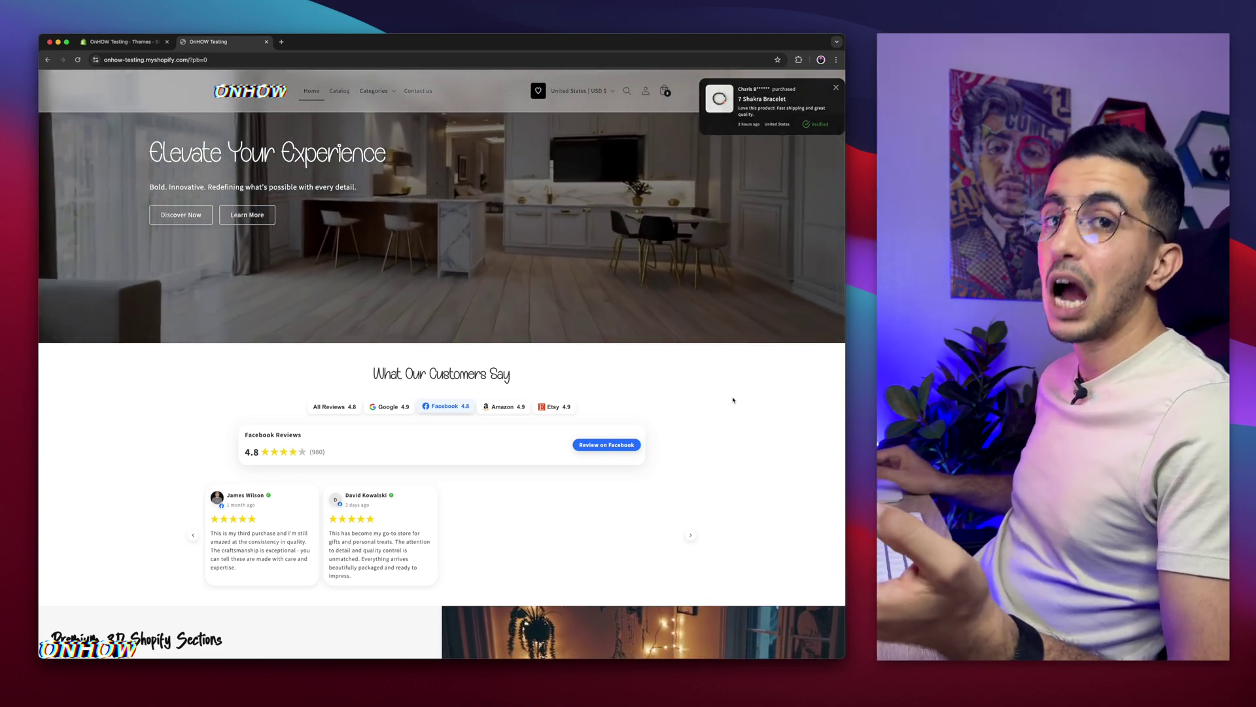
scroll(733, 400, down, 5)
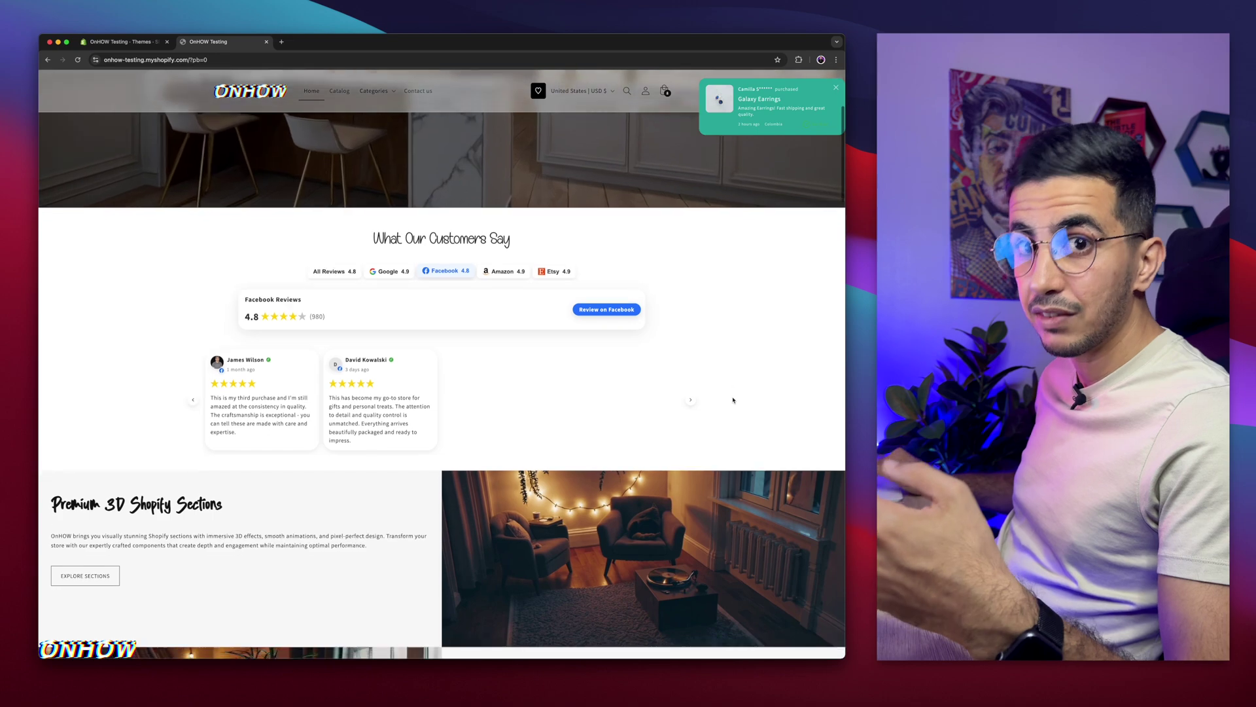
scroll(733, 400, down, 4)
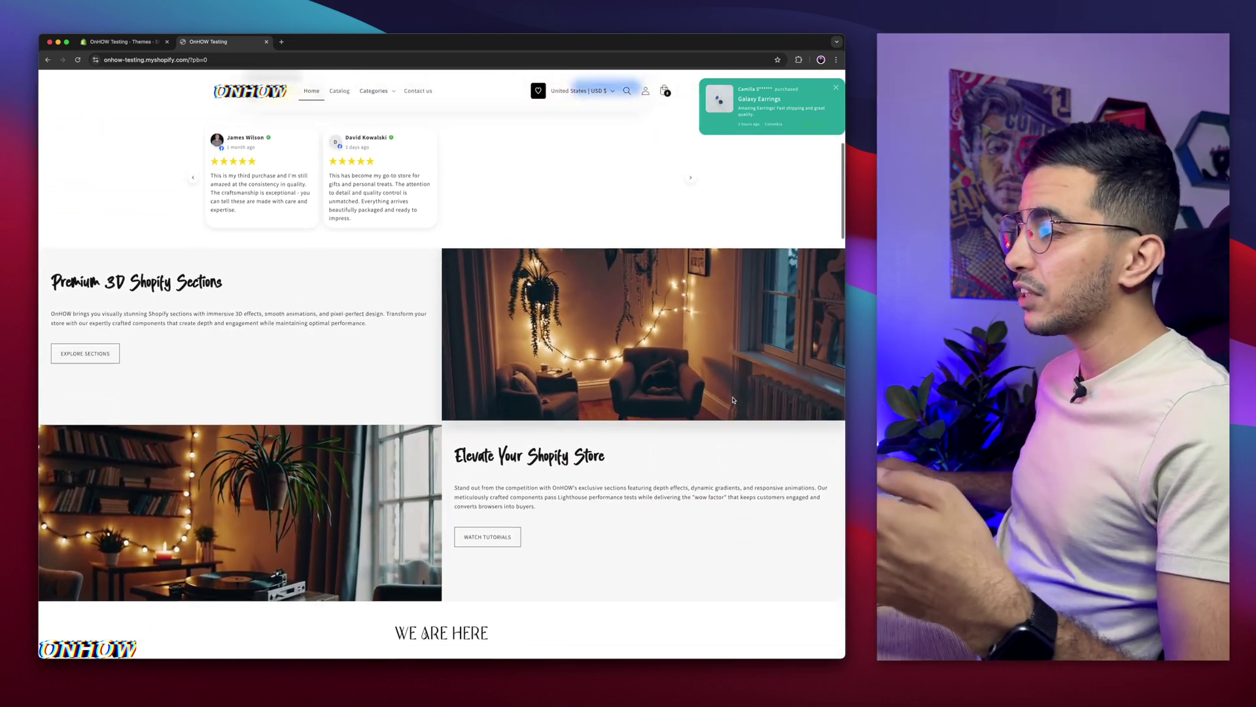
scroll(734, 400, down, 4)
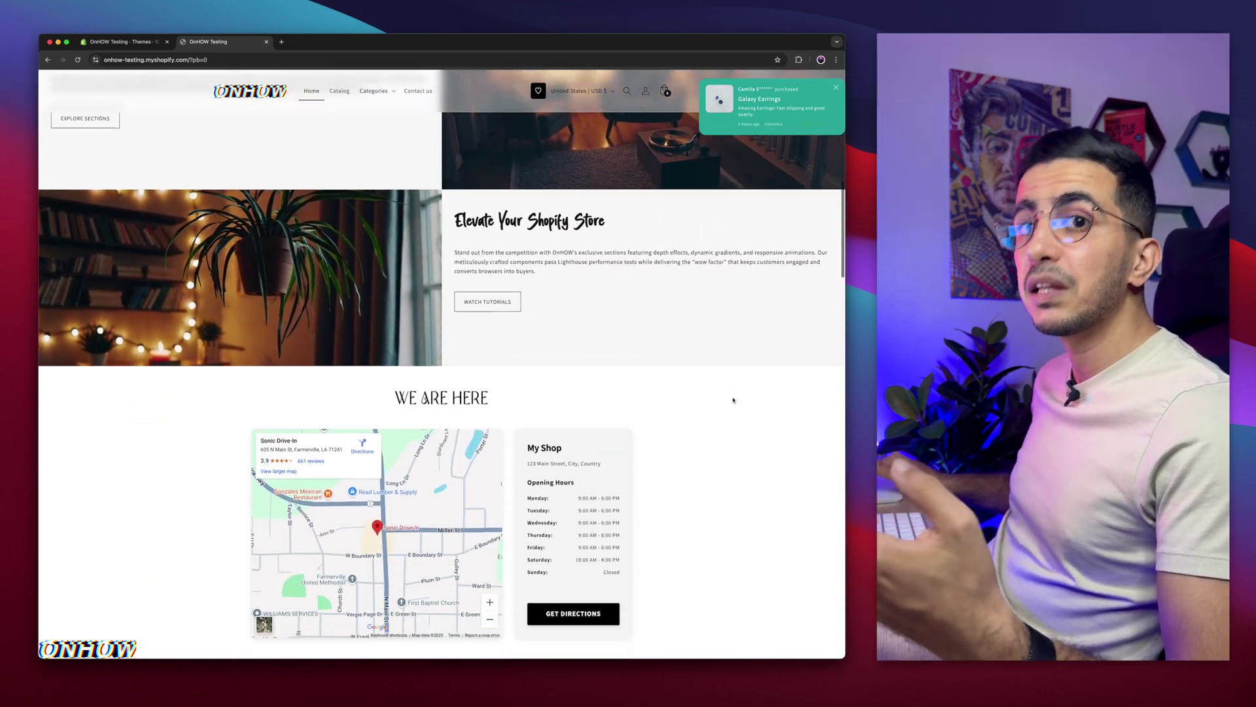
scroll(733, 399, down, 4)
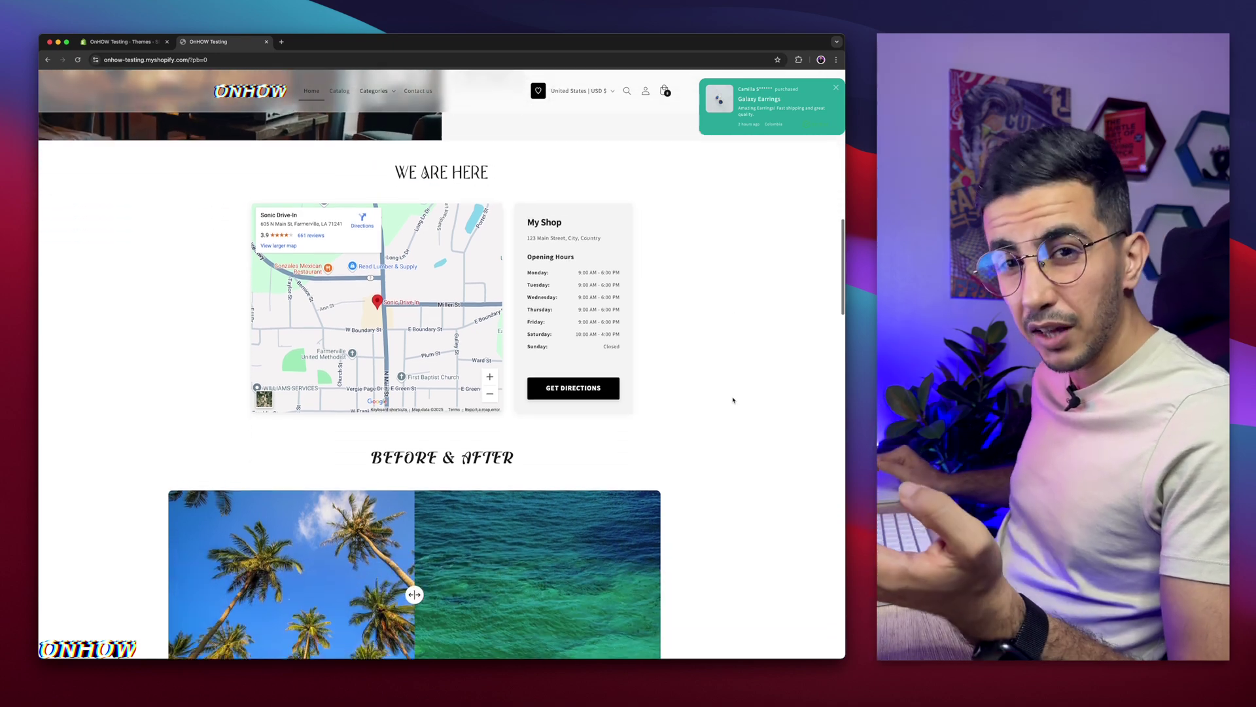
scroll(734, 400, down, 4)
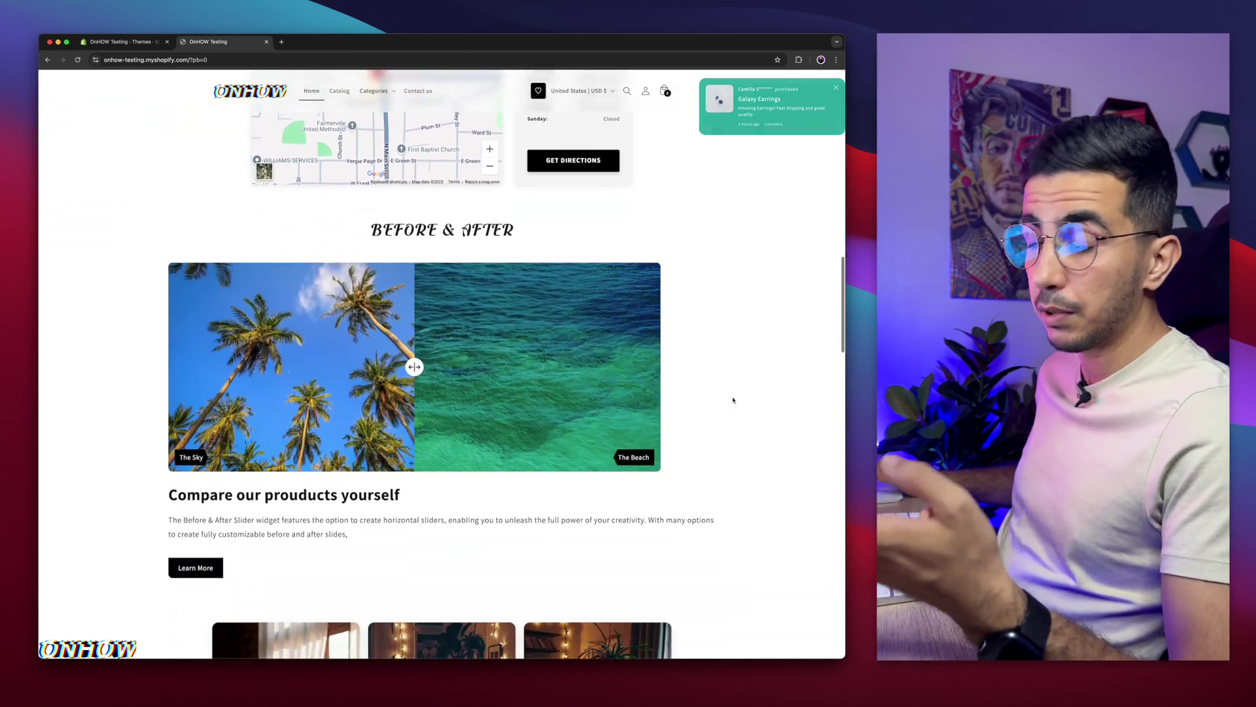
scroll(734, 400, down, 4)
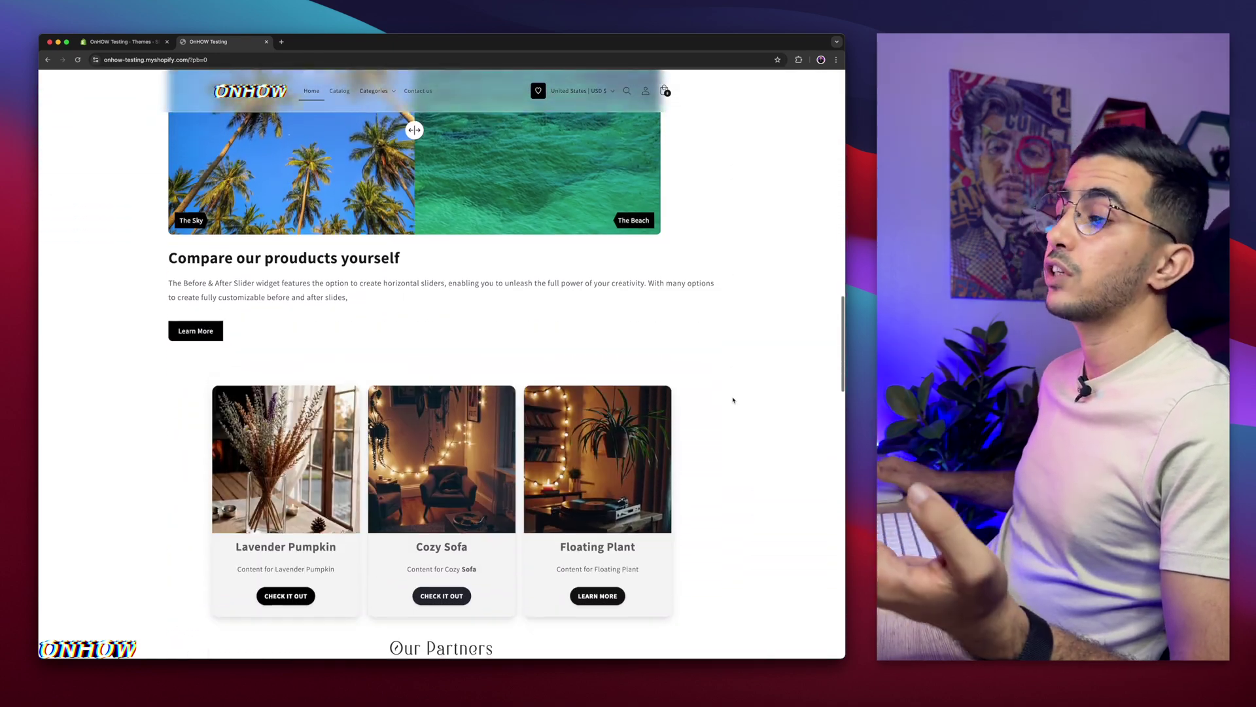
scroll(734, 400, down, 3)
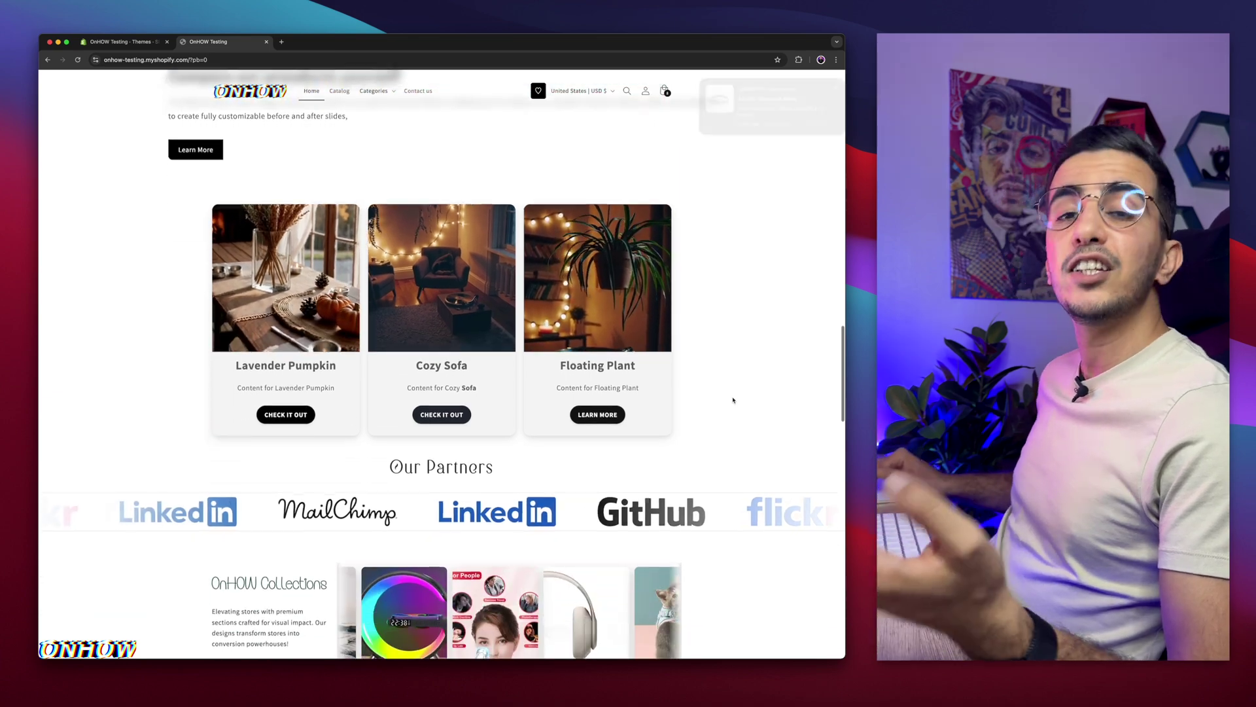
scroll(733, 400, down, 2)
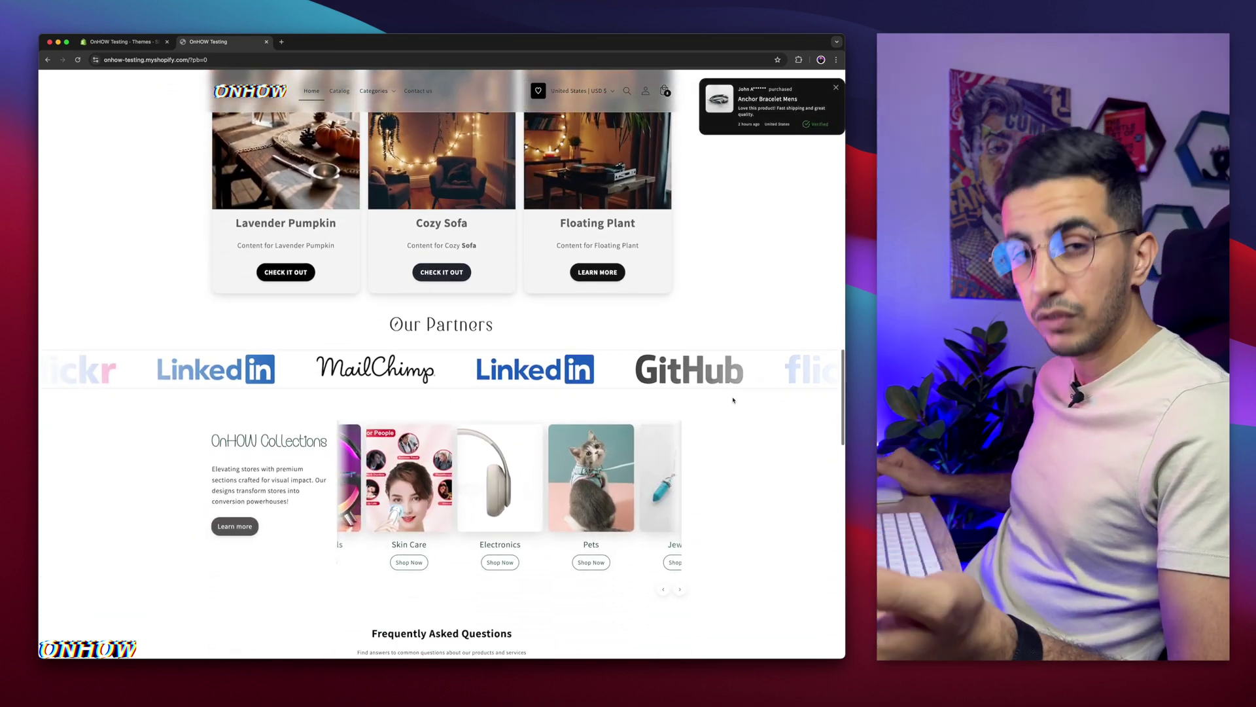
scroll(733, 400, down, 2)
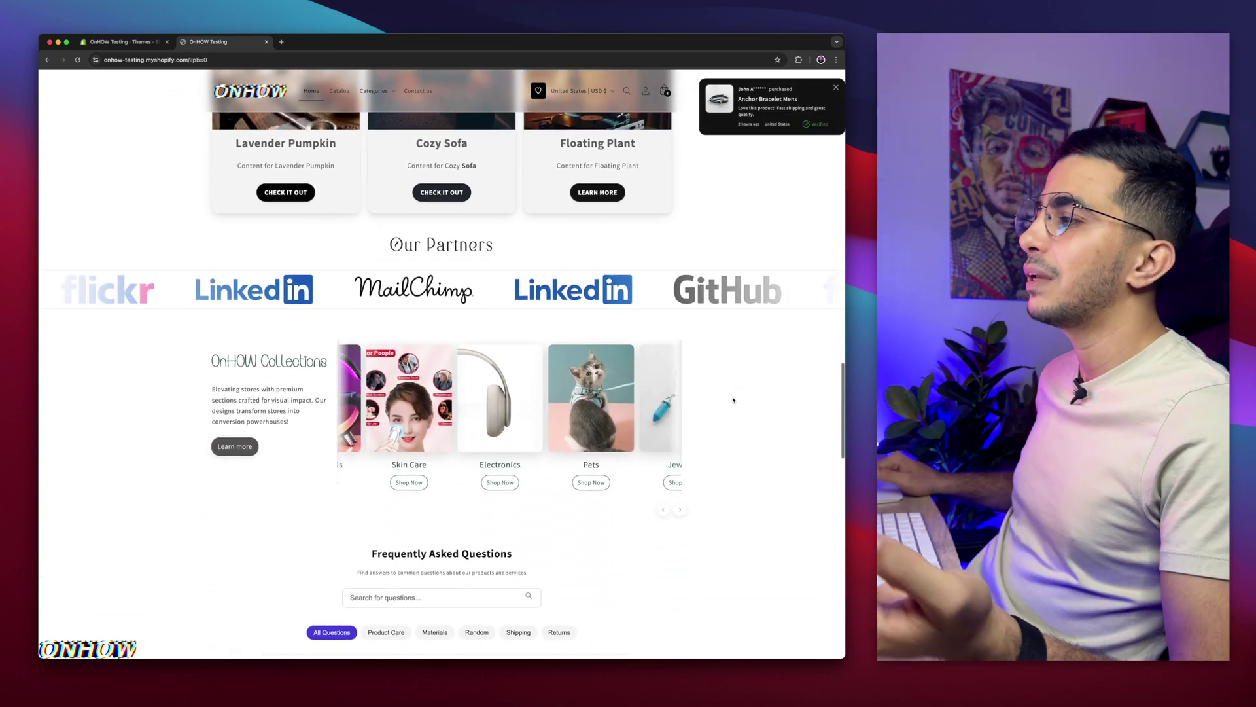
scroll(734, 399, down, 1)
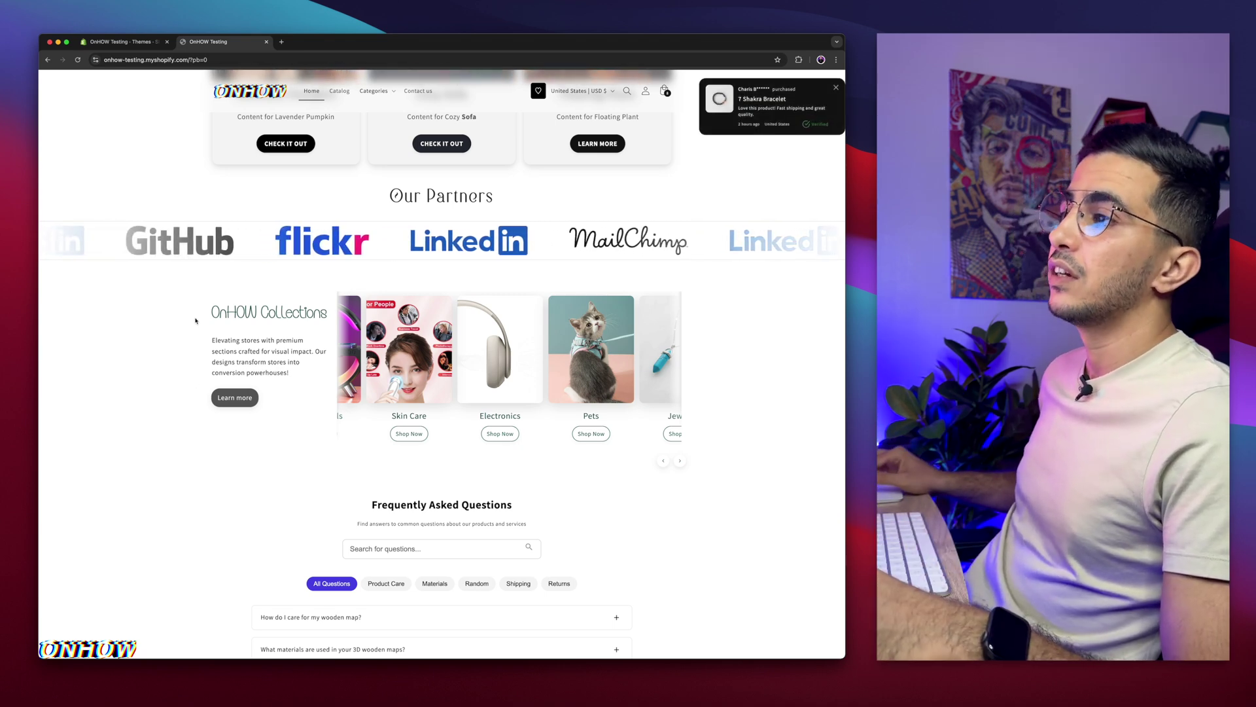
Step: Examine the OnHOW Collections carousel up close, including its heading, description, collection cards and Shop Now buttons
scroll(196, 320, up, 5)
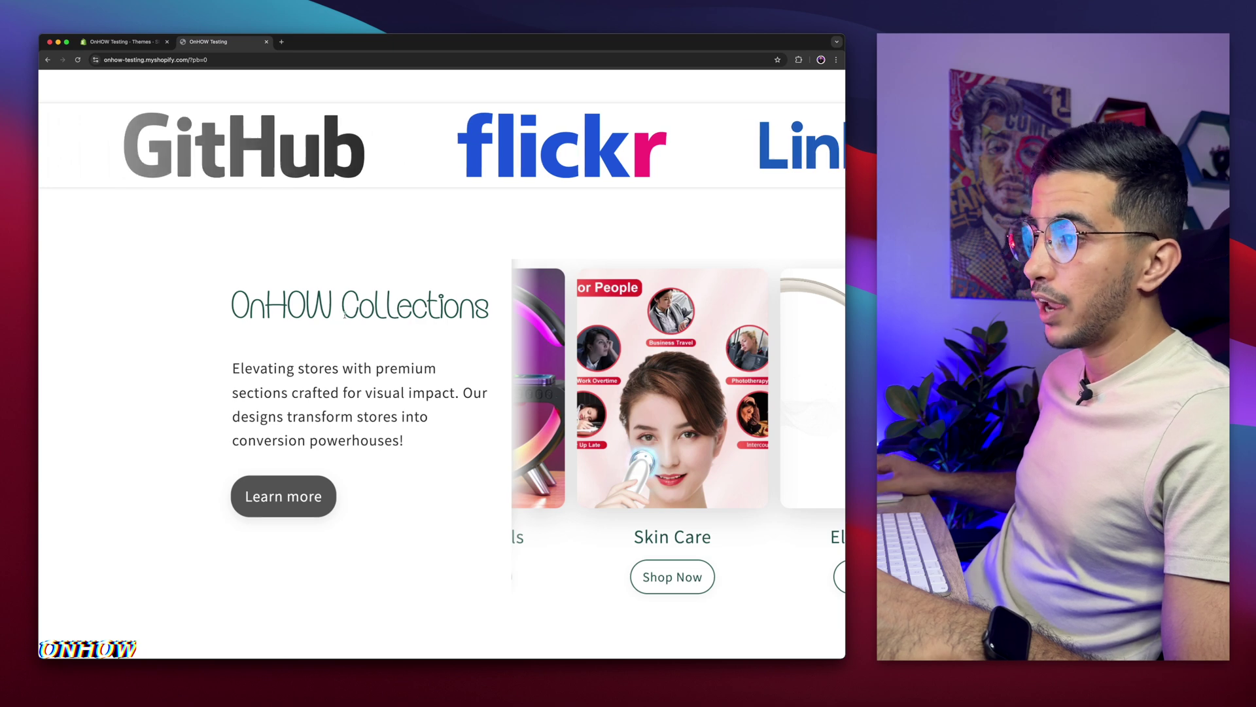
scroll(207, 318, down, 5)
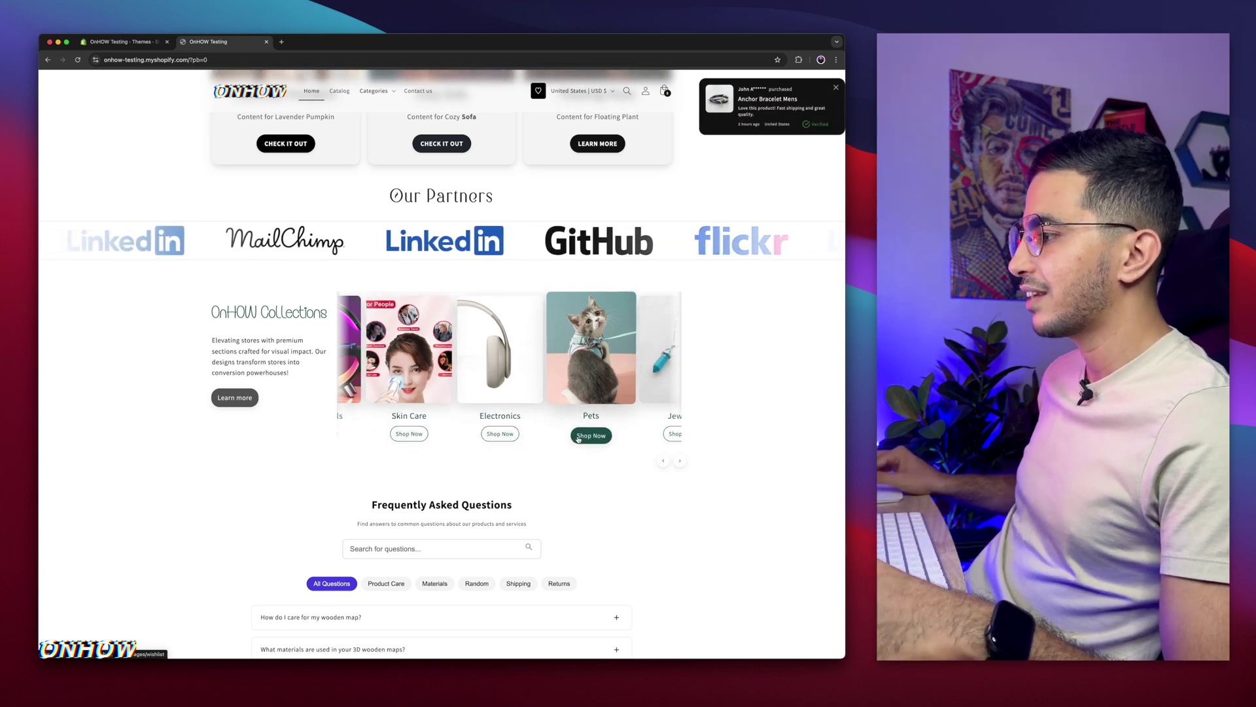
scroll(232, 397, up, 5)
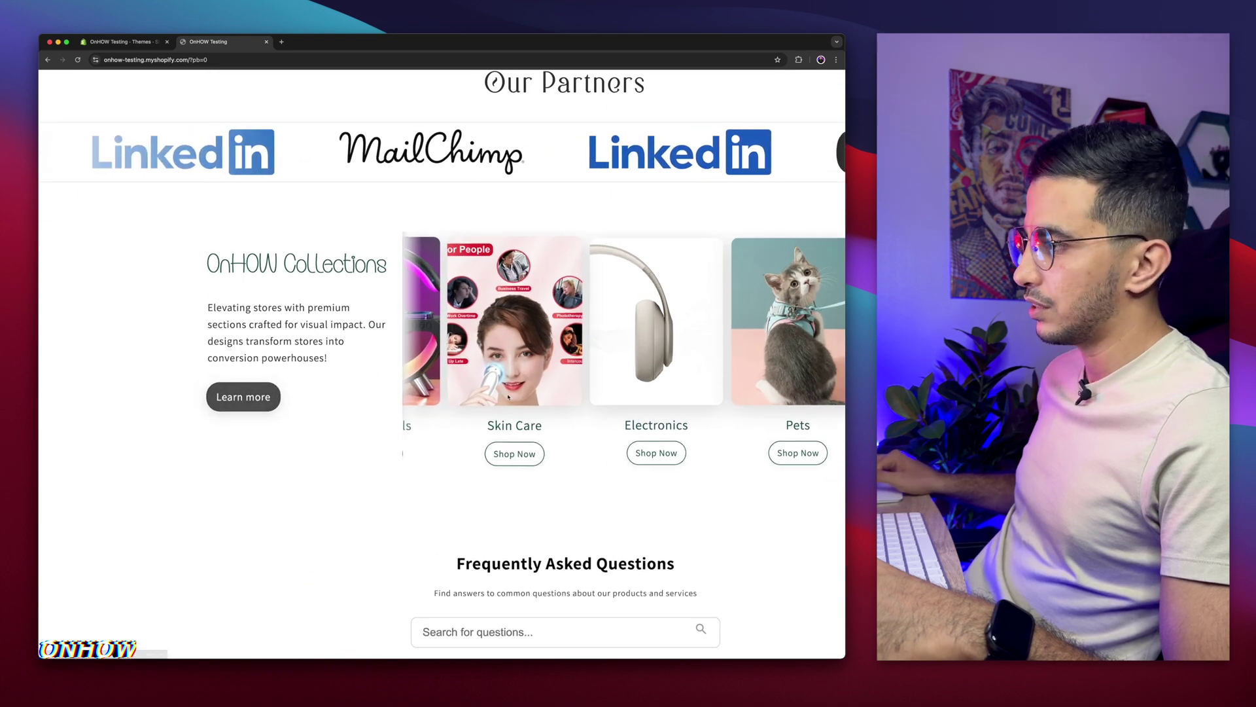
scroll(220, 399, down, 5)
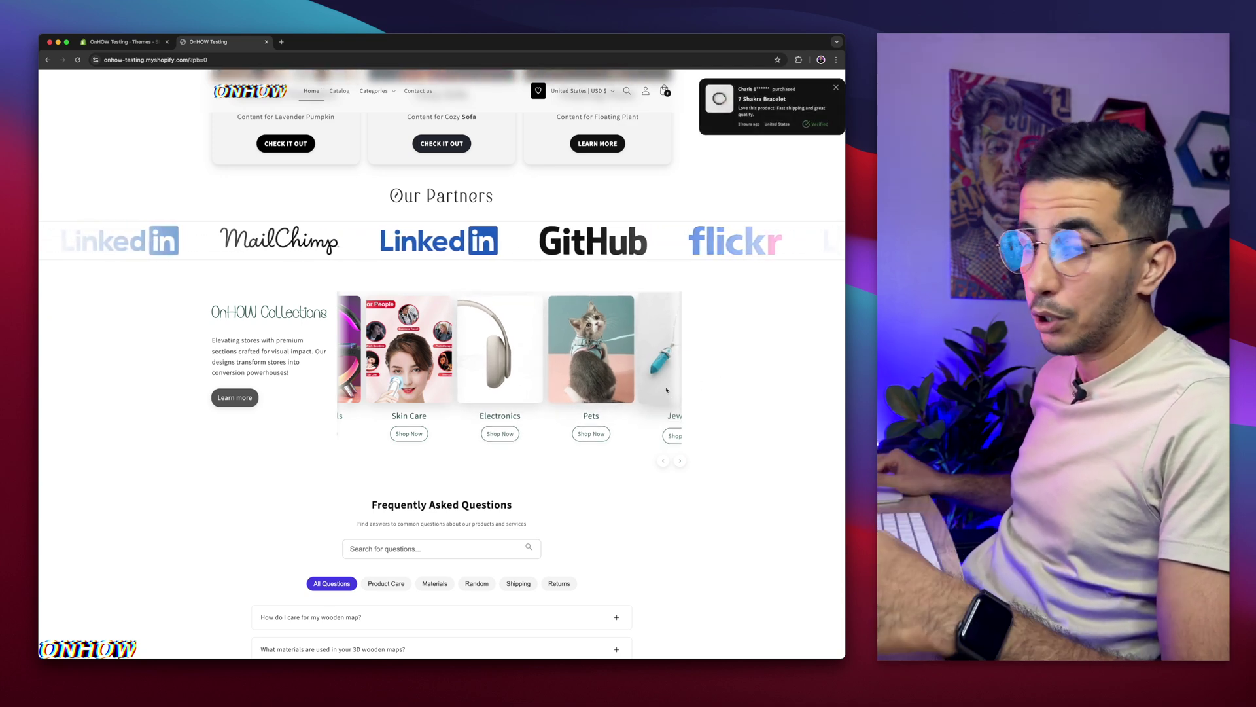
Step: Open the browser's page inspector and set the emulated device to iPhone 14 Pro Max
right_click(743, 361)
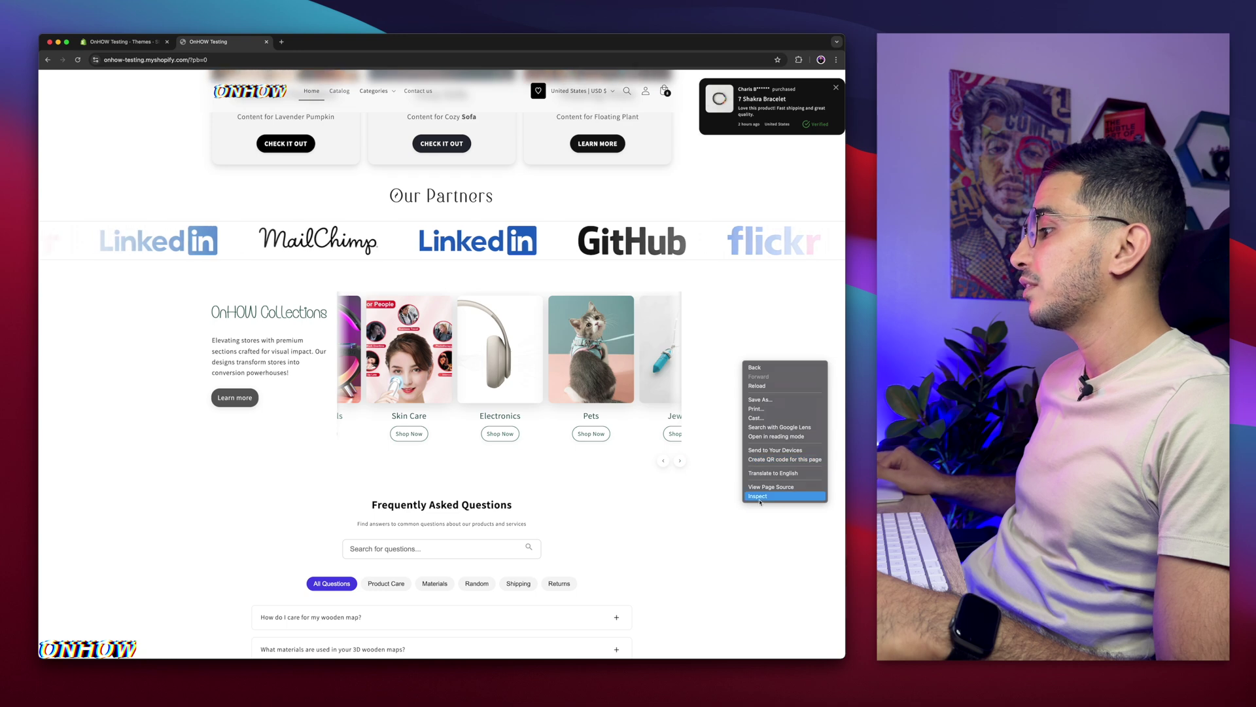
click(759, 496)
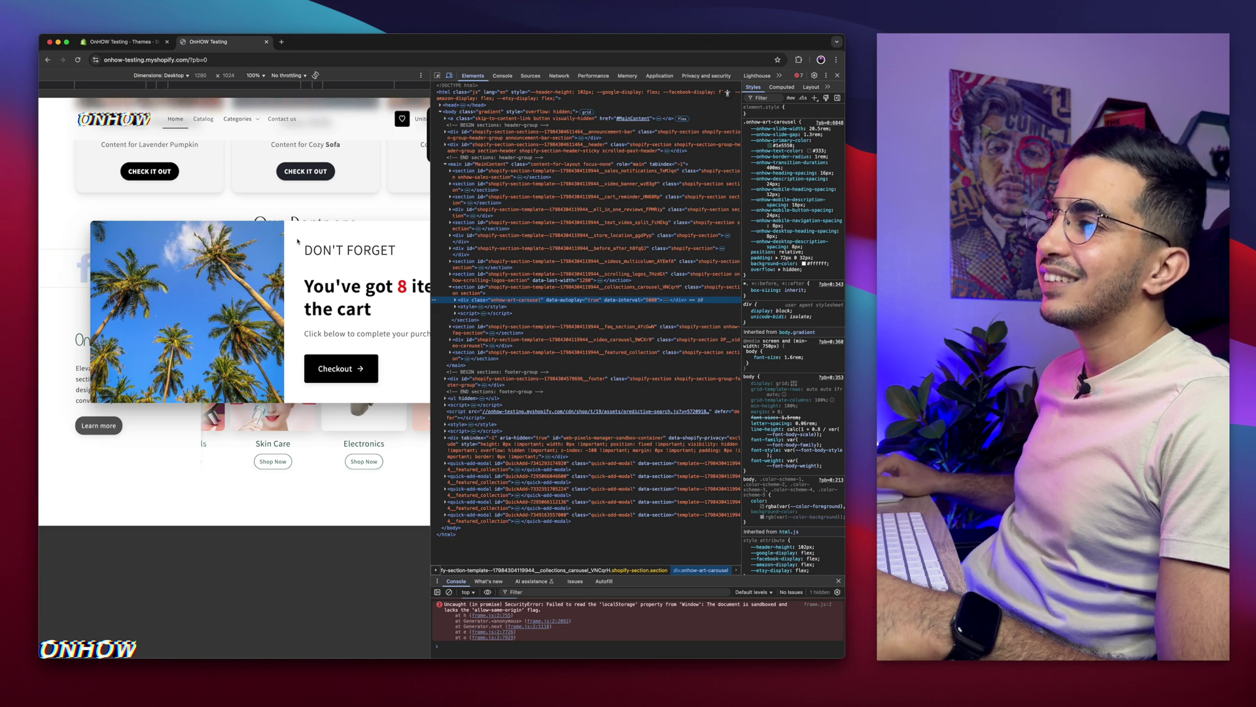
drag(298, 242, 380, 314)
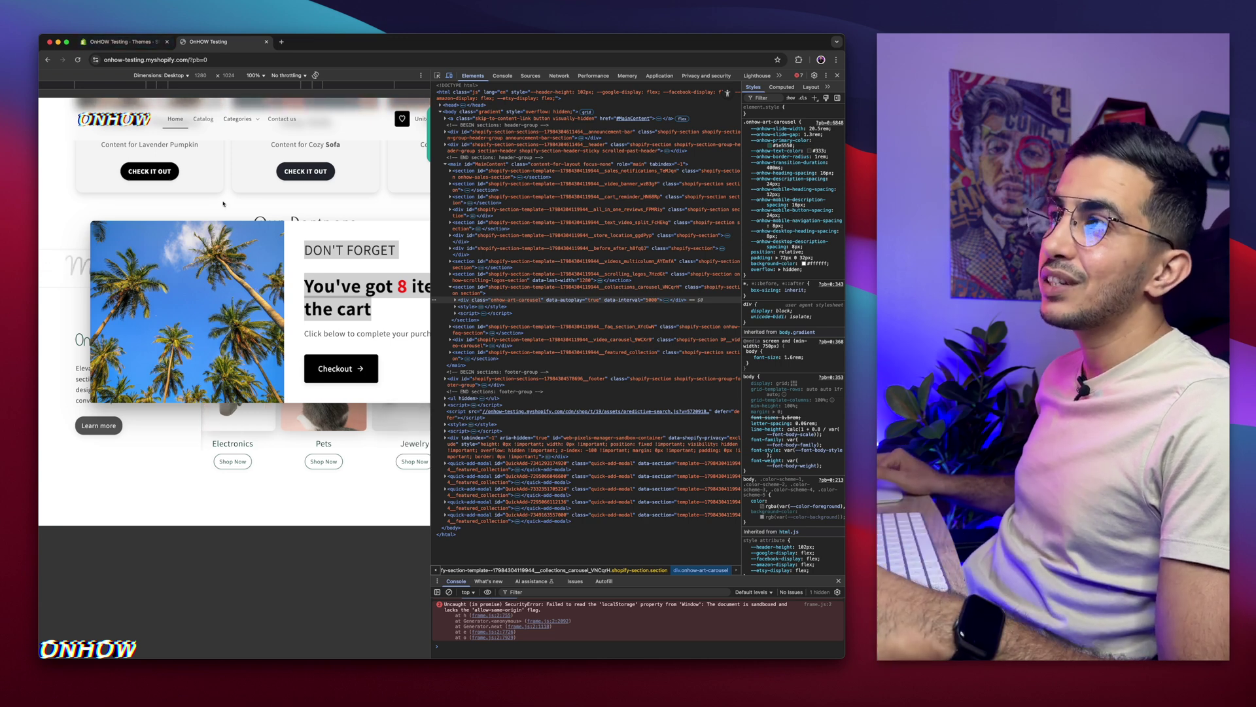
click(182, 77)
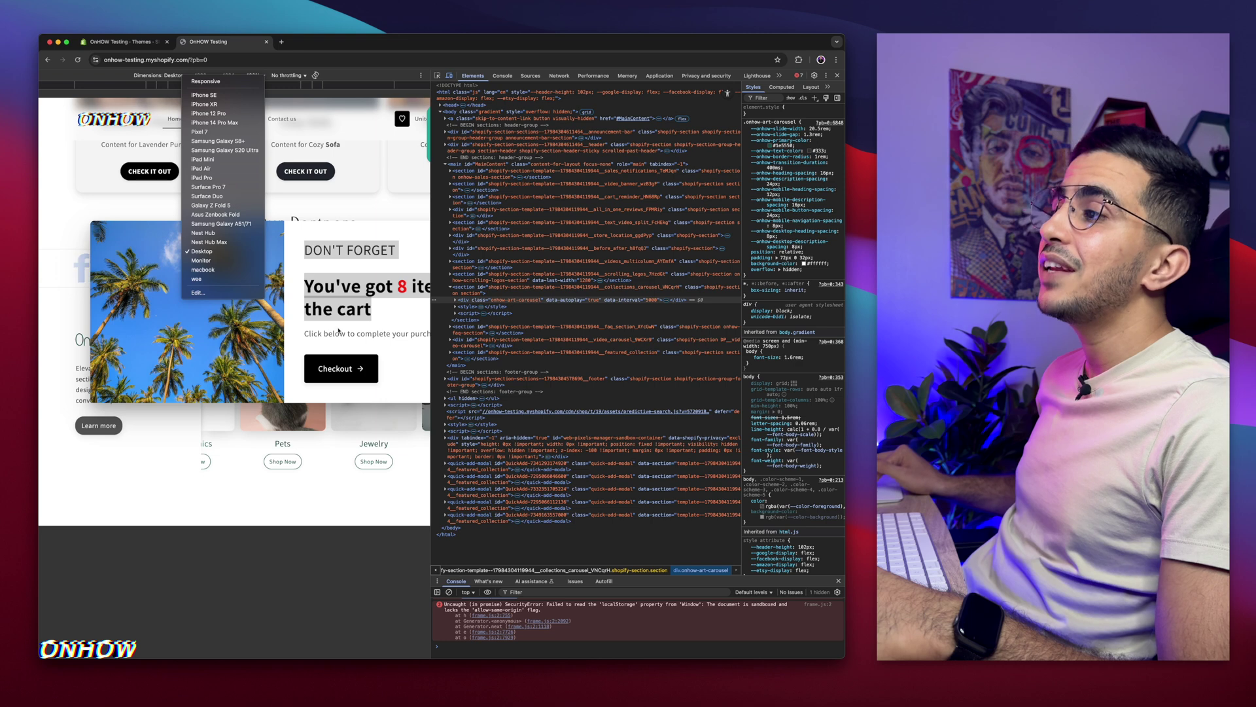
click(162, 73)
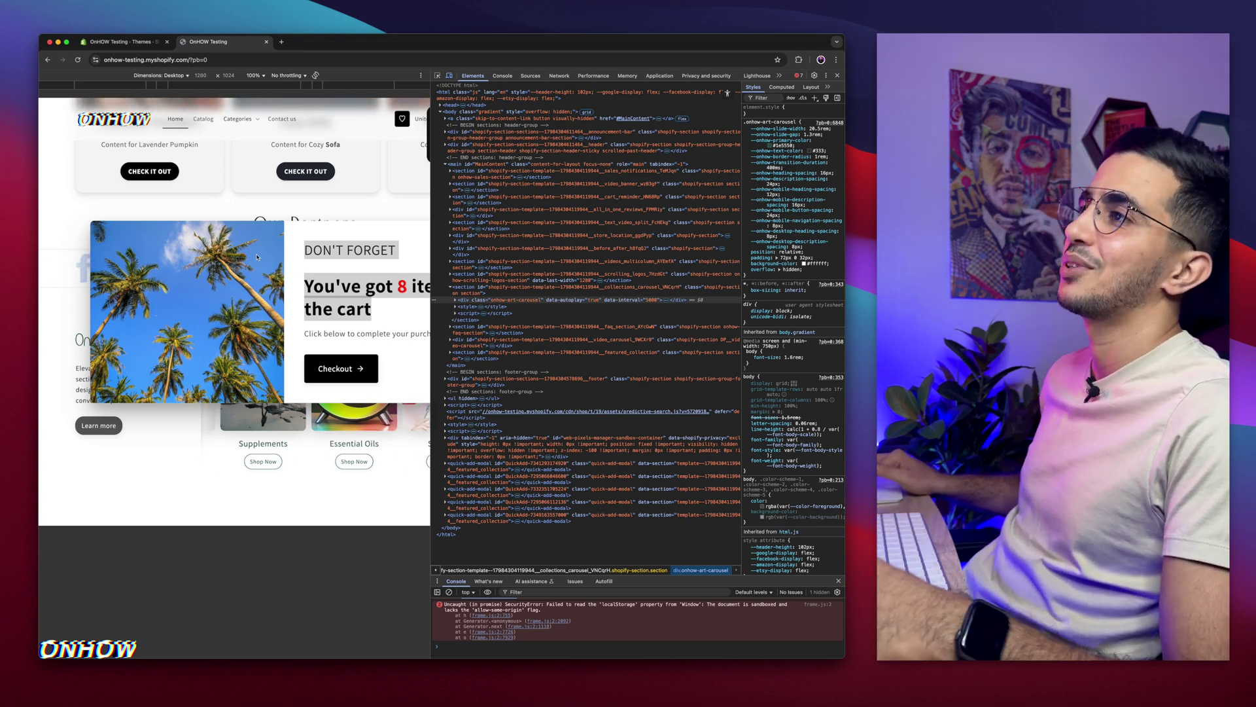
click(174, 75)
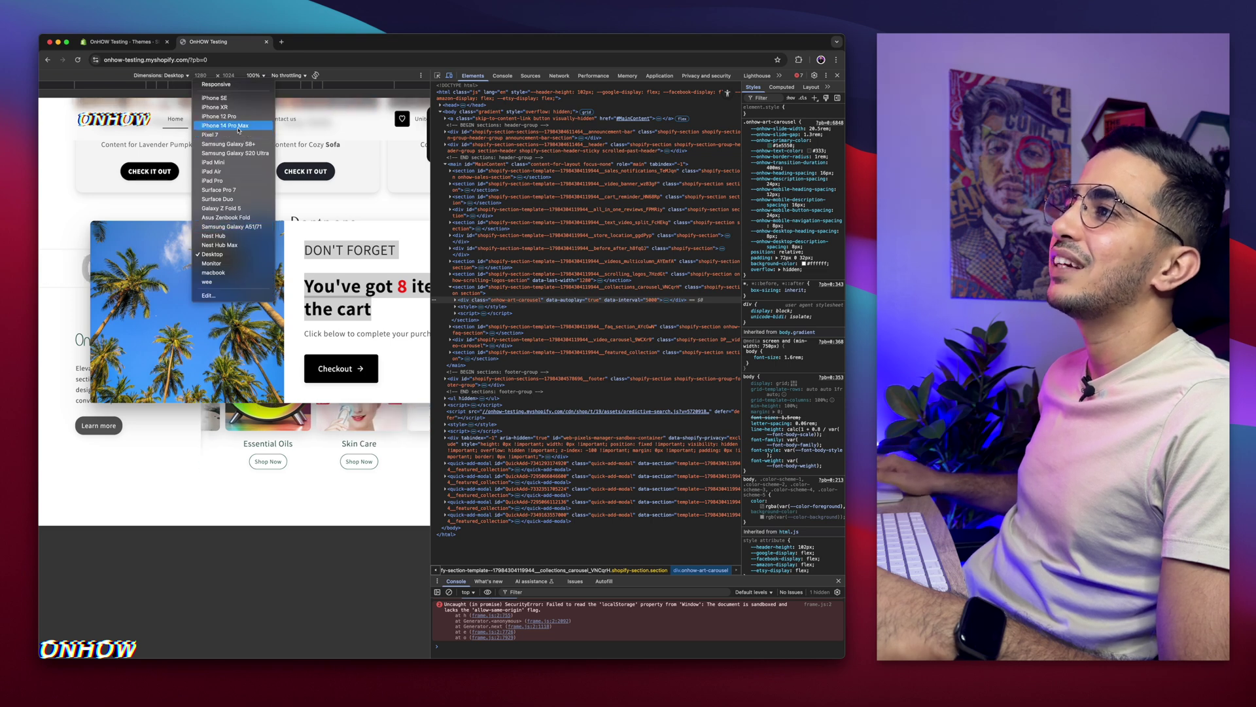
click(226, 126)
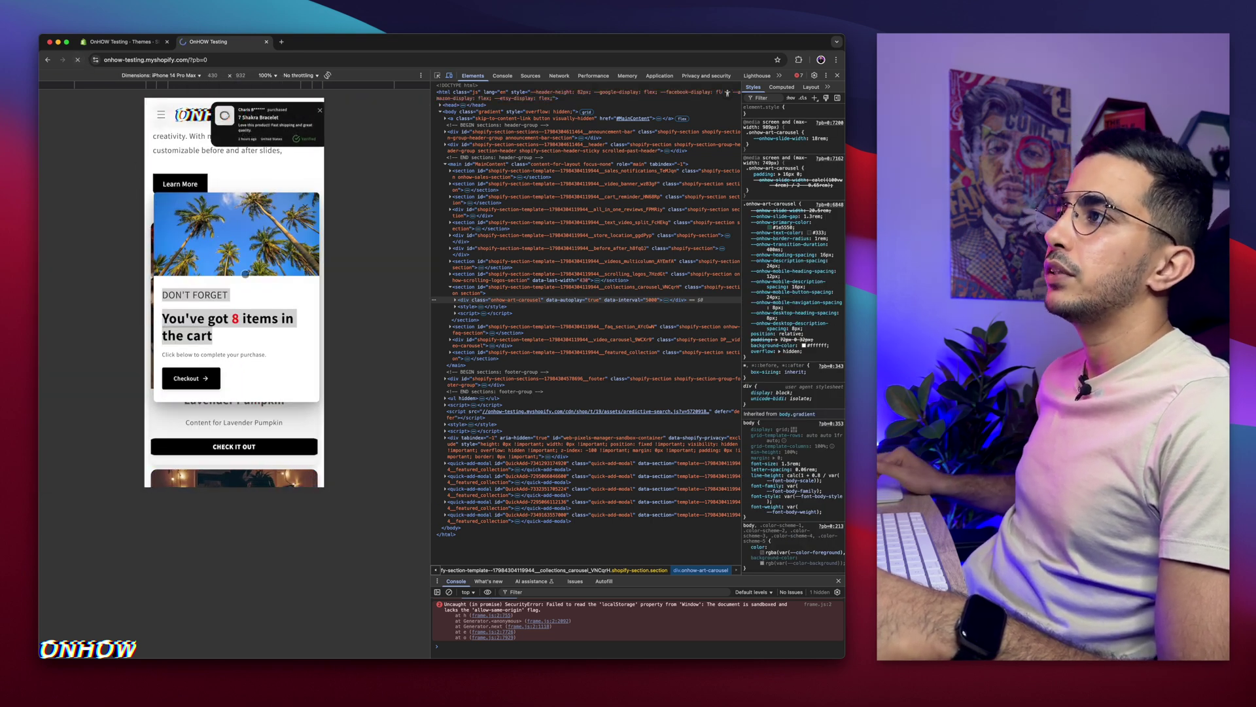
Step: Find the OnHOW Collections carousel in the mobile preview and move through its collections with the next arrow and by swiping
scroll(252, 290, down, 10)
scroll(252, 291, down, 5)
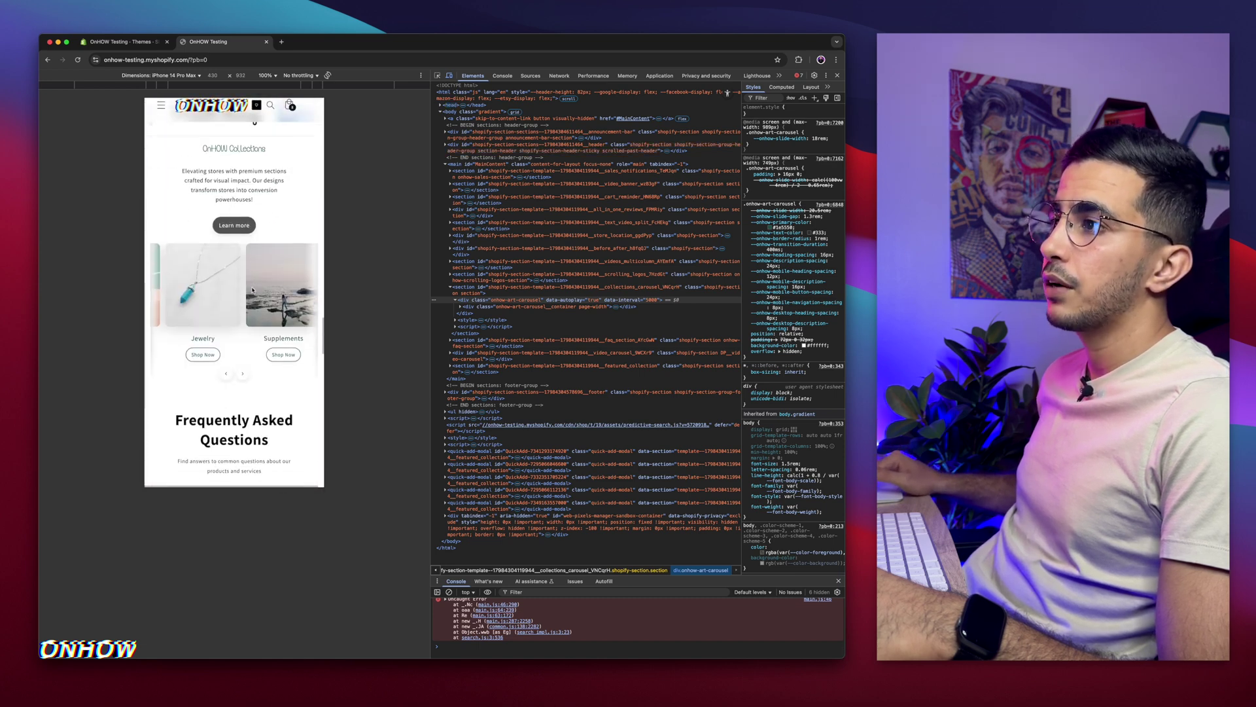
scroll(252, 291, up, 2)
scroll(252, 291, down, 1)
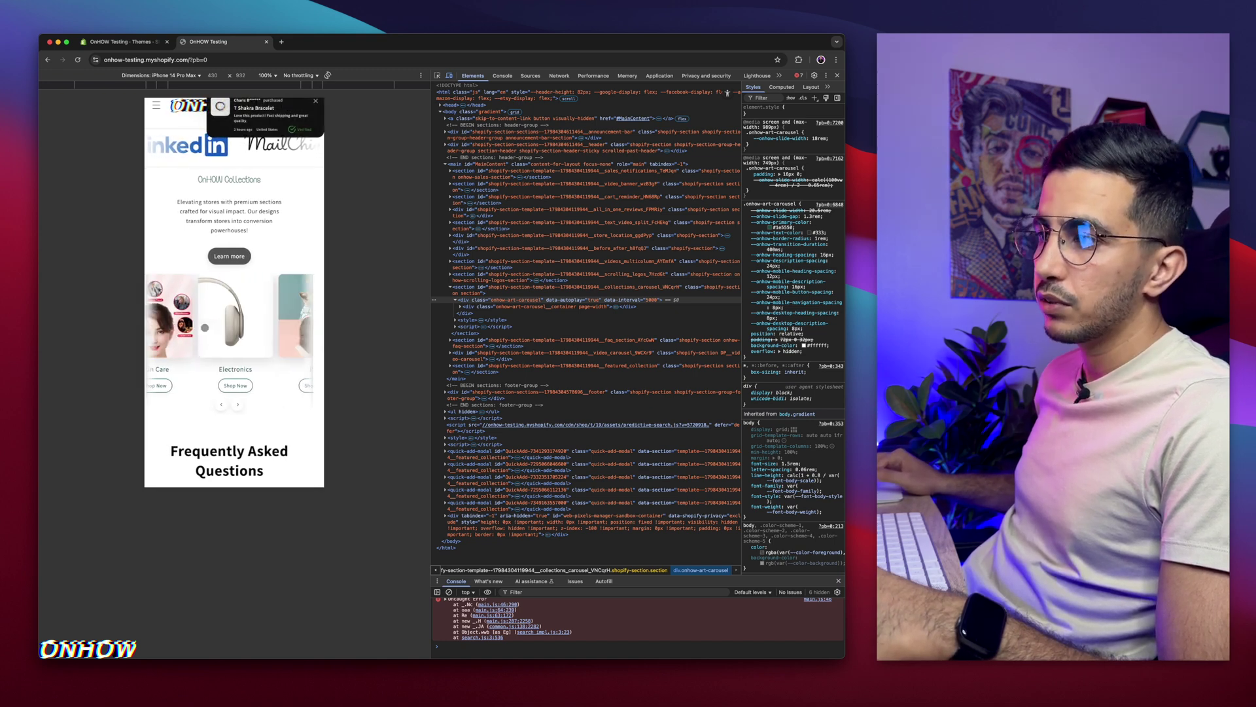
click(239, 402)
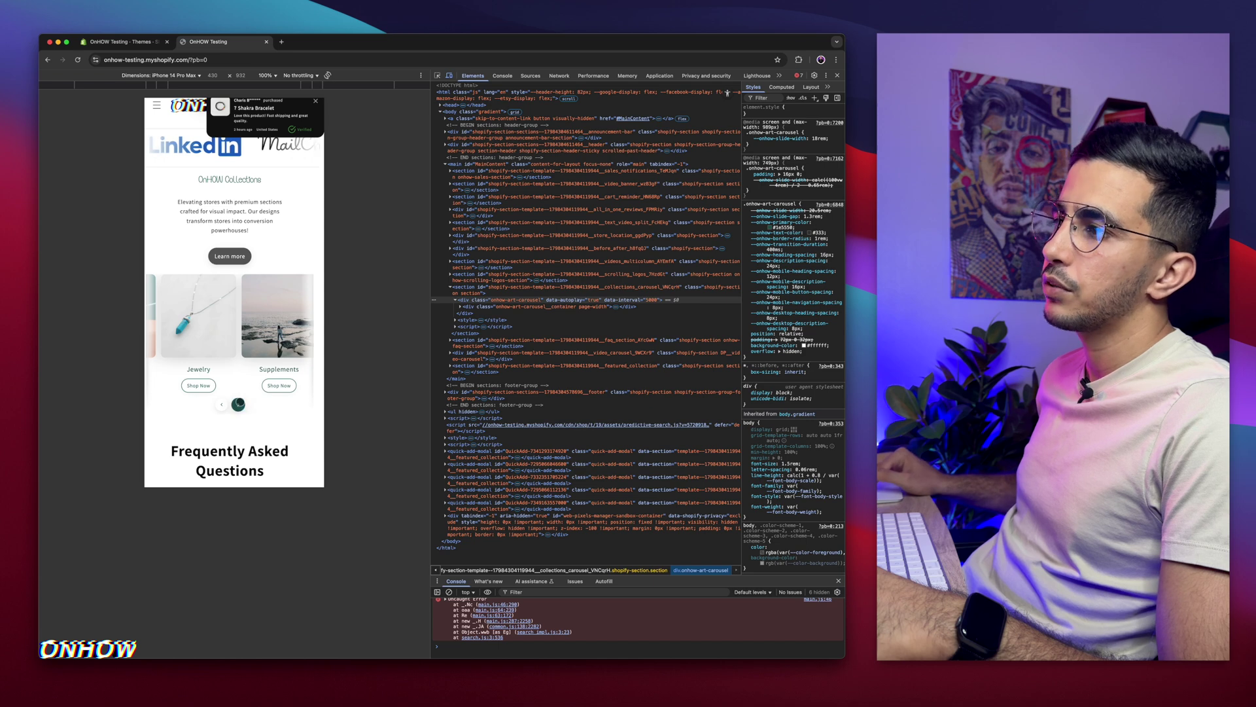
click(238, 404)
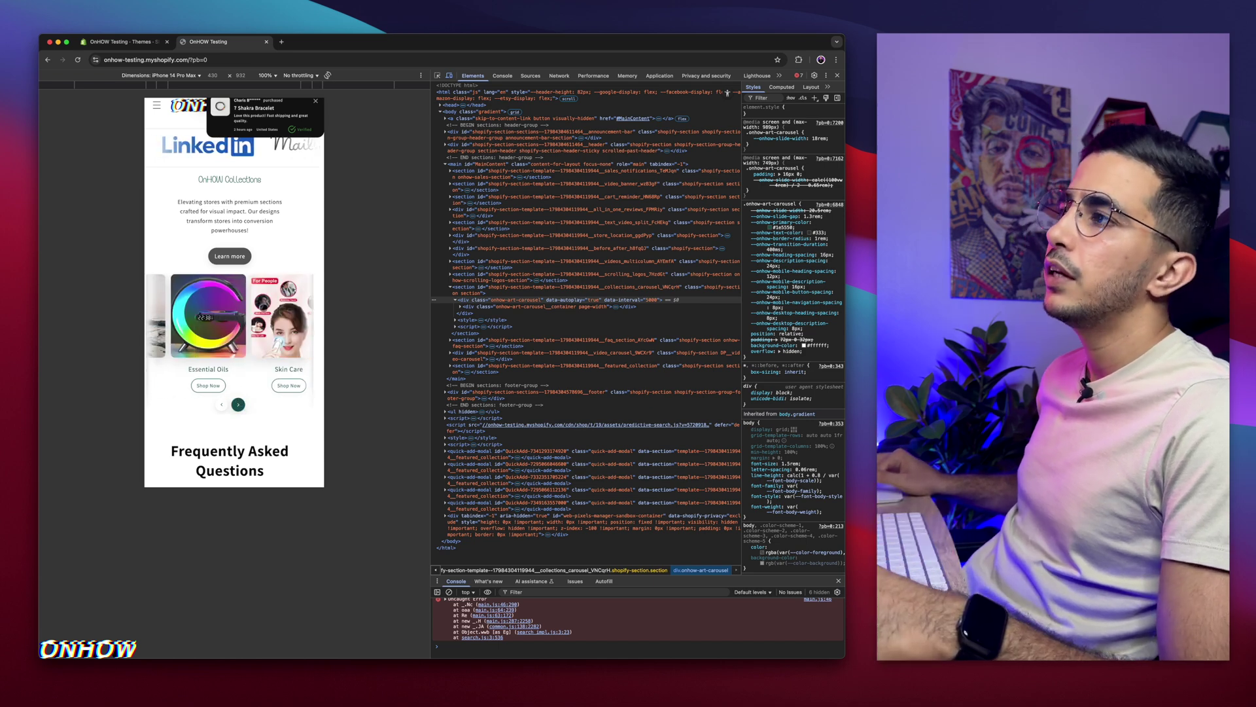
click(238, 404)
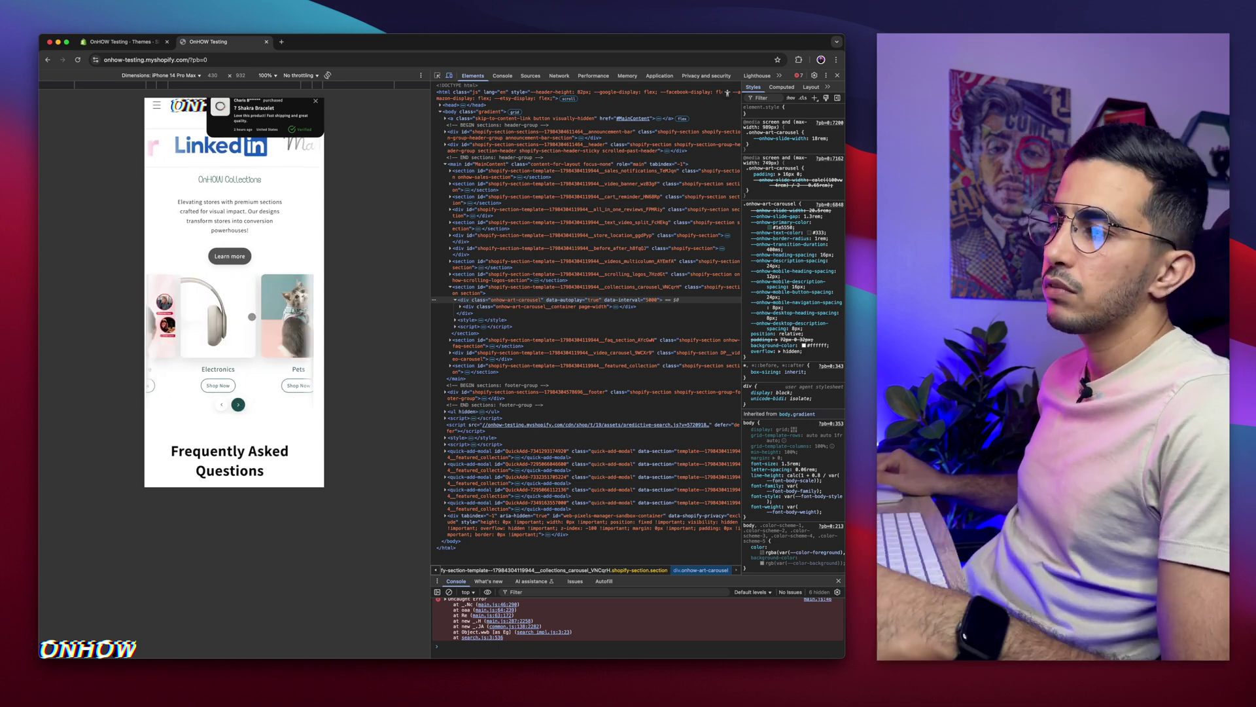
drag(252, 317, 247, 320)
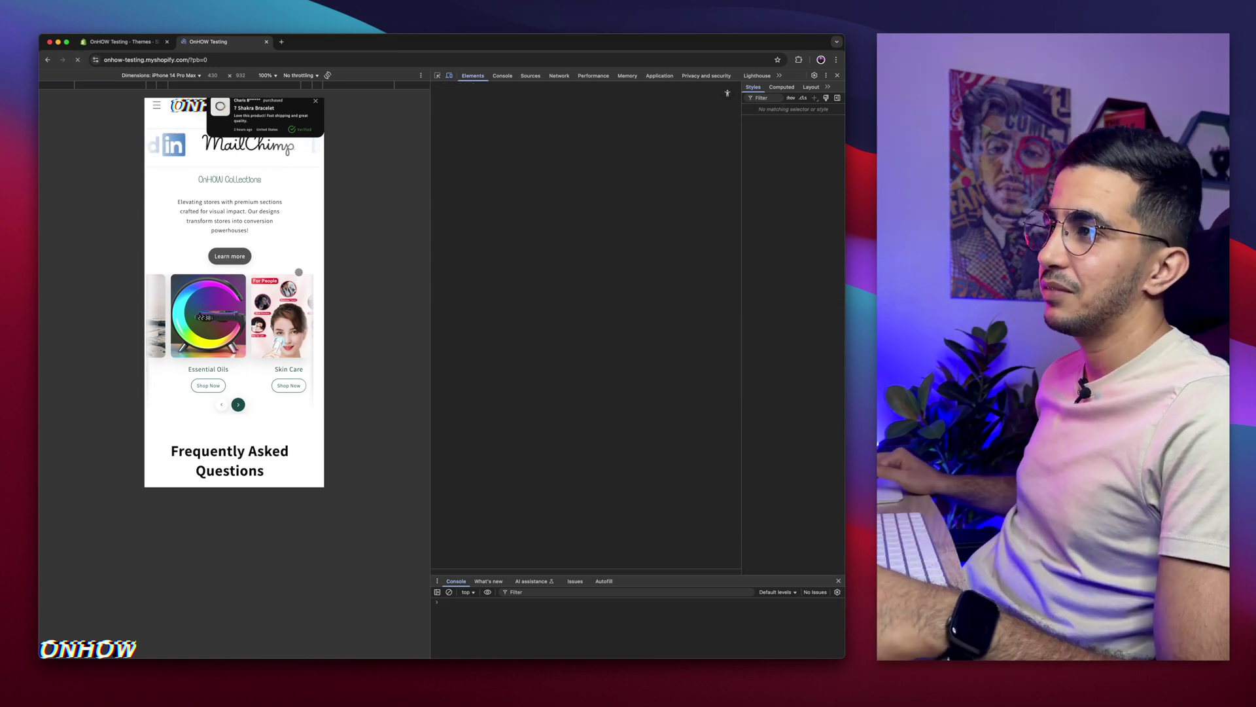
Step: Check the reloaded mobile page between Our Partners and Frequently Asked Questions, and switch to the Shopify admin's Themes page
scroll(252, 282, down, 5)
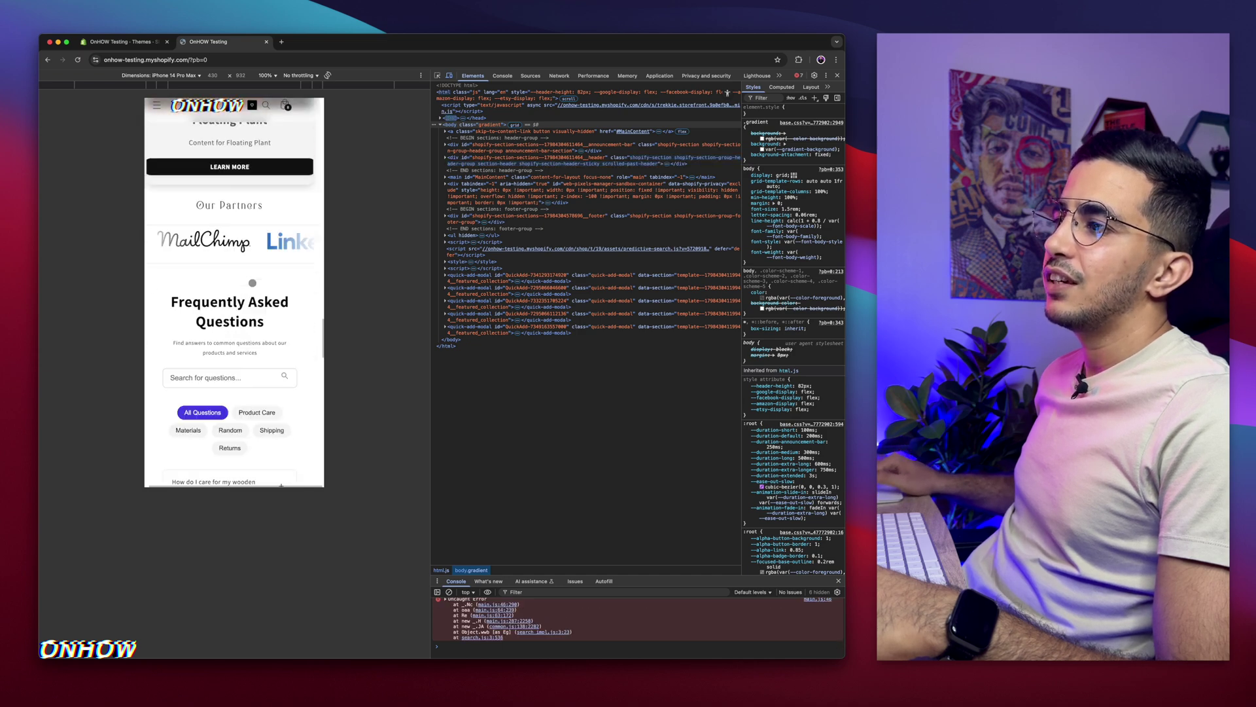
scroll(252, 283, up, 4)
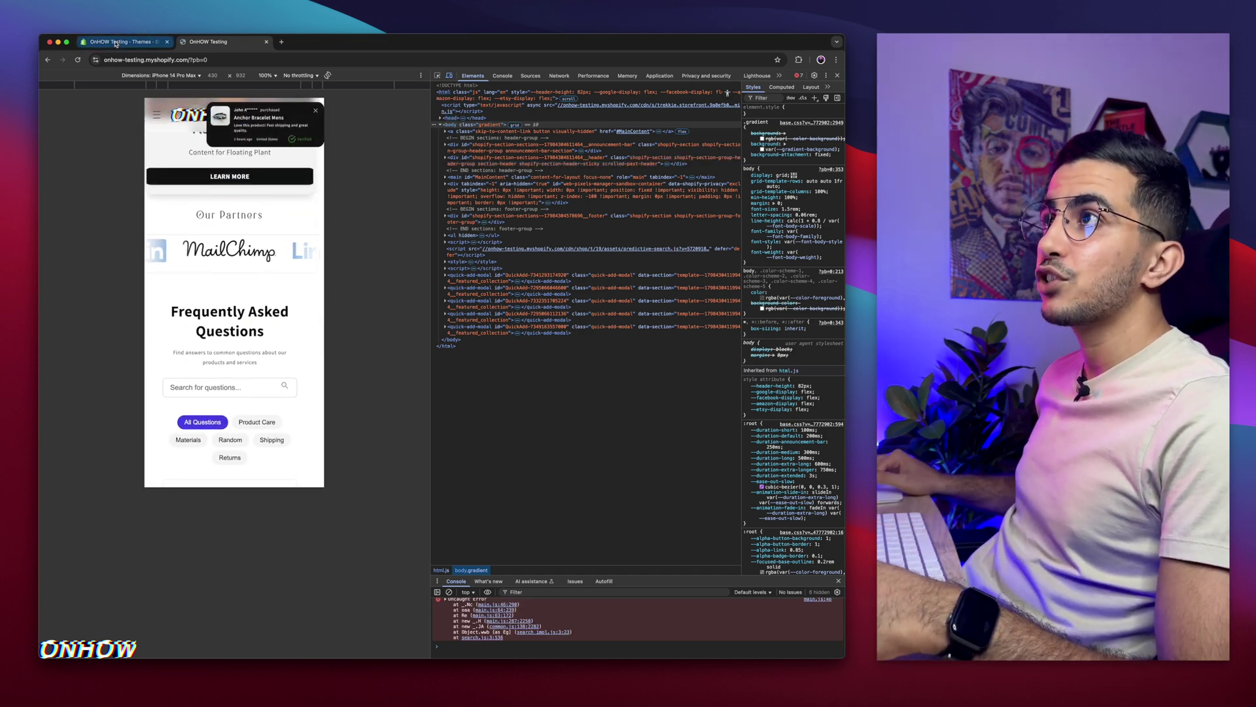
click(121, 41)
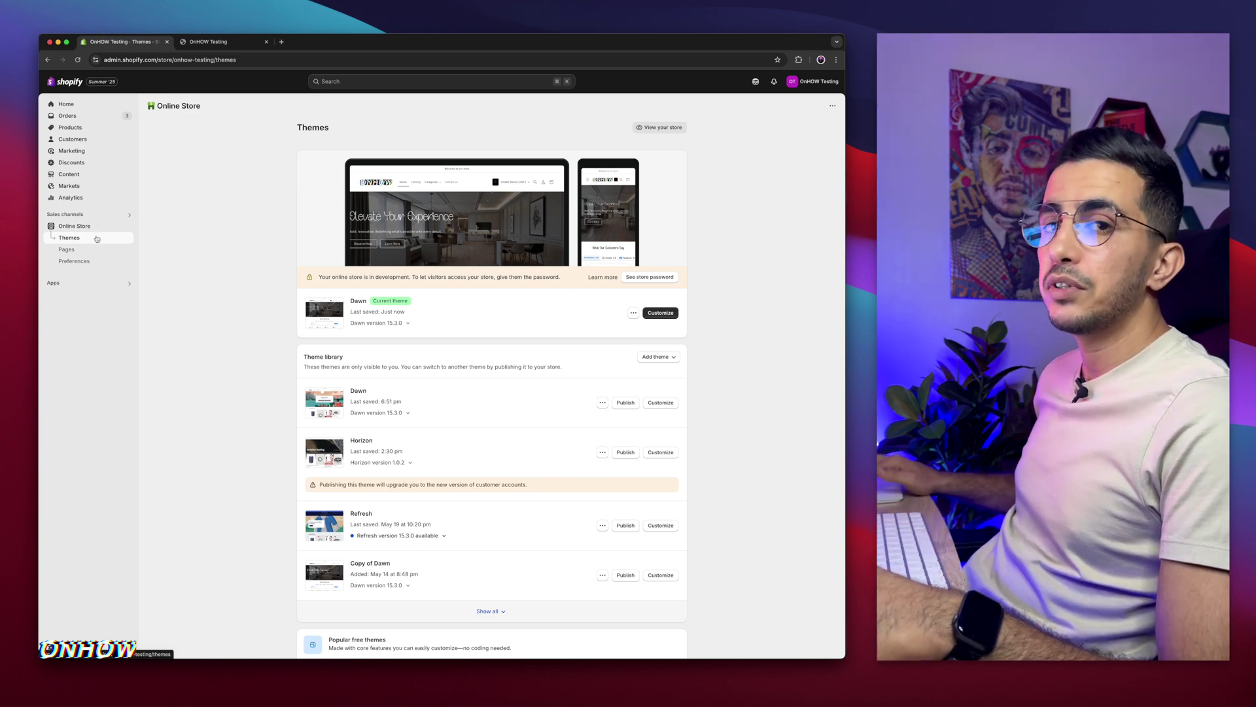
Step: Open the code of the current Dawn theme and create a new liquid section file named collection-carousel
click(634, 313)
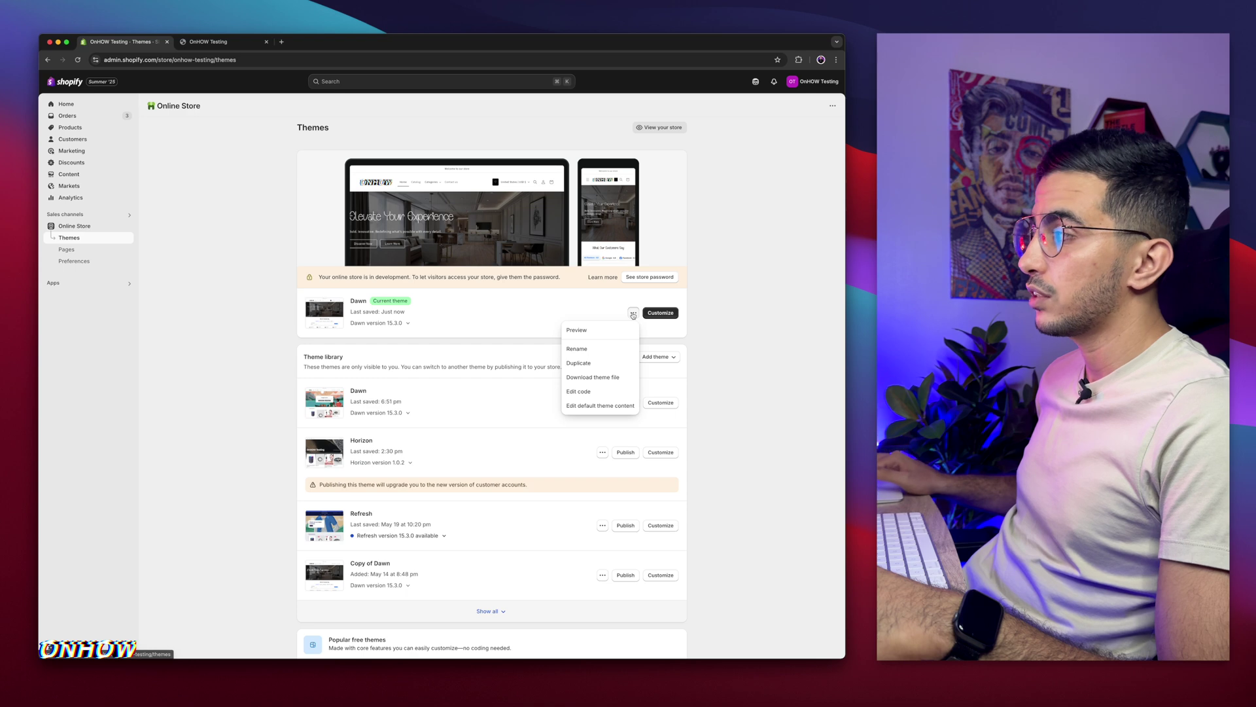
click(578, 392)
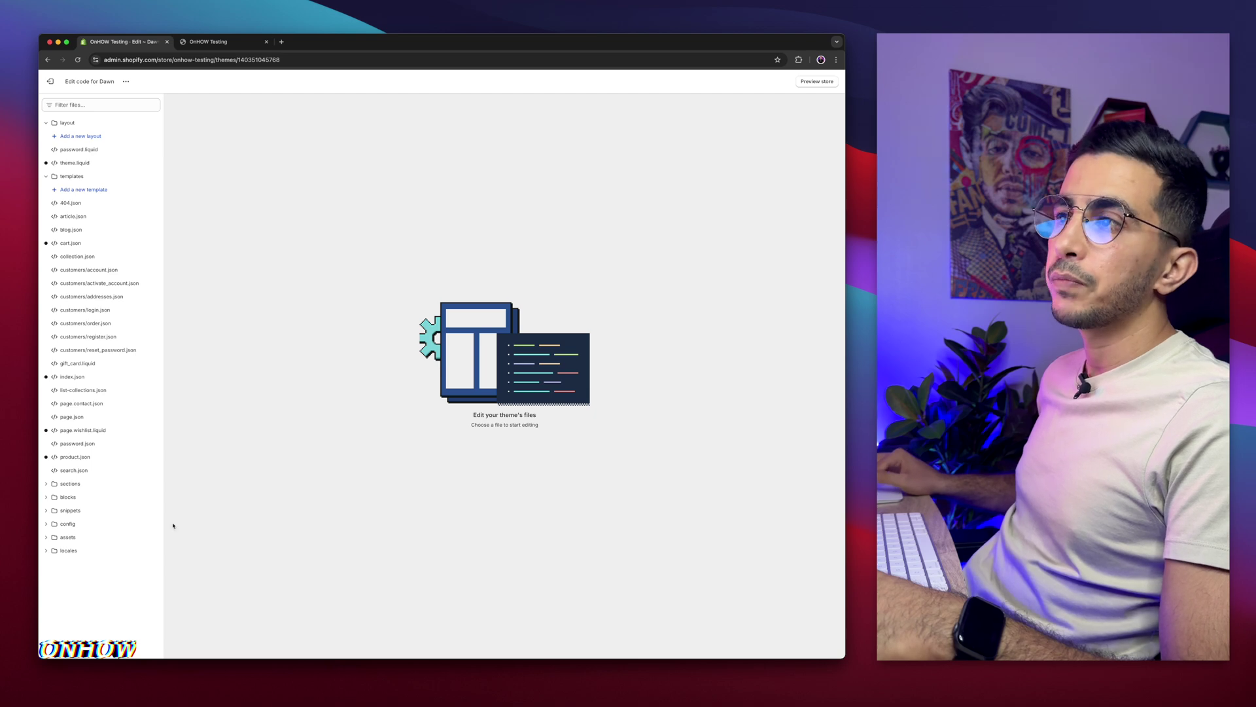
ctrl+scroll(114, 548, up, 5)
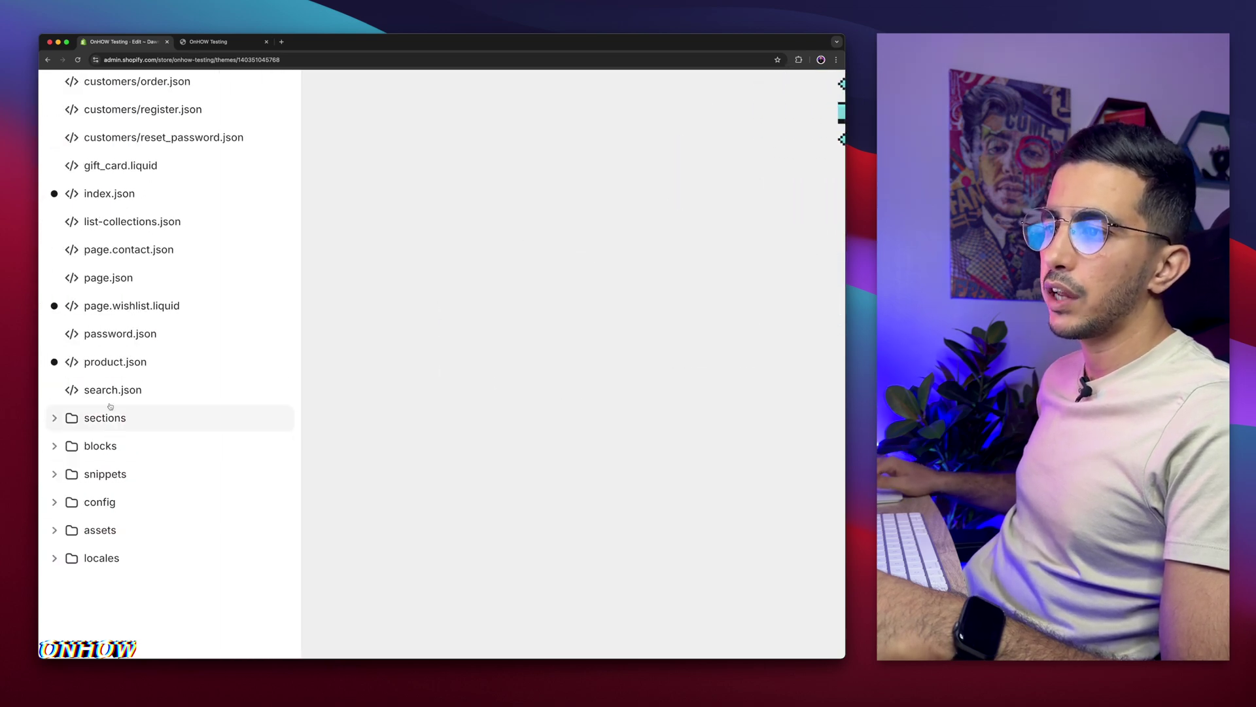
click(105, 416)
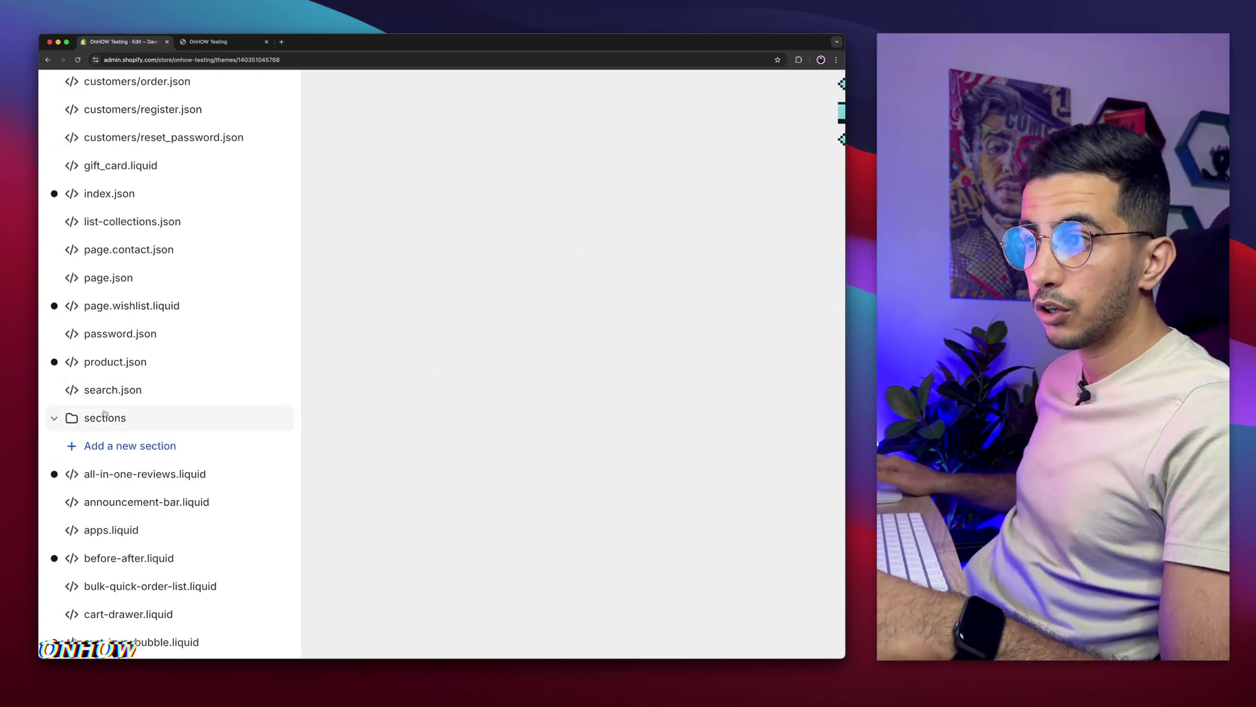
click(124, 446)
ctrl+scroll(292, 316, down, 5)
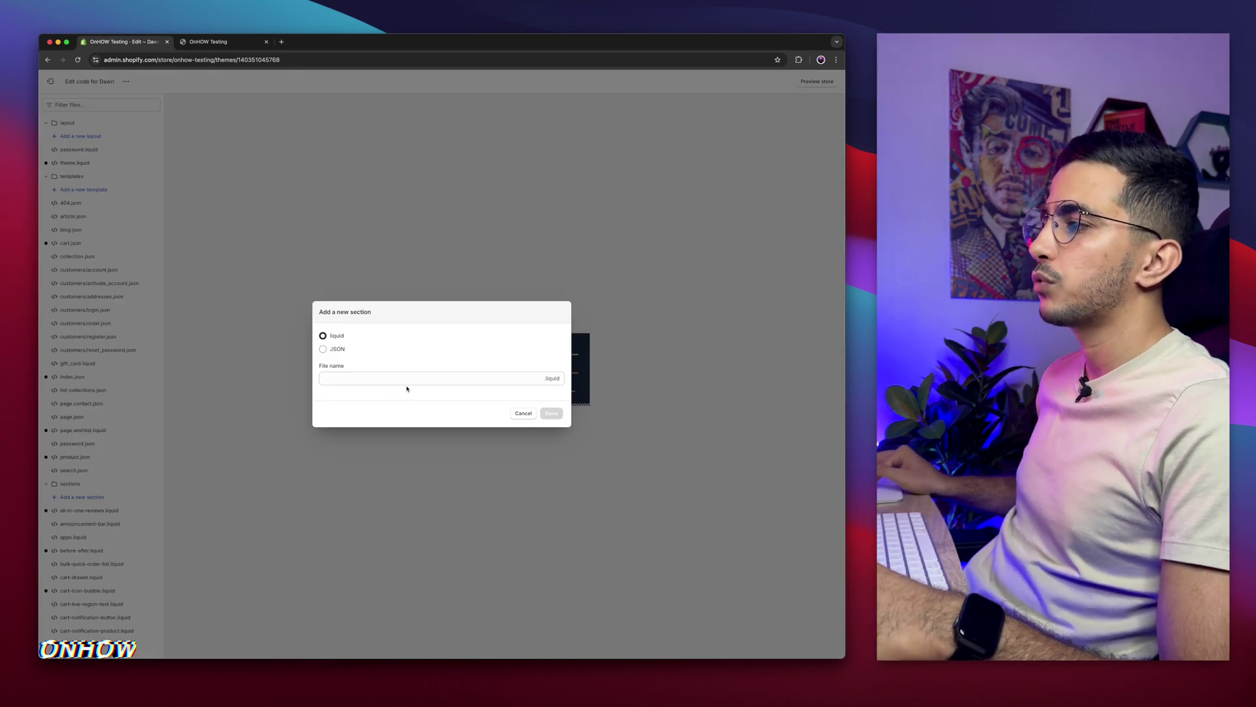
click(380, 380)
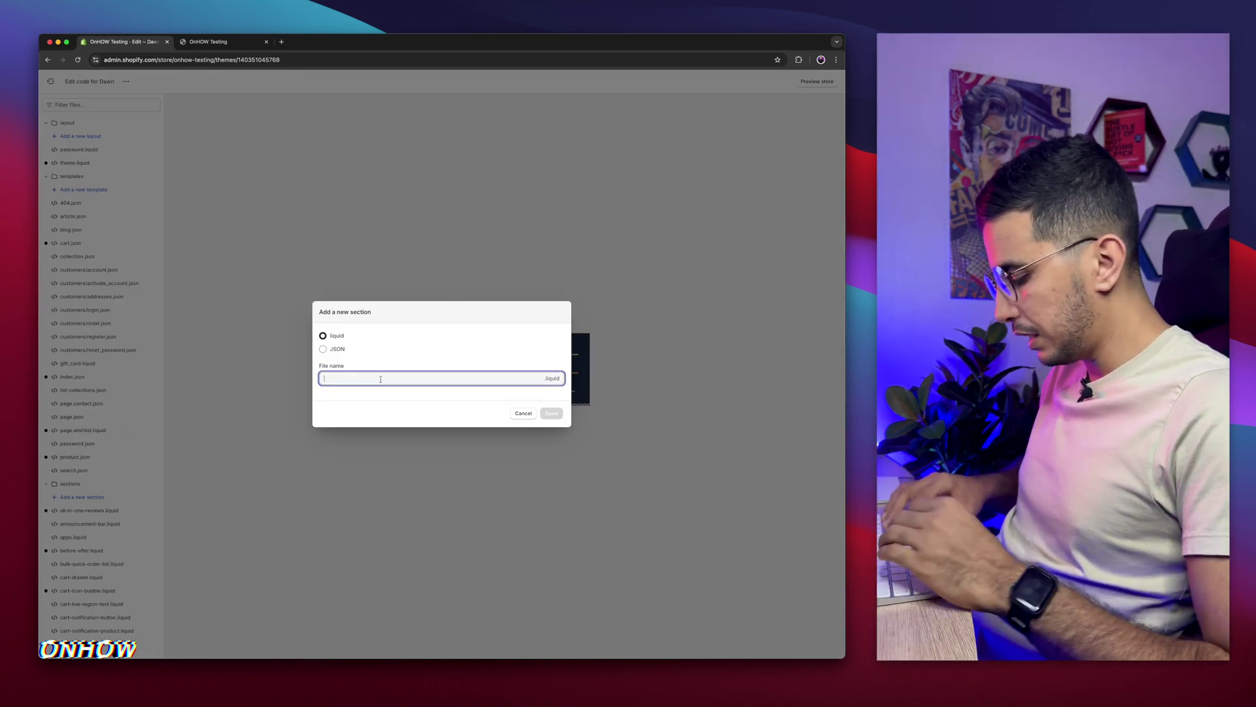
text(collection-carousel)
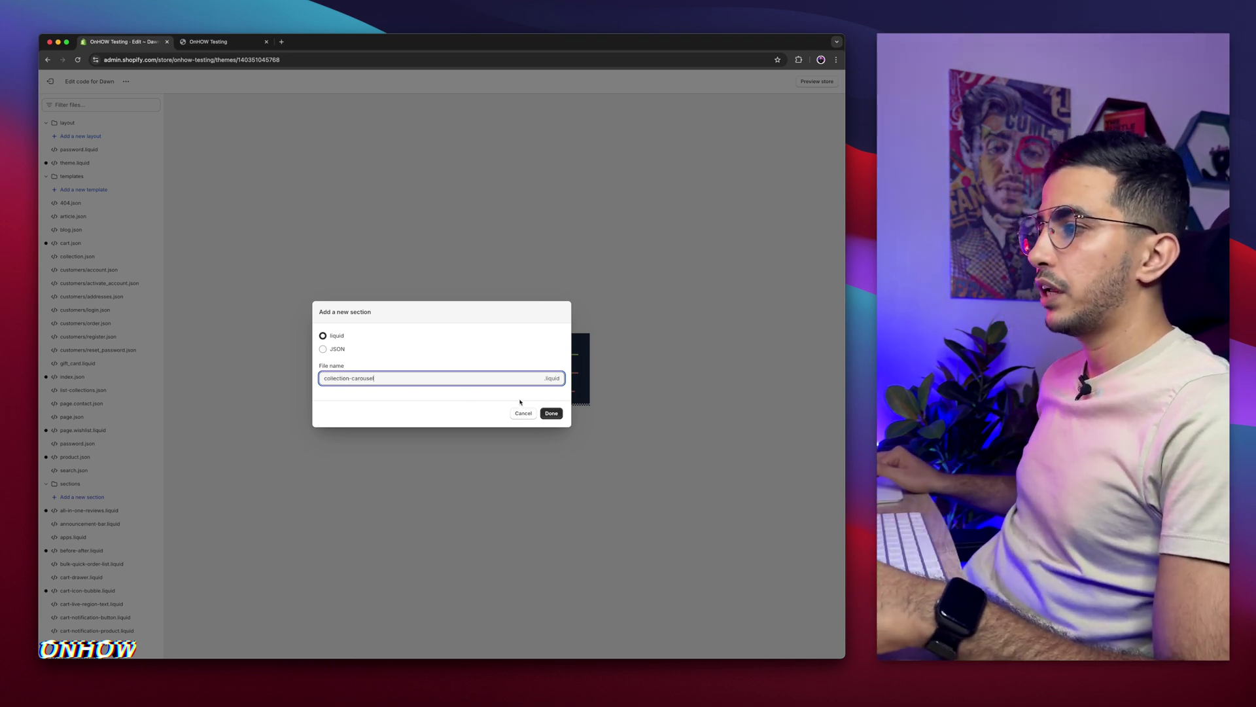
click(551, 413)
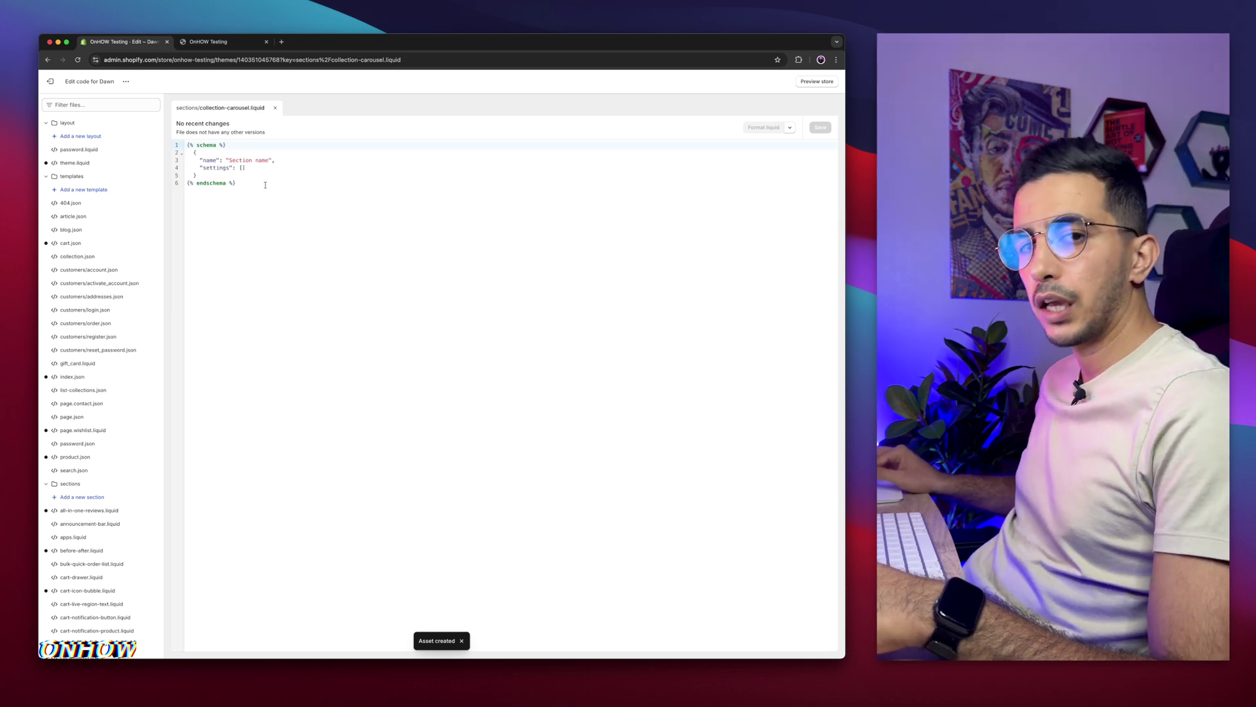
Step: Replace the default schema code in collection-carousel.liquid with the copied carousel section code and save the file
drag(265, 186, 169, 135)
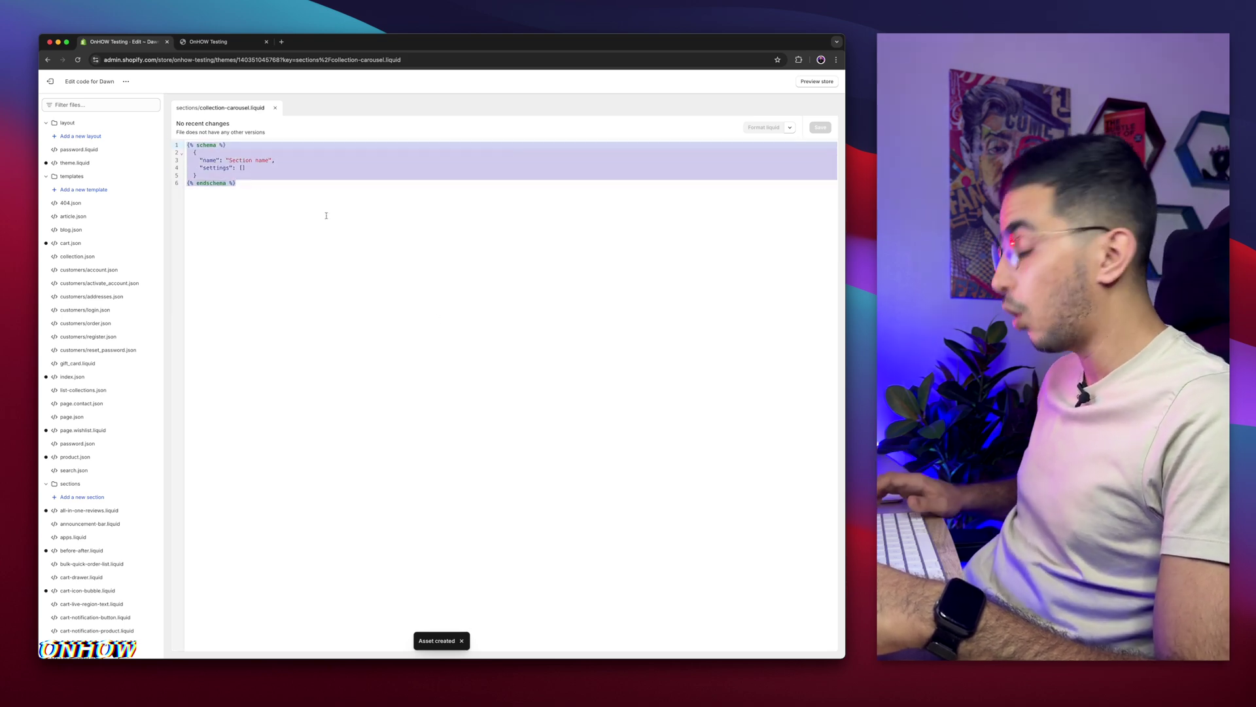
key(BackSpace)
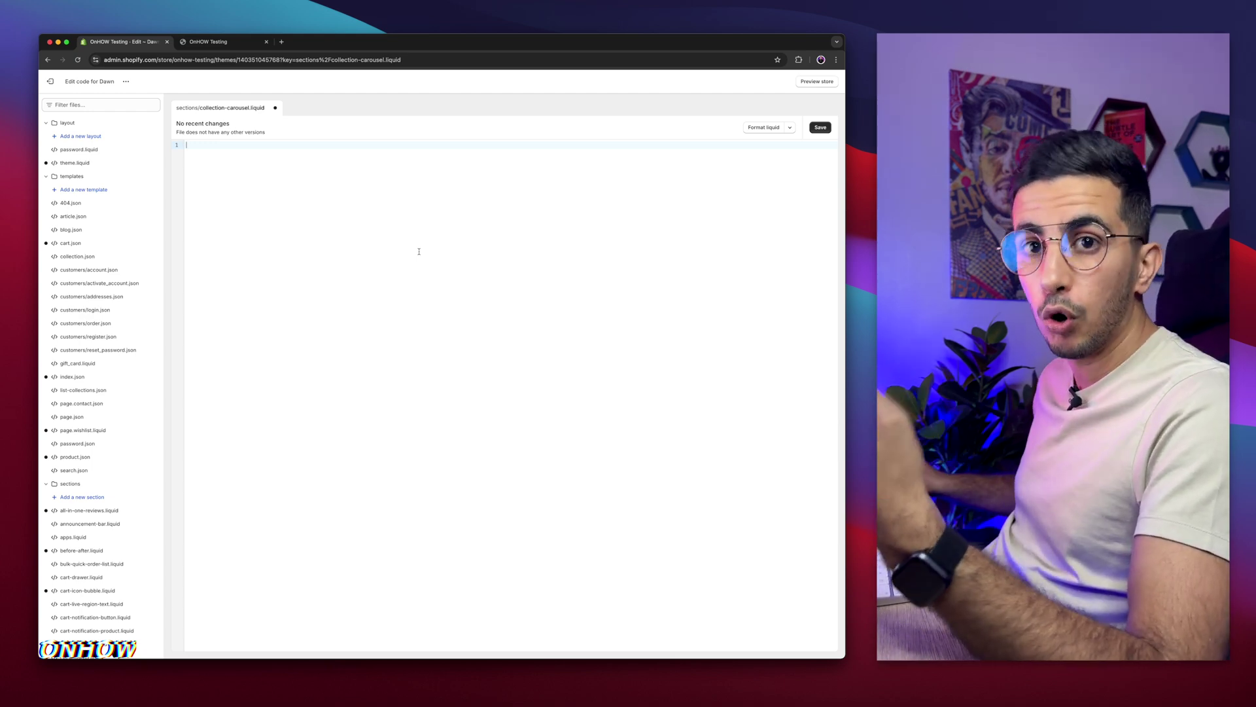
key(super+v)
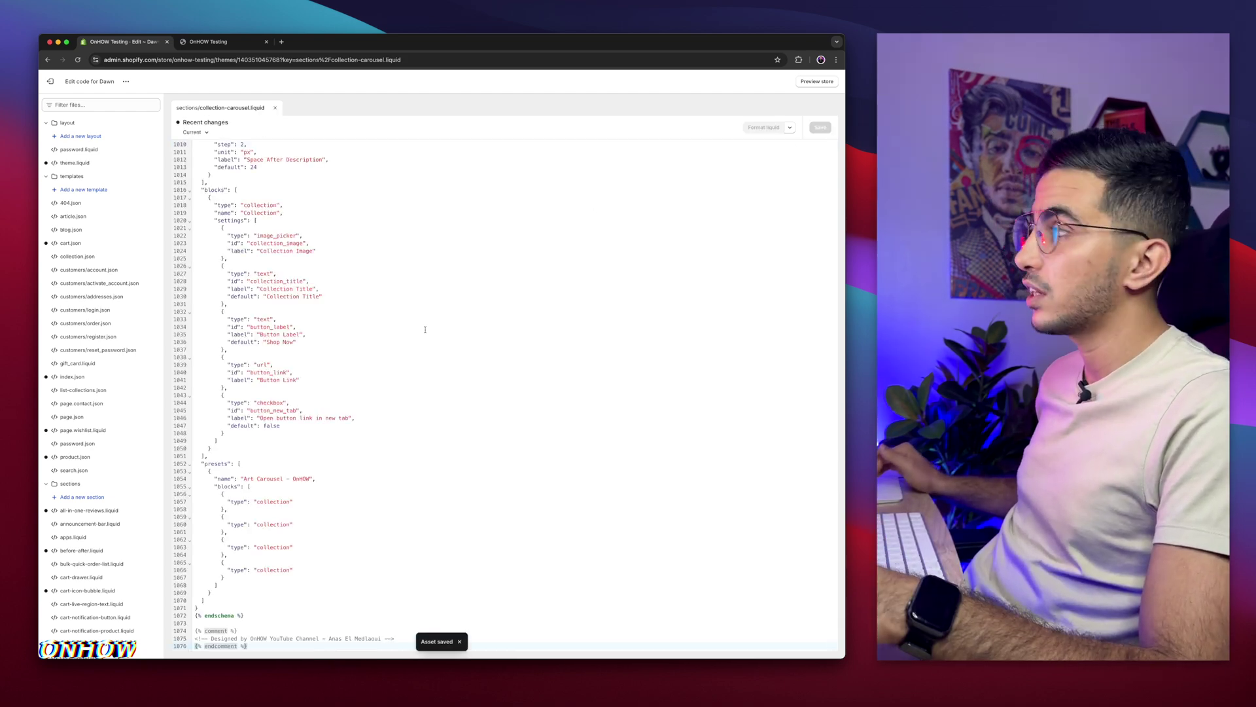
Step: Leave the code editor and open the current Dawn theme's customizer on the Home page template
click(57, 86)
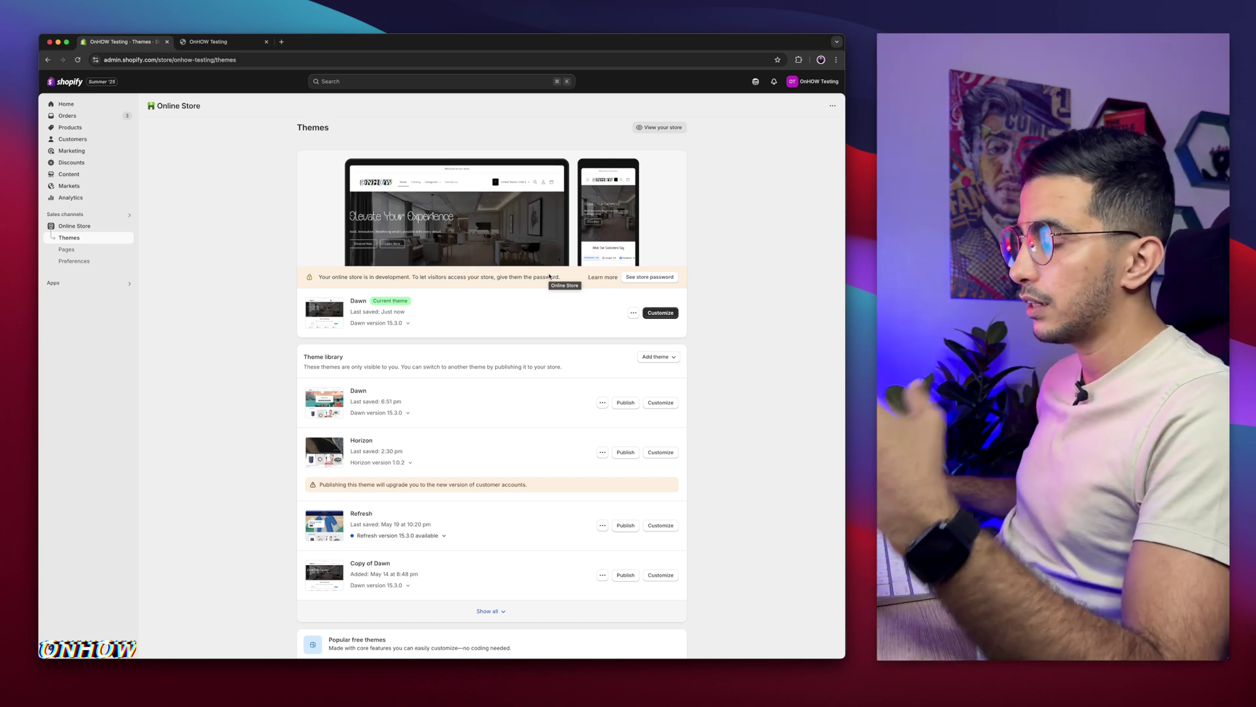
click(658, 317)
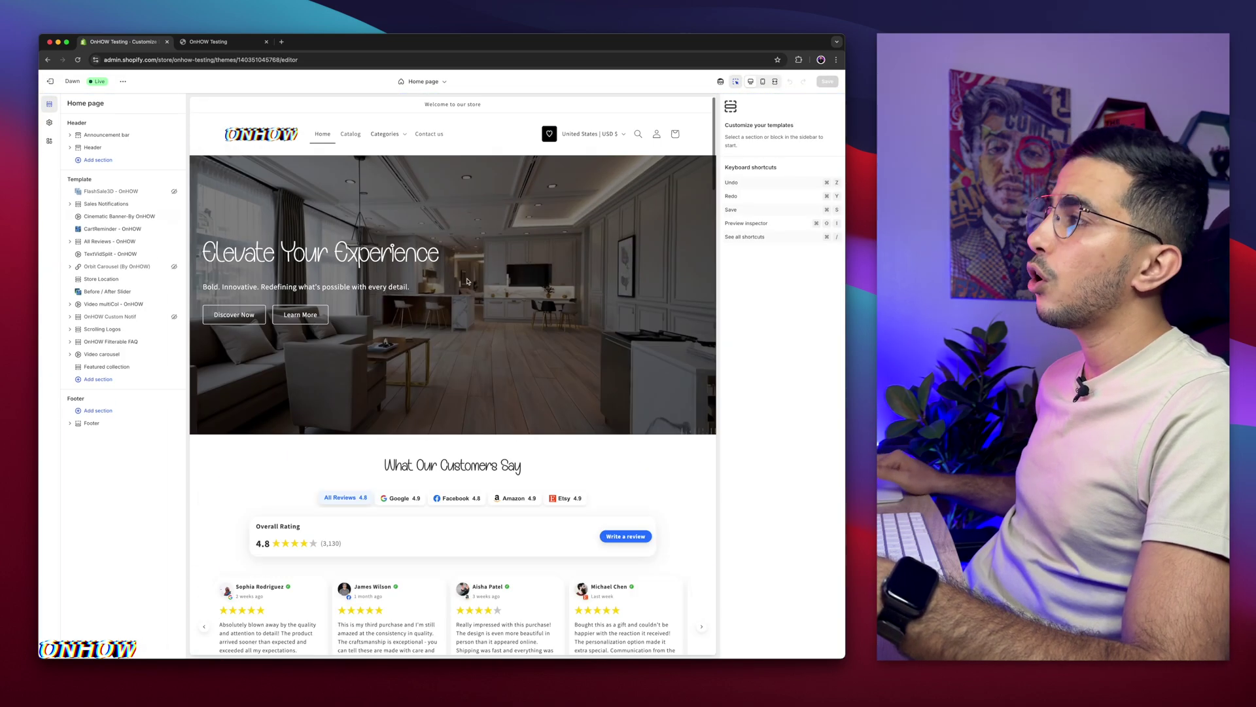
click(423, 81)
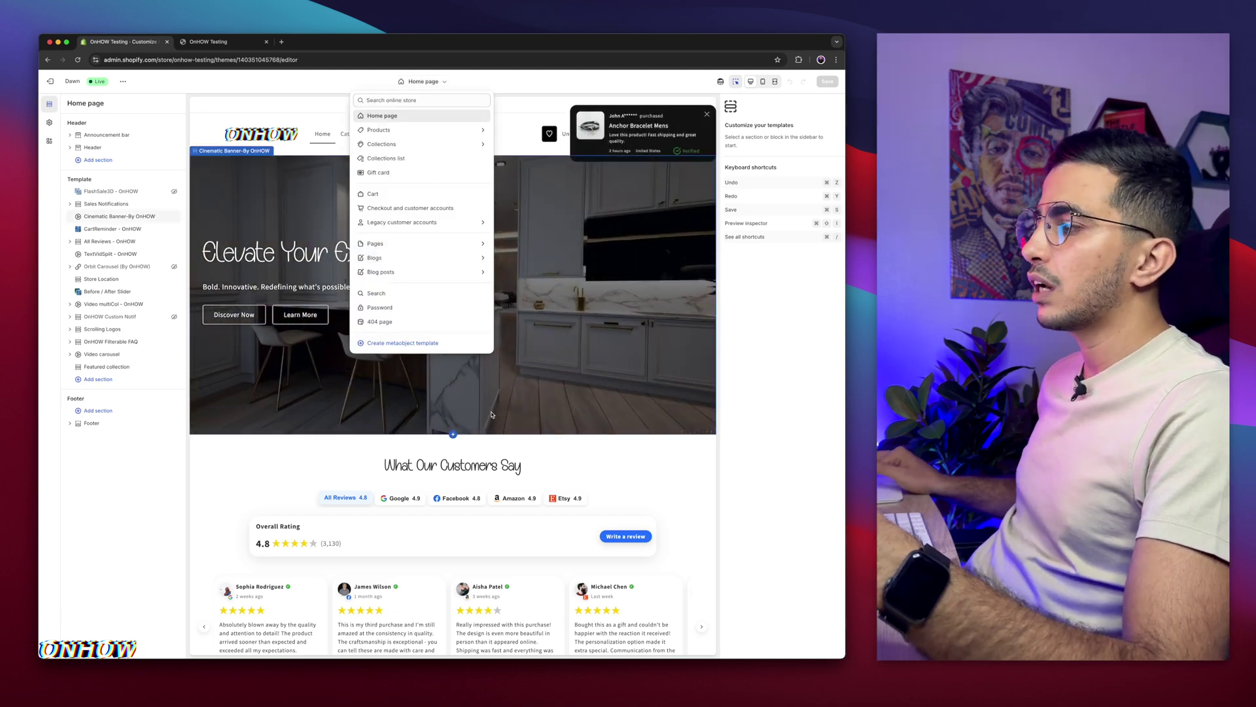
click(387, 464)
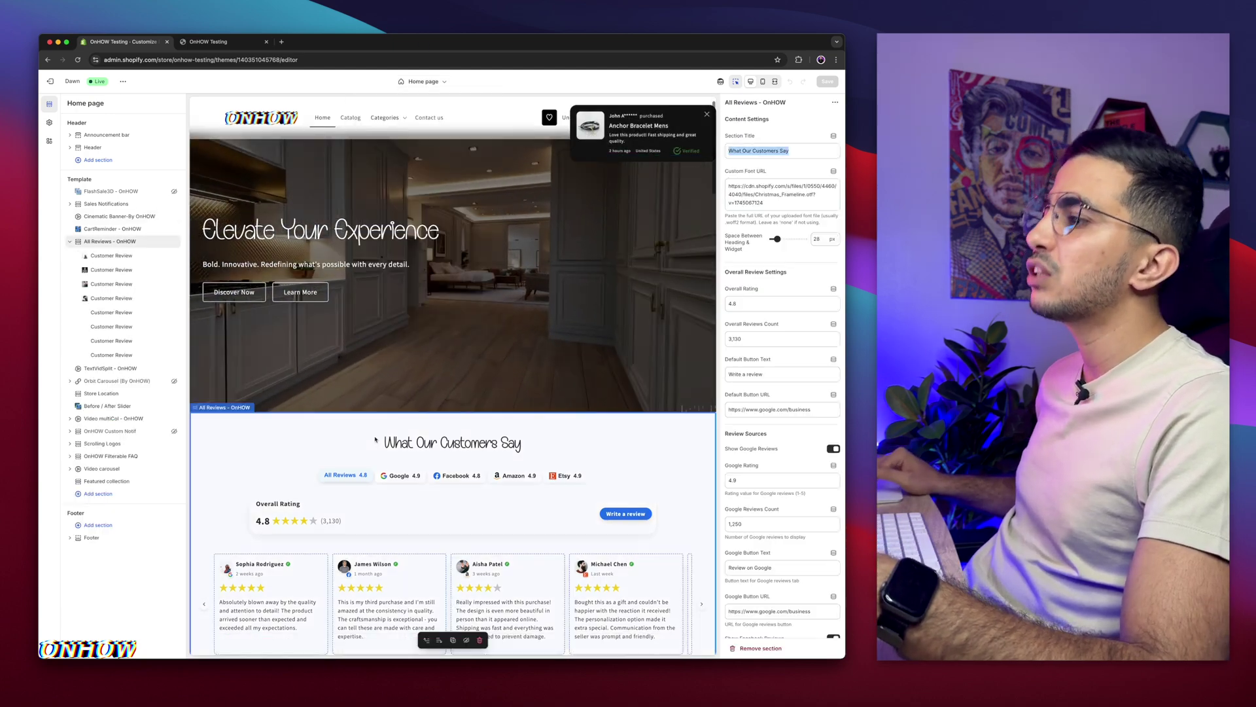
Step: Add the Art Carousel - OnHOW section to the home page, placed between Our Partners and Frequently Asked Questions
scroll(375, 439, down, 15)
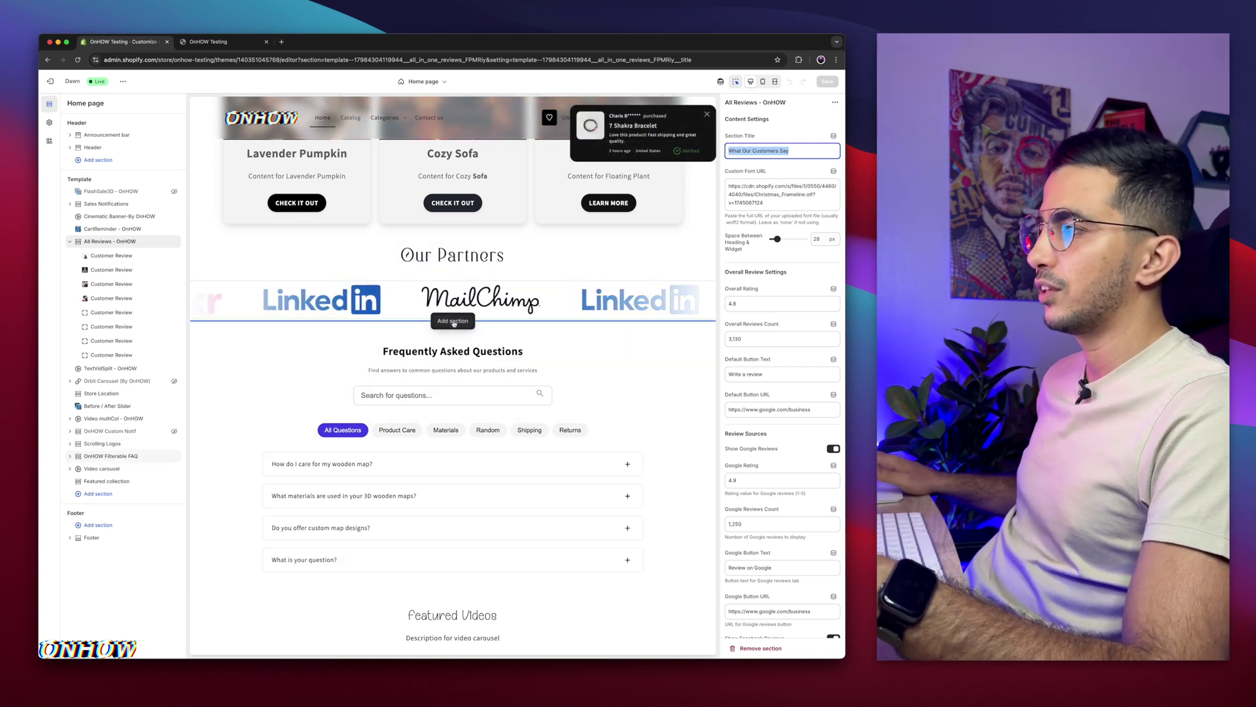
click(453, 322)
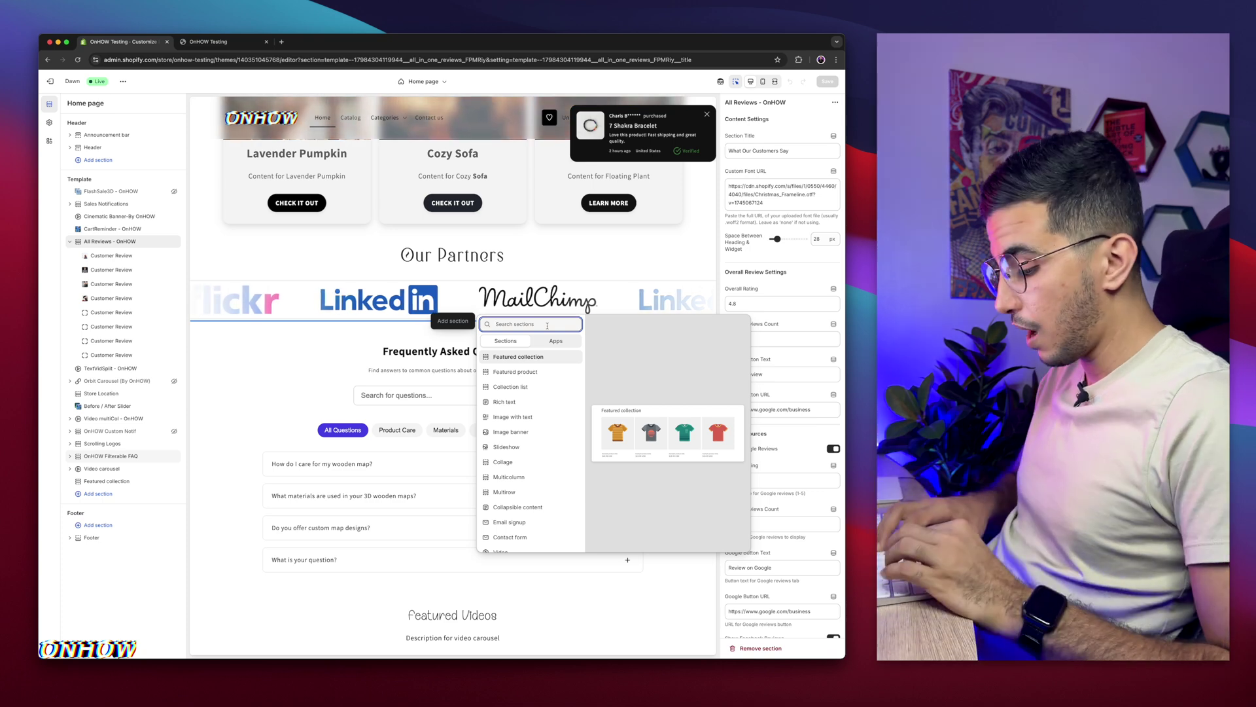
text(art)
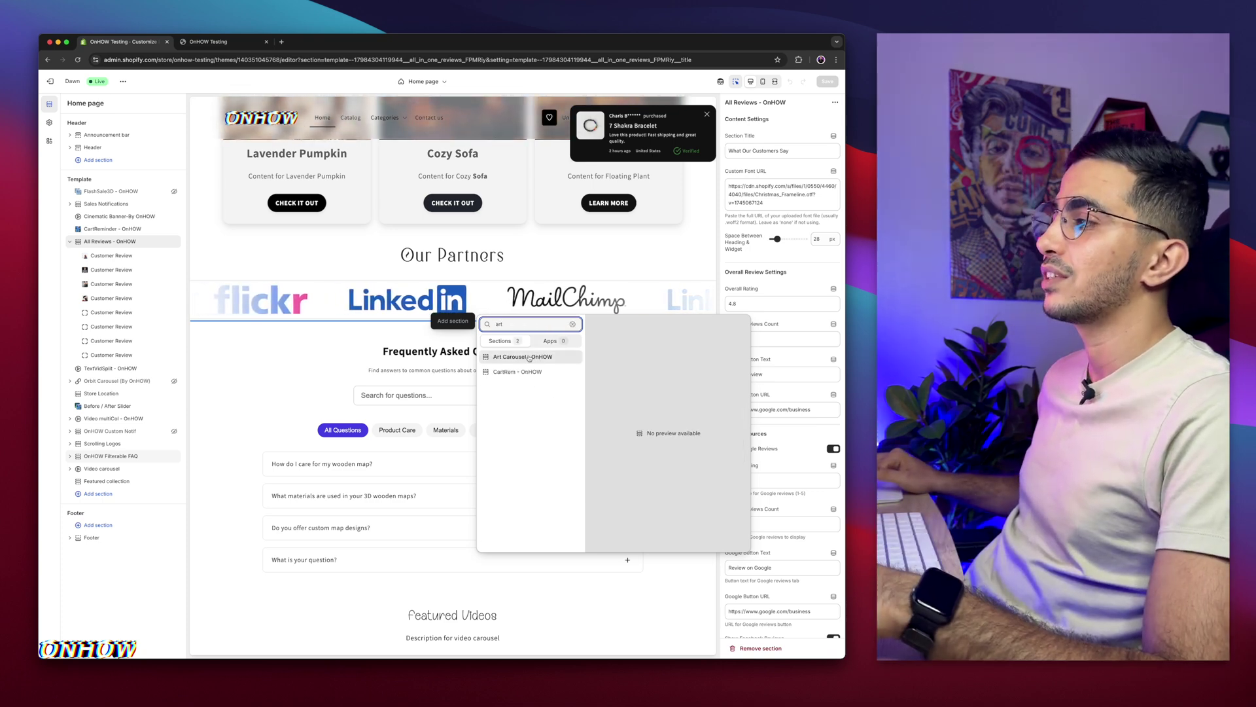
click(529, 358)
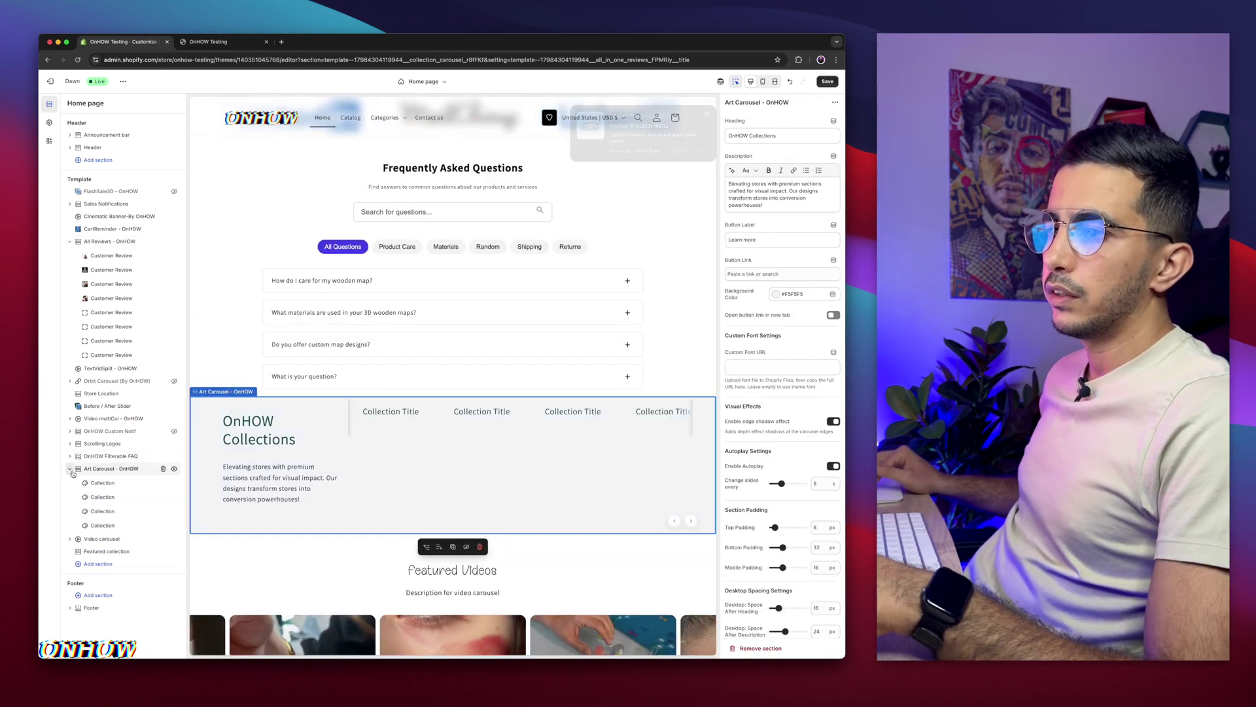
drag(116, 454, 118, 460)
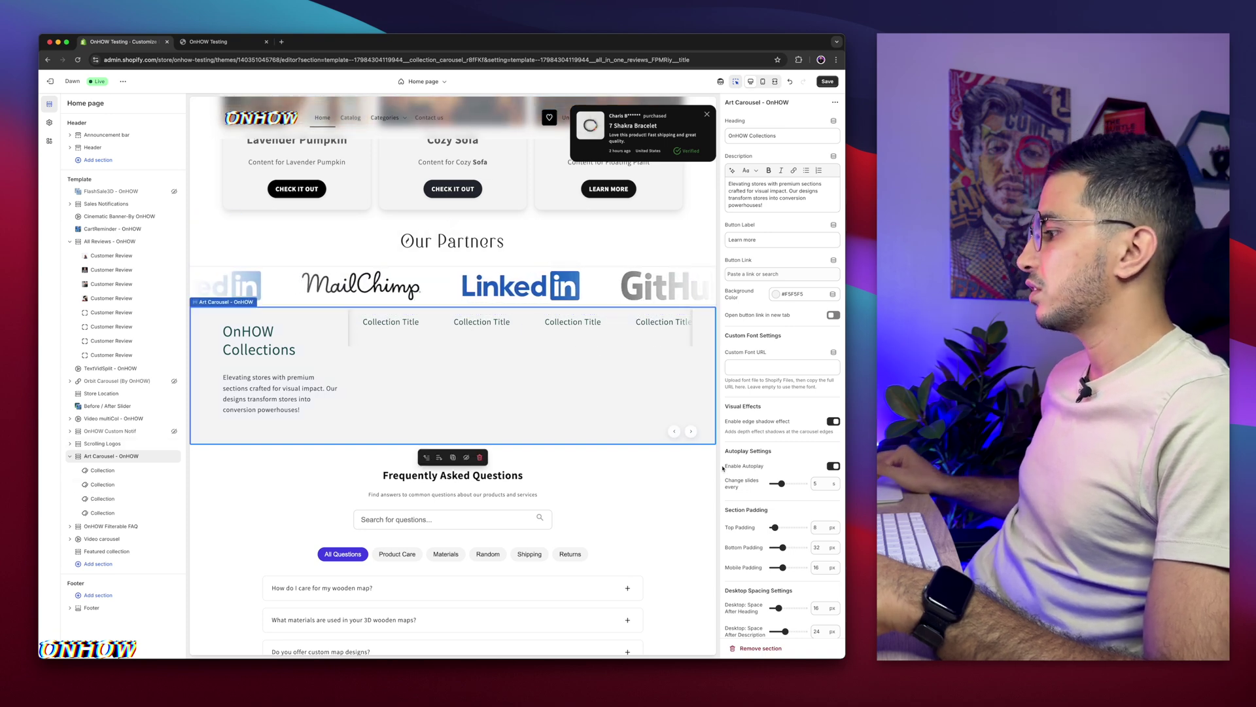
Step: Set the Art Carousel section's top padding to 56 px and look through its remaining spacing and typography settings
scroll(733, 486, down, 2)
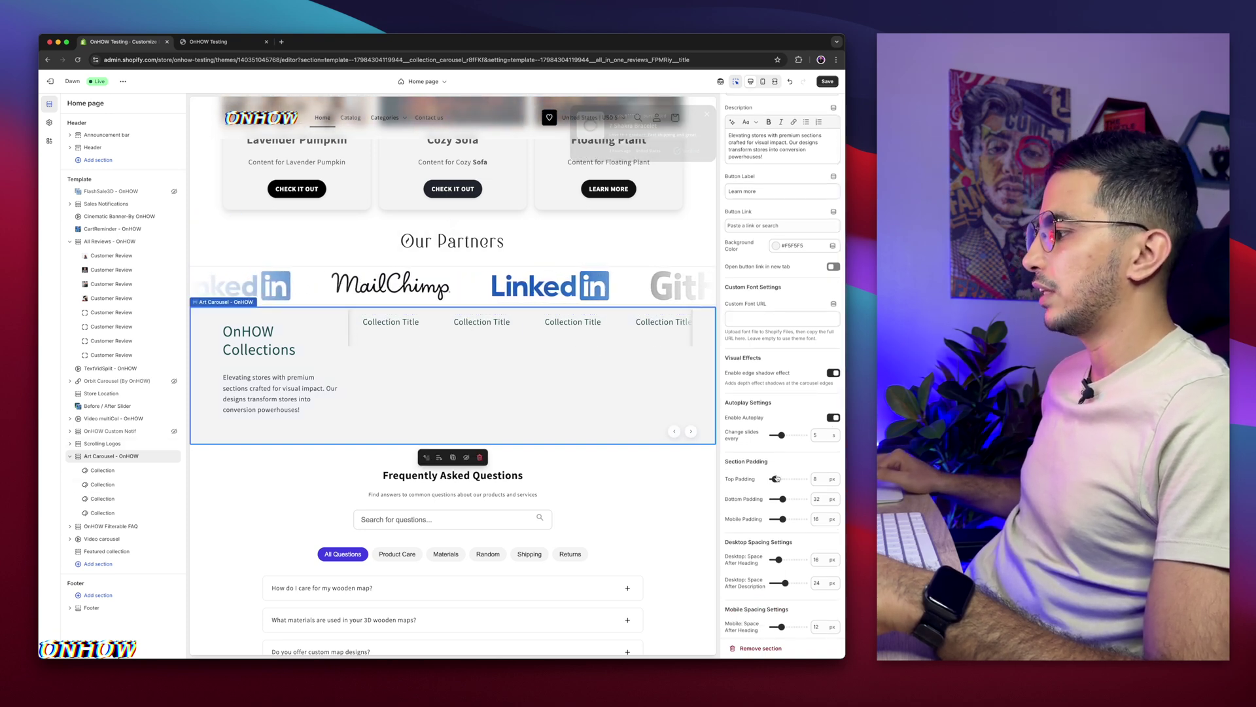
drag(775, 479, 789, 478)
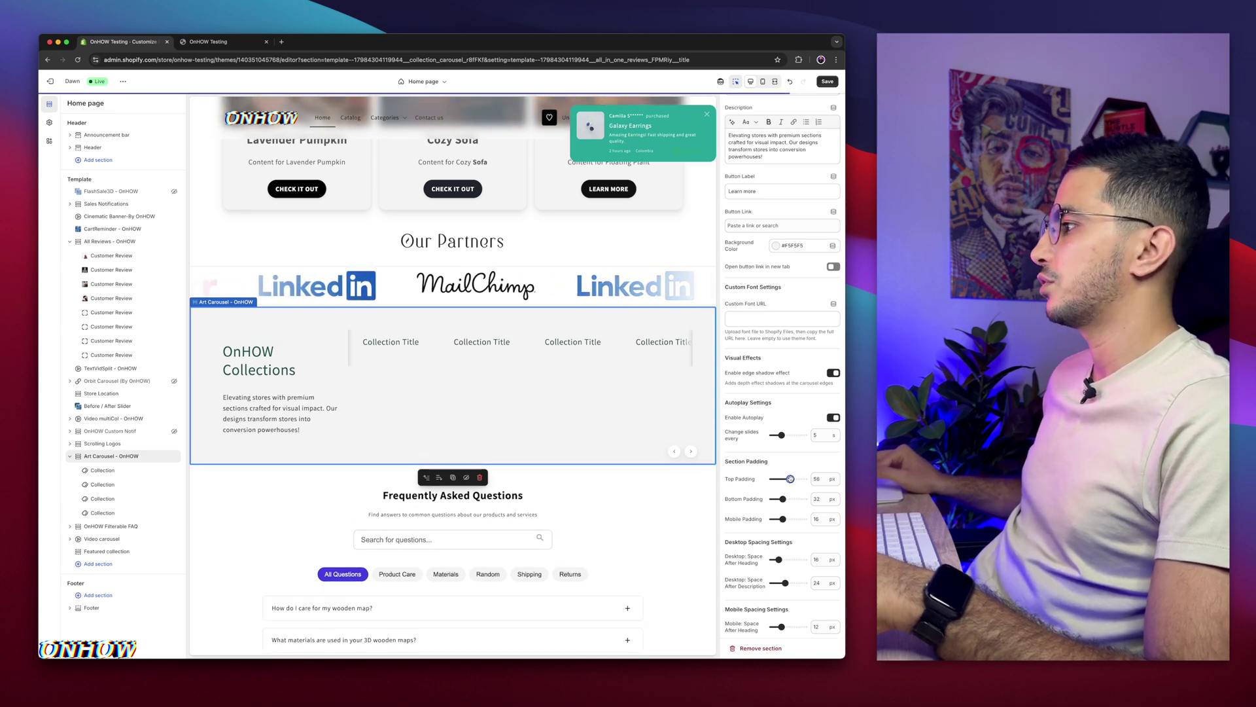
scroll(787, 358, down, 10)
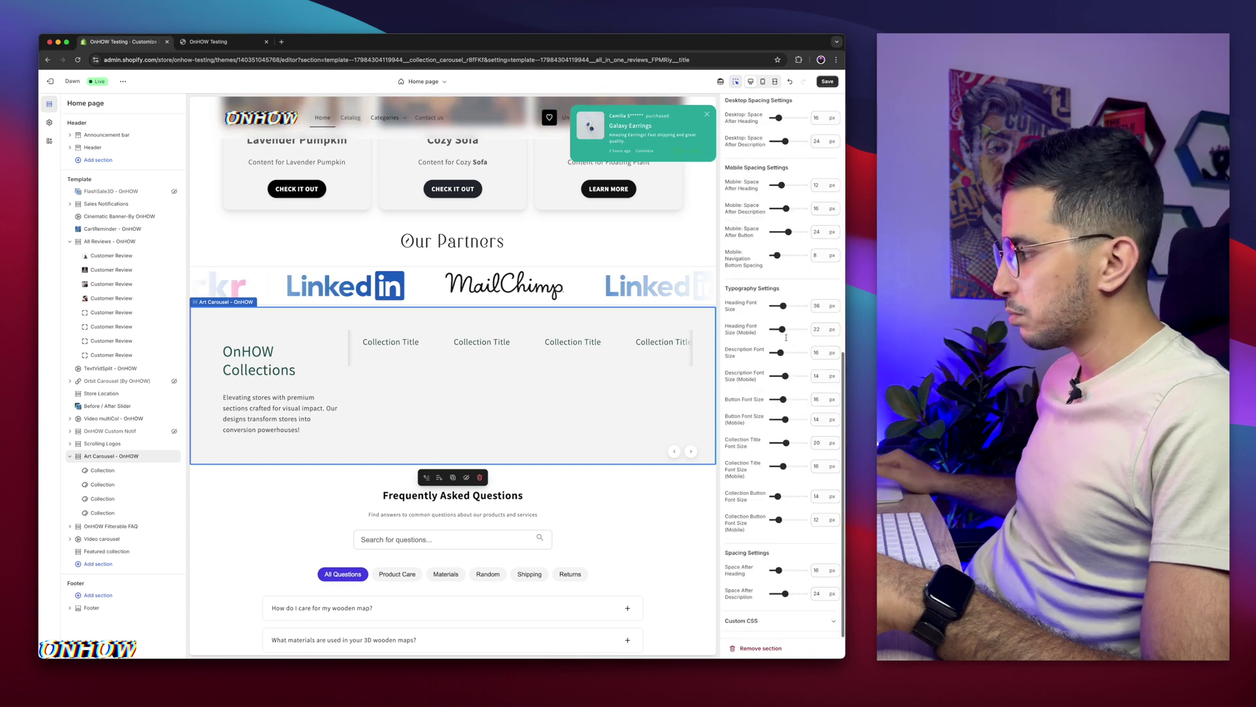
scroll(786, 337, up, 11)
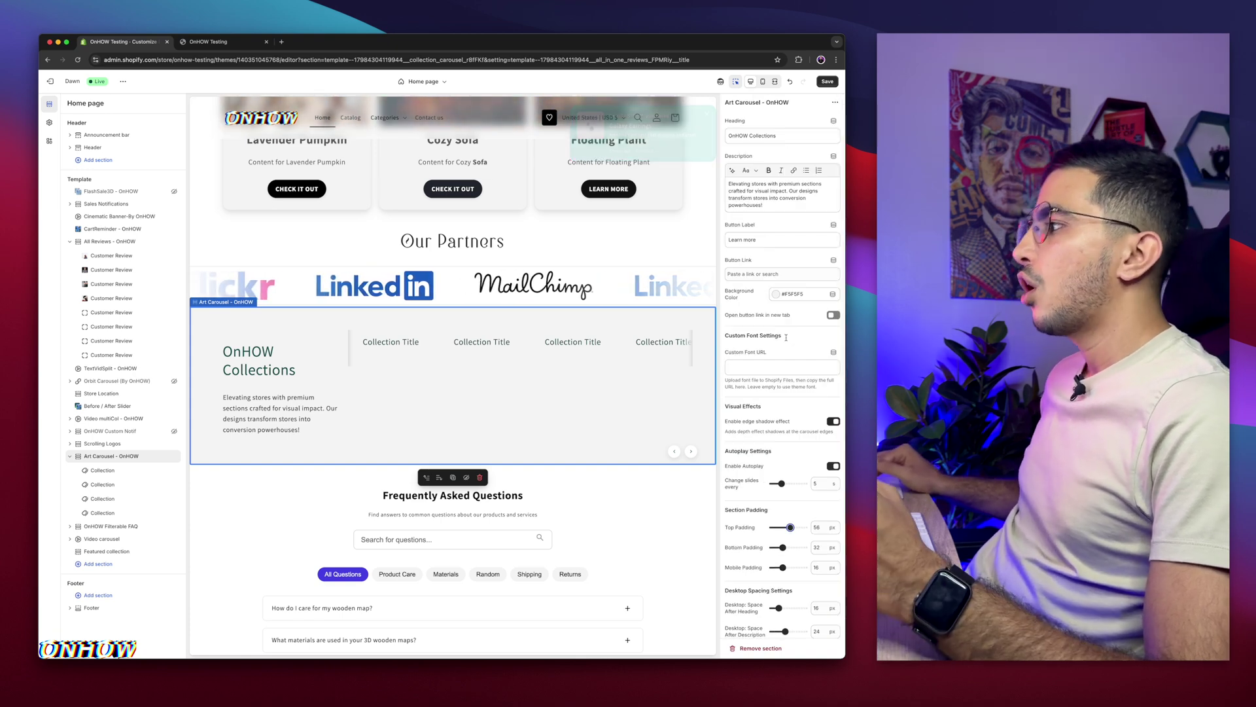
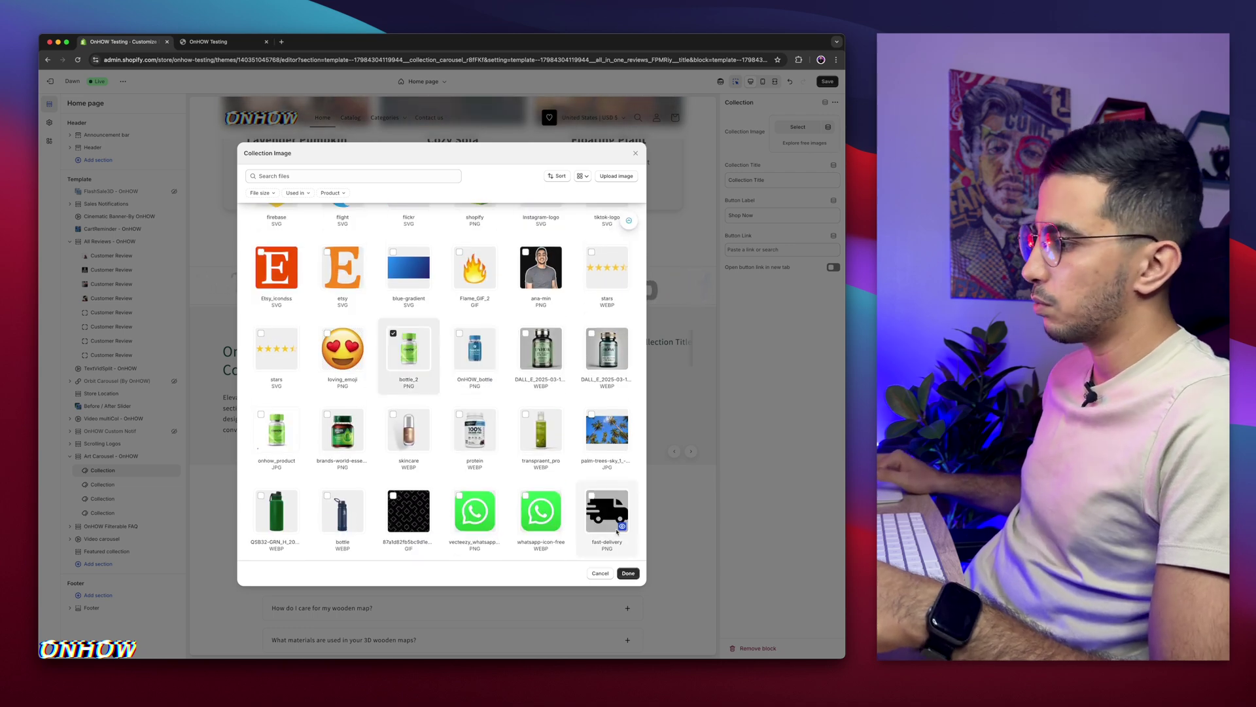
Step: Set up the first collection block with the bottle_2 image, the title Supplements and a button link to the Footwear collection
click(628, 573)
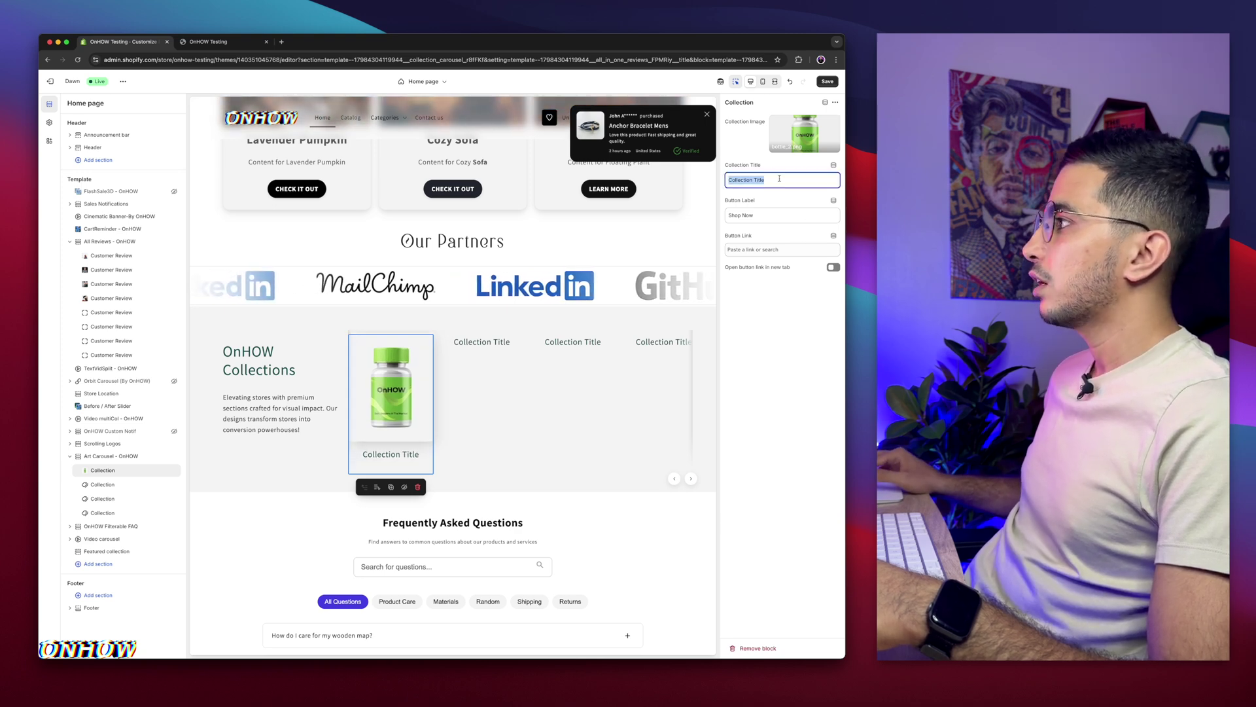
text(Supplements)
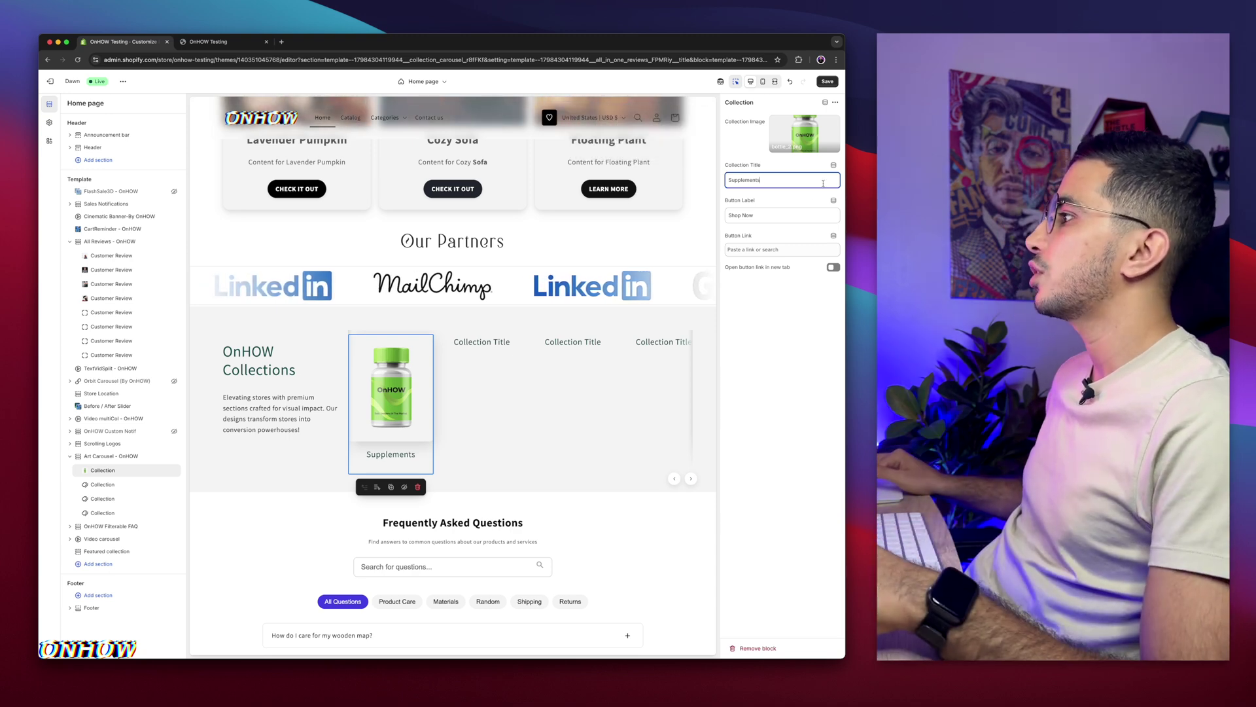
click(759, 217)
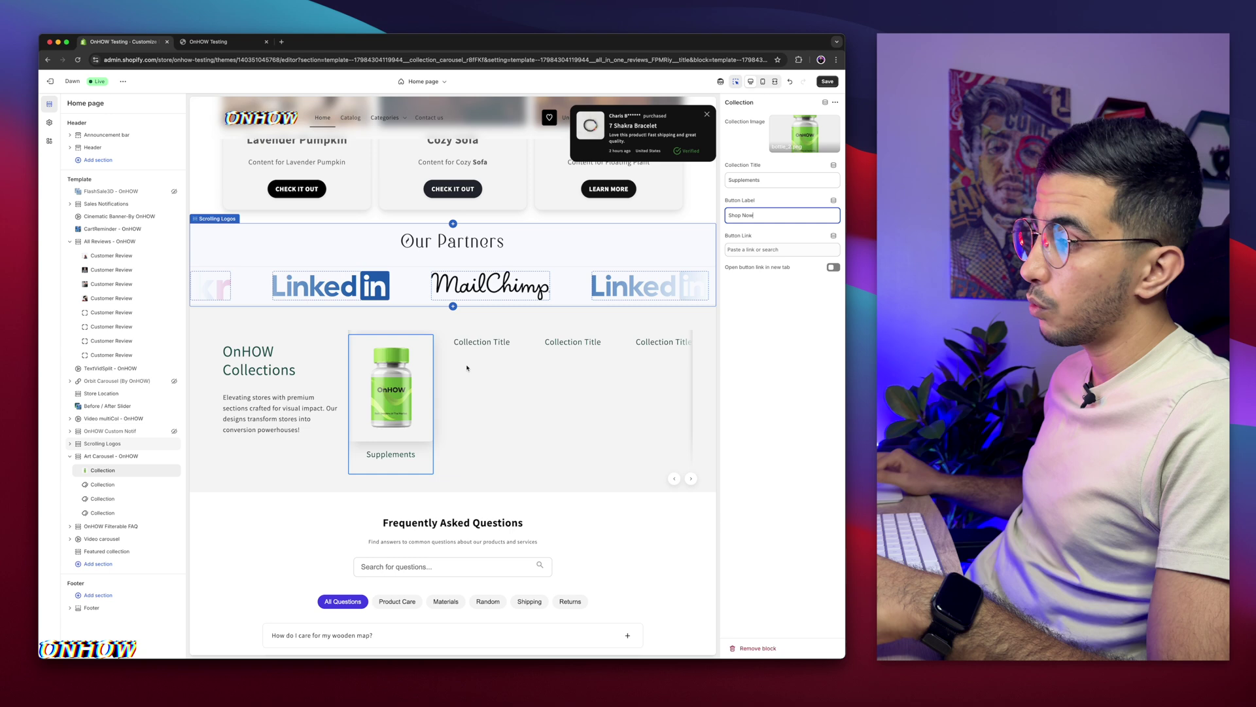
scroll(780, 250, up, 3)
click(780, 251)
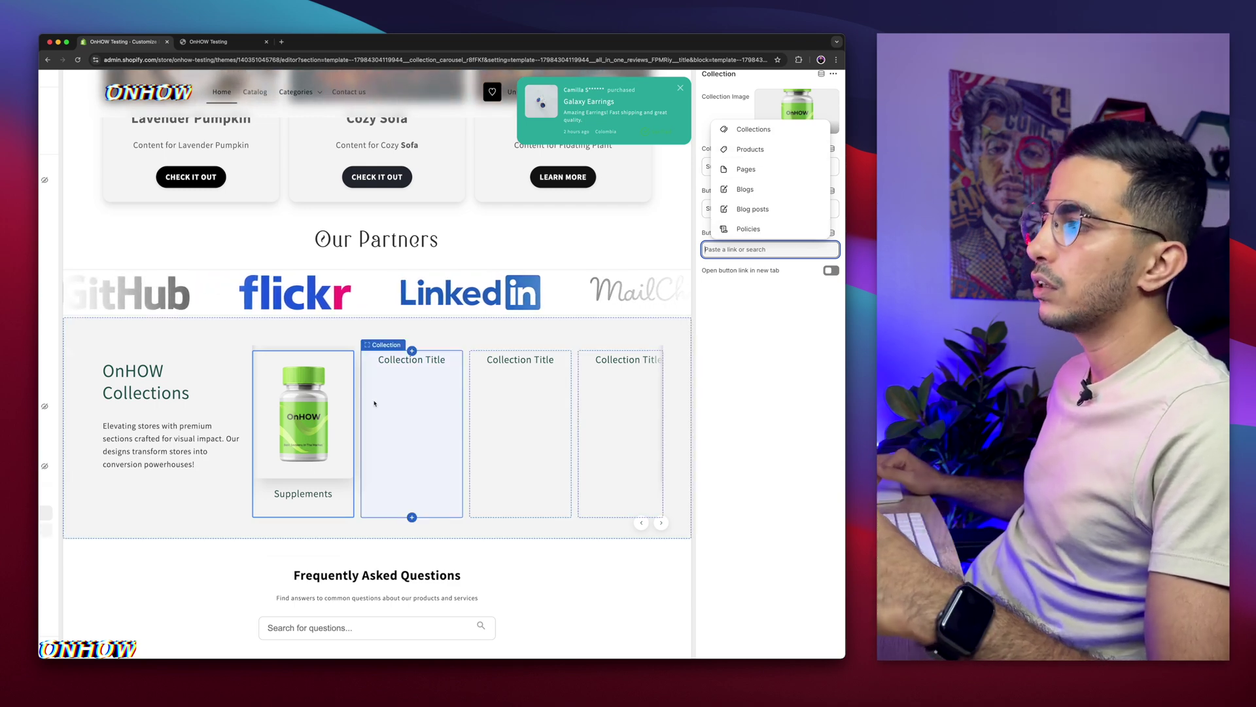
click(752, 129)
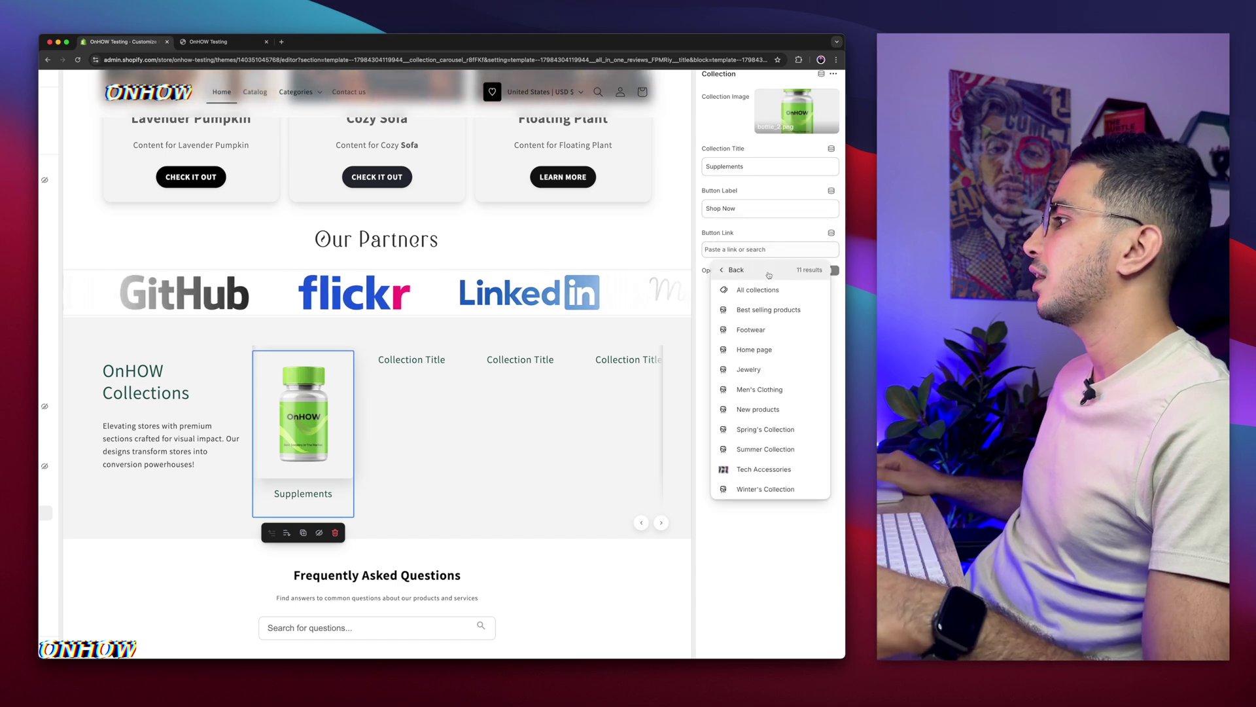
click(751, 329)
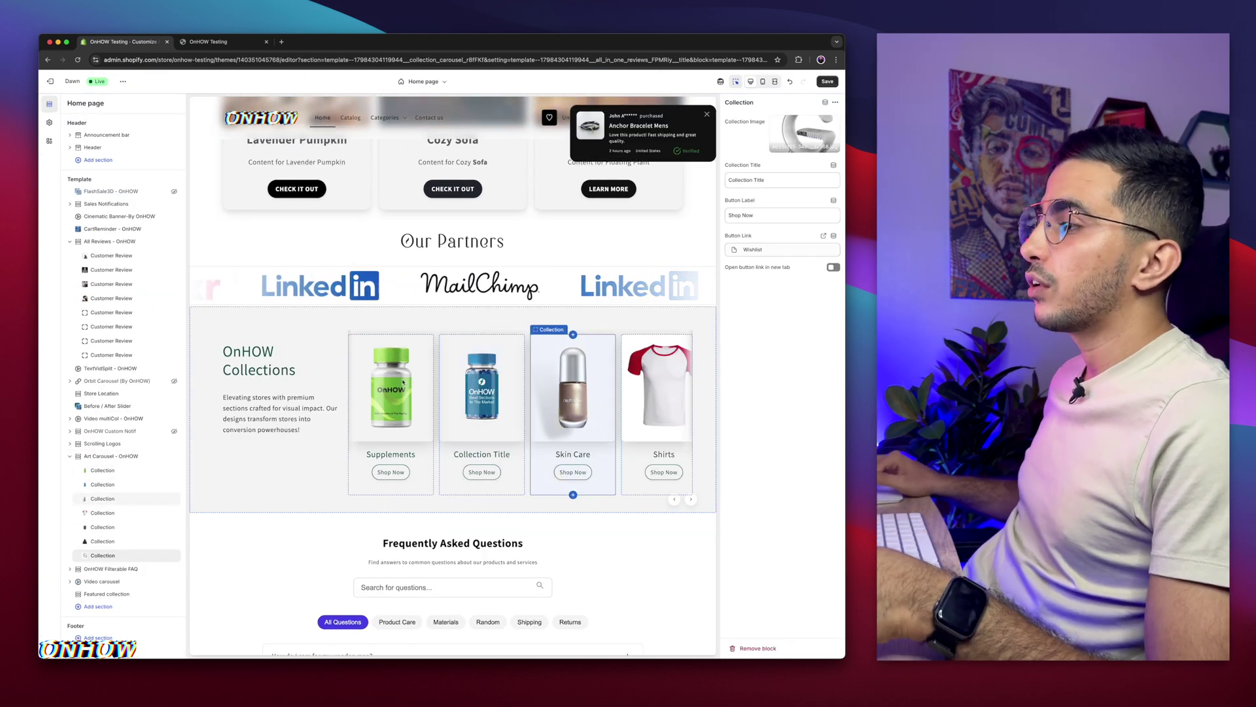
Step: Link the Art Carousel section's Learn more button to the 7 Shakra Bracelet product and make it open in a new tab
click(89, 460)
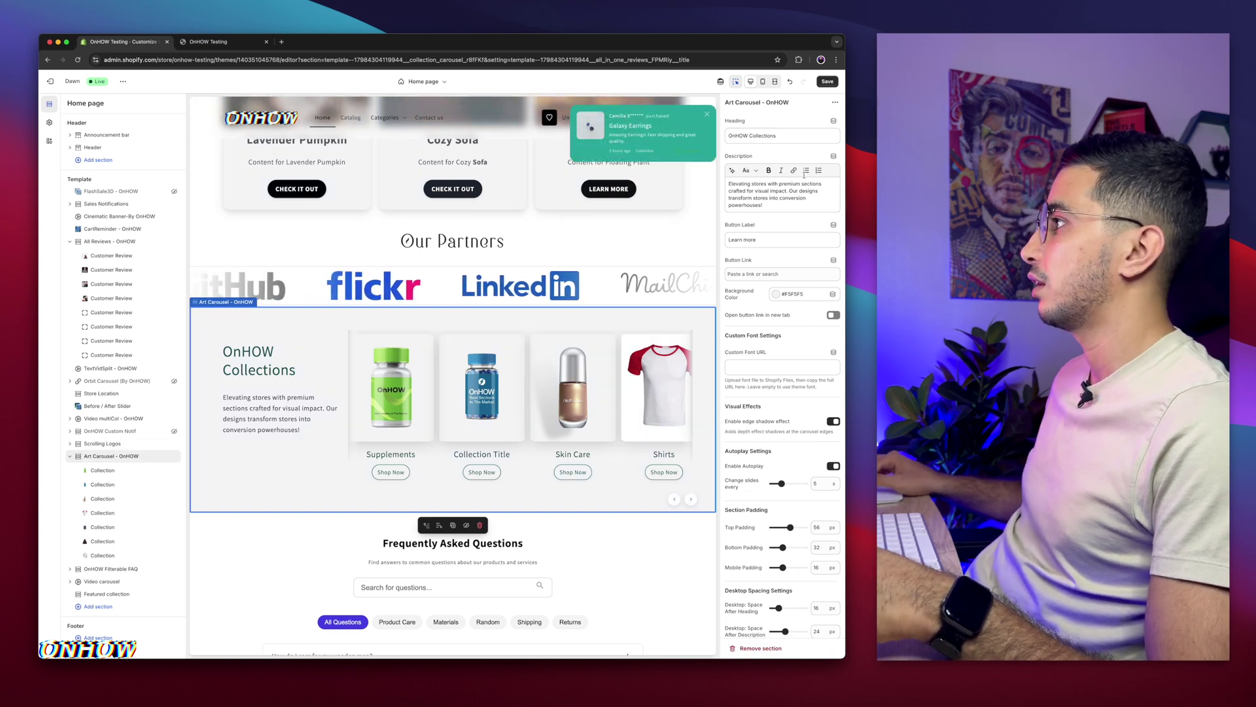
triple_click(786, 132)
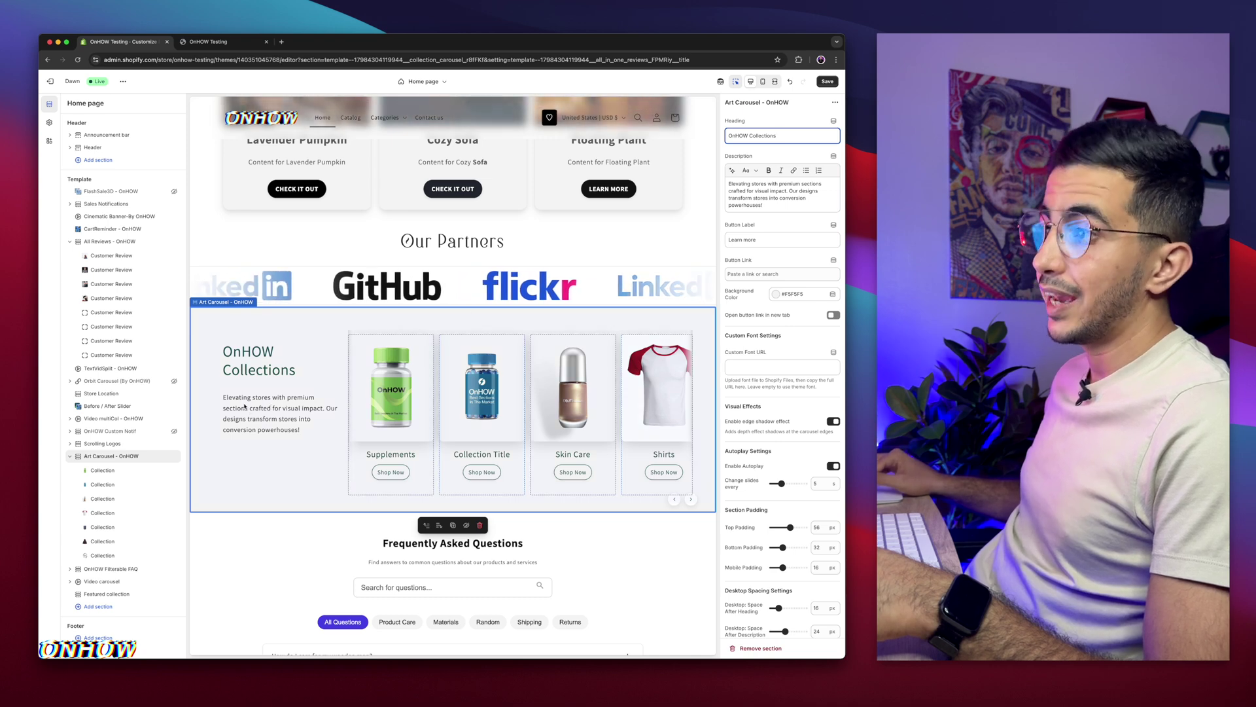
click(799, 208)
key(super+a)
click(791, 239)
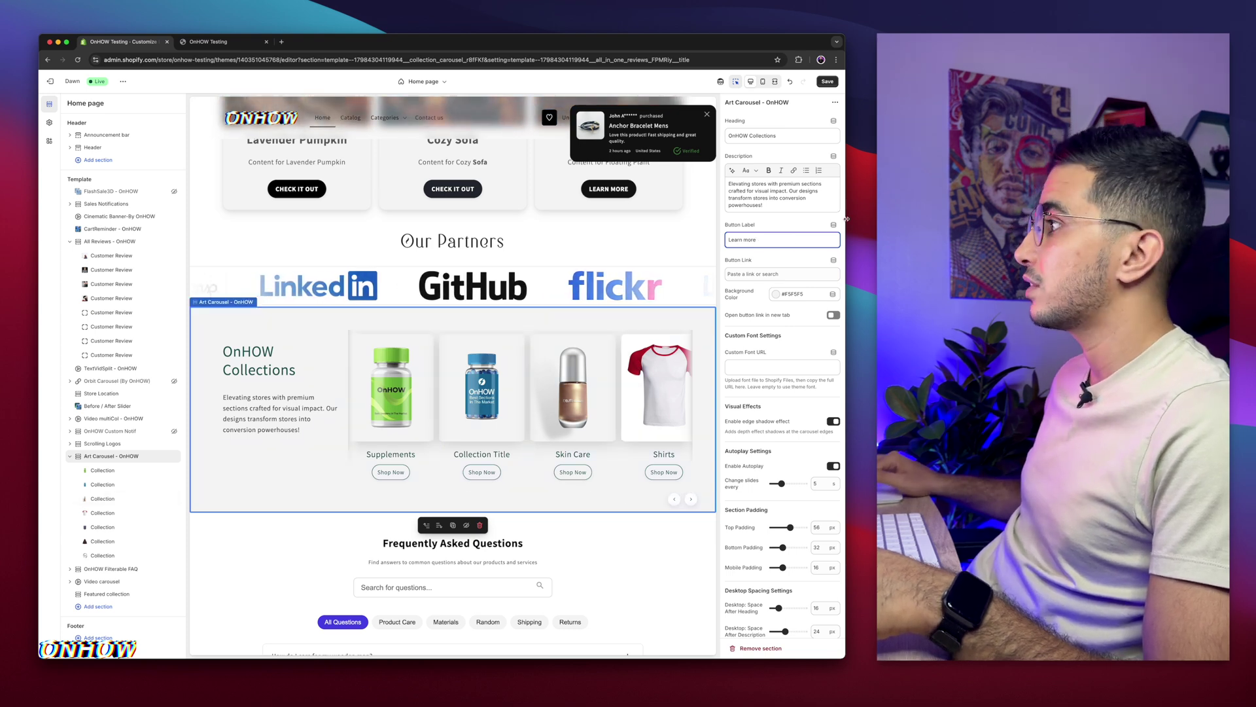
click(794, 274)
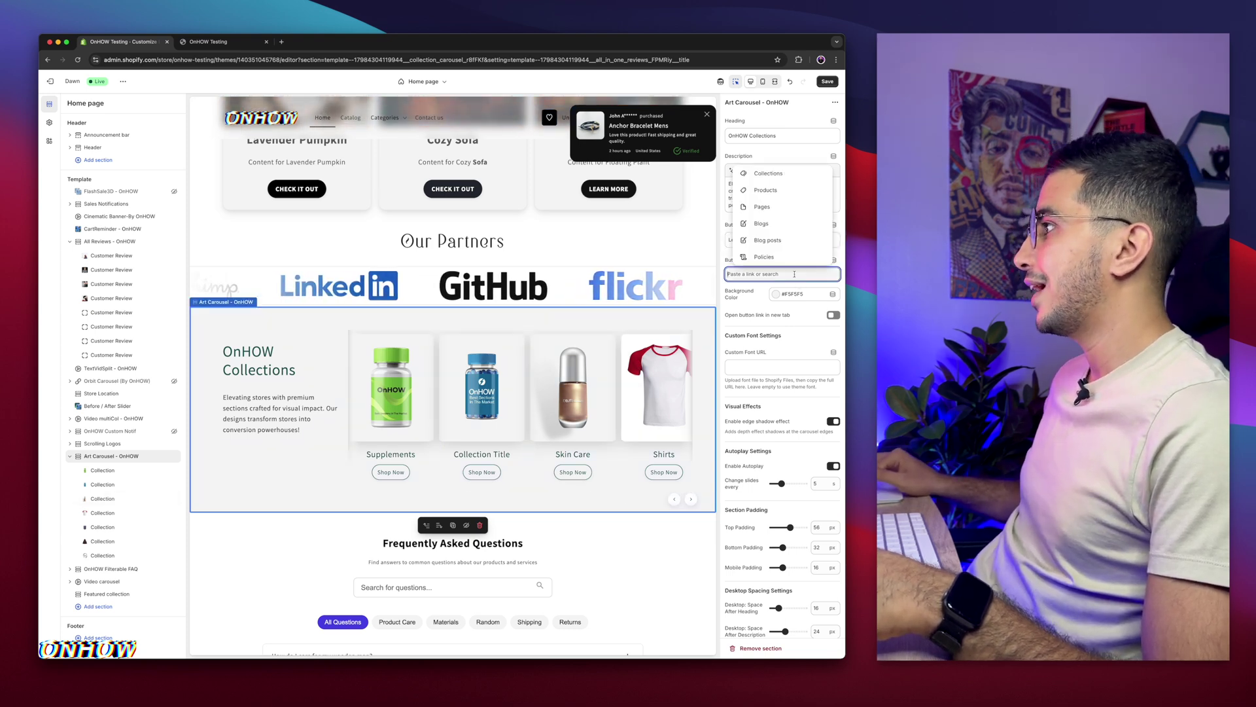
click(784, 192)
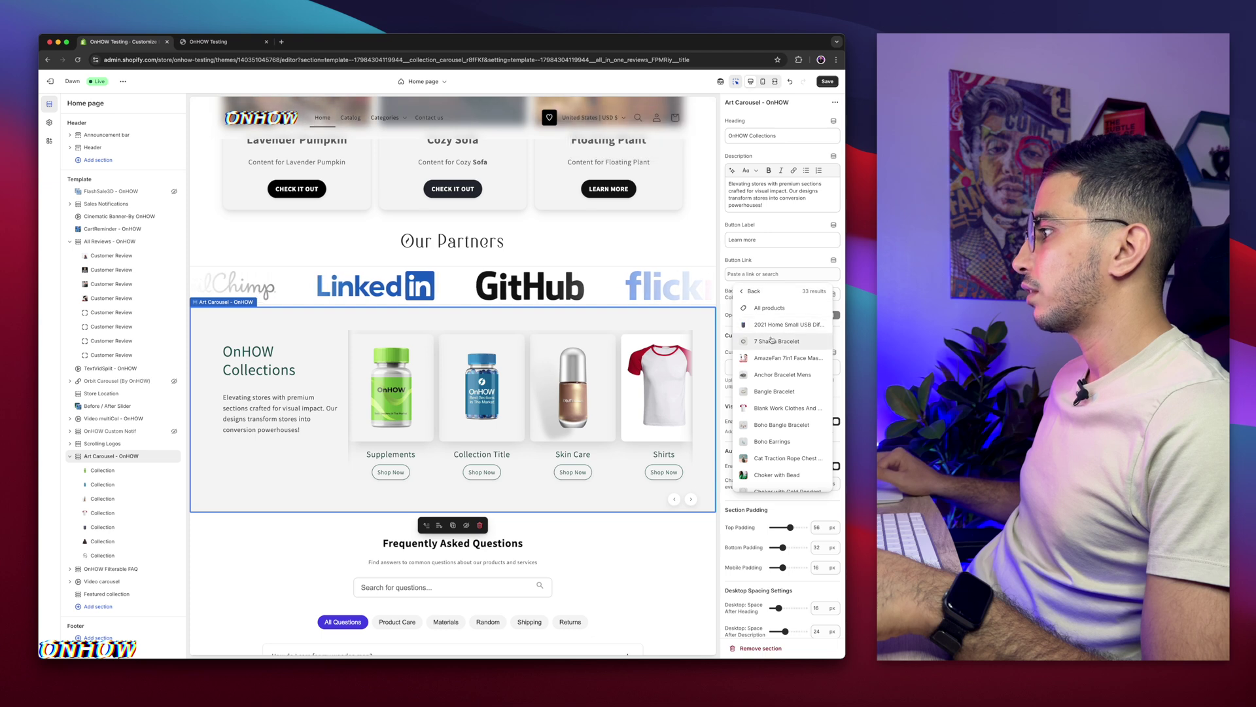
click(772, 339)
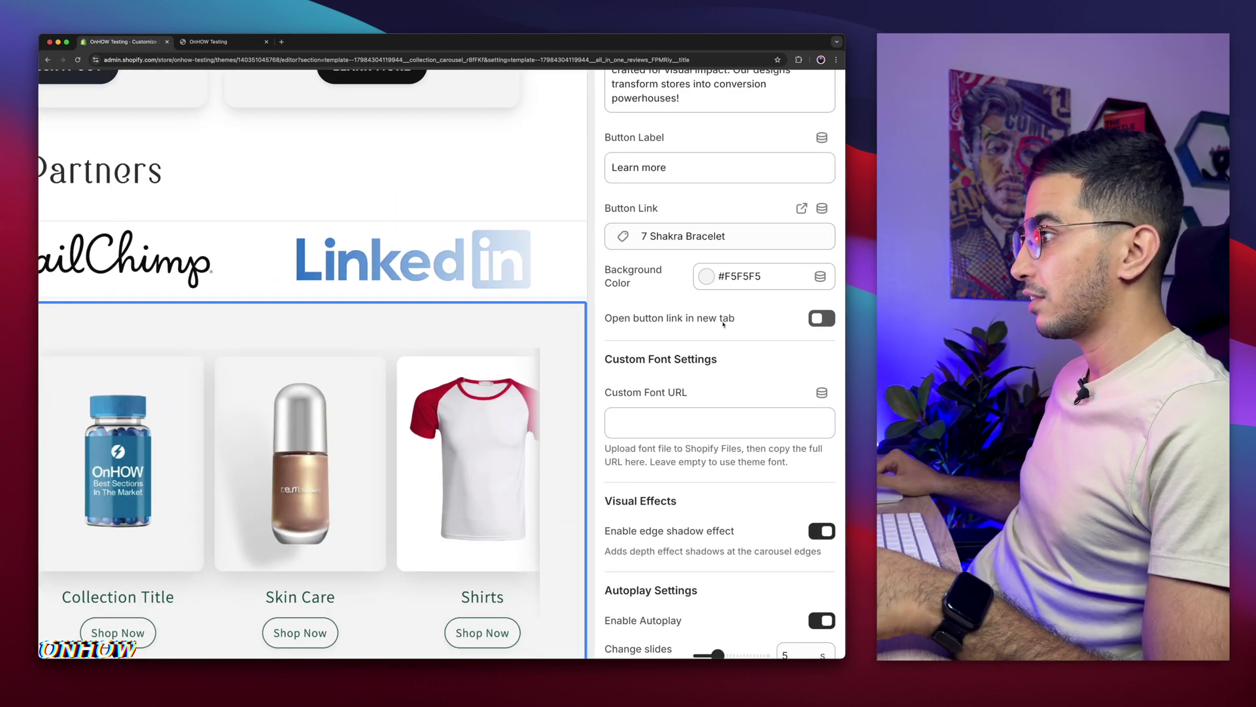
click(830, 318)
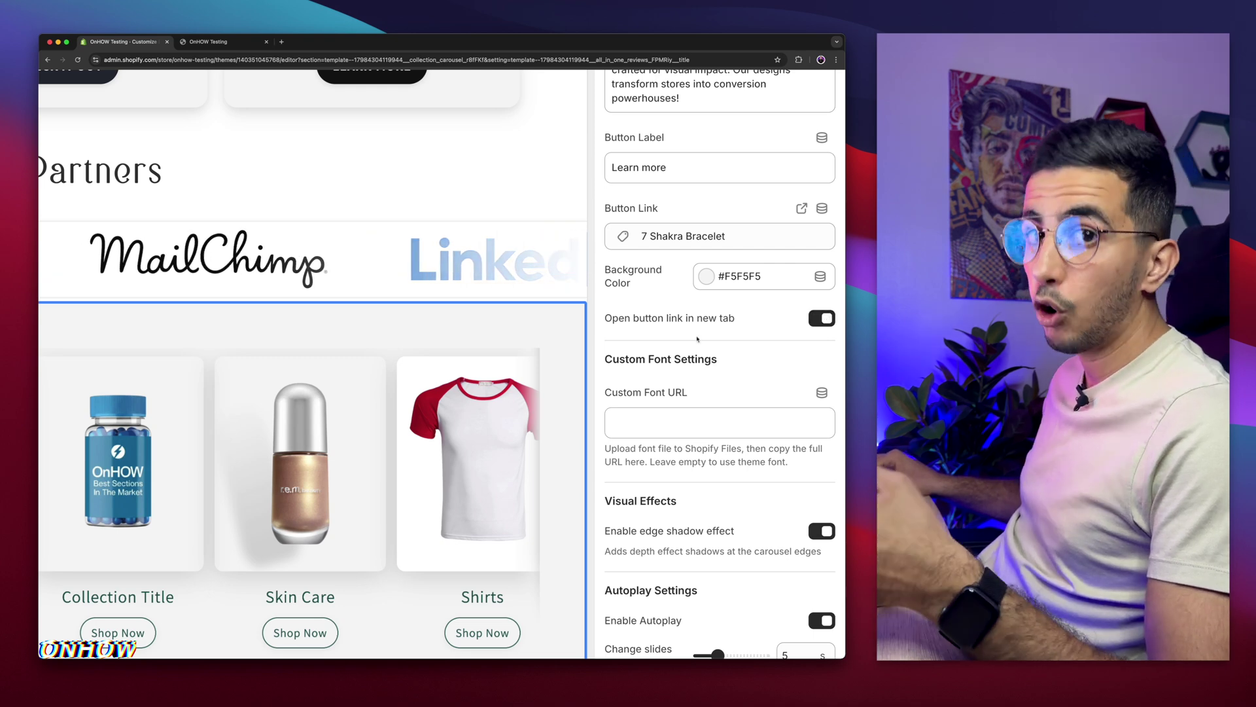
Step: Open the store admin's Files page in a new browser tab to find a font for the section's Custom Font URL
scroll(694, 327, down, 3)
click(686, 302)
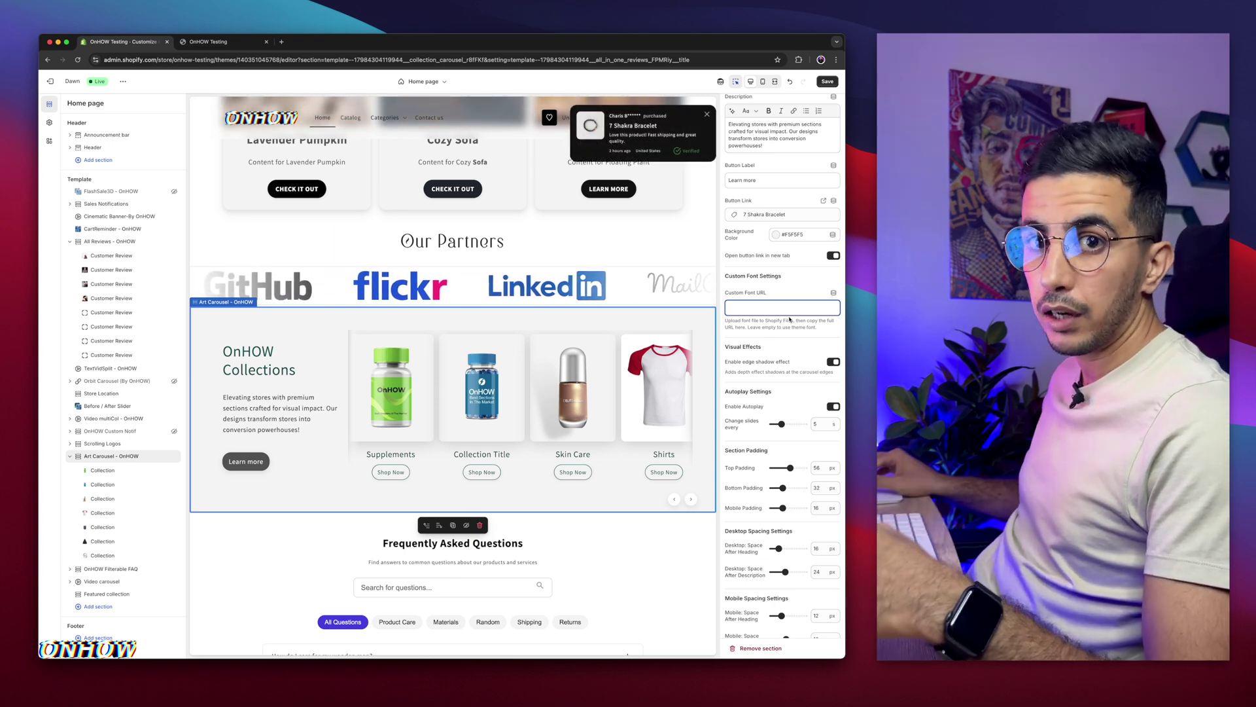
click(280, 42)
text(admin)
key(Return)
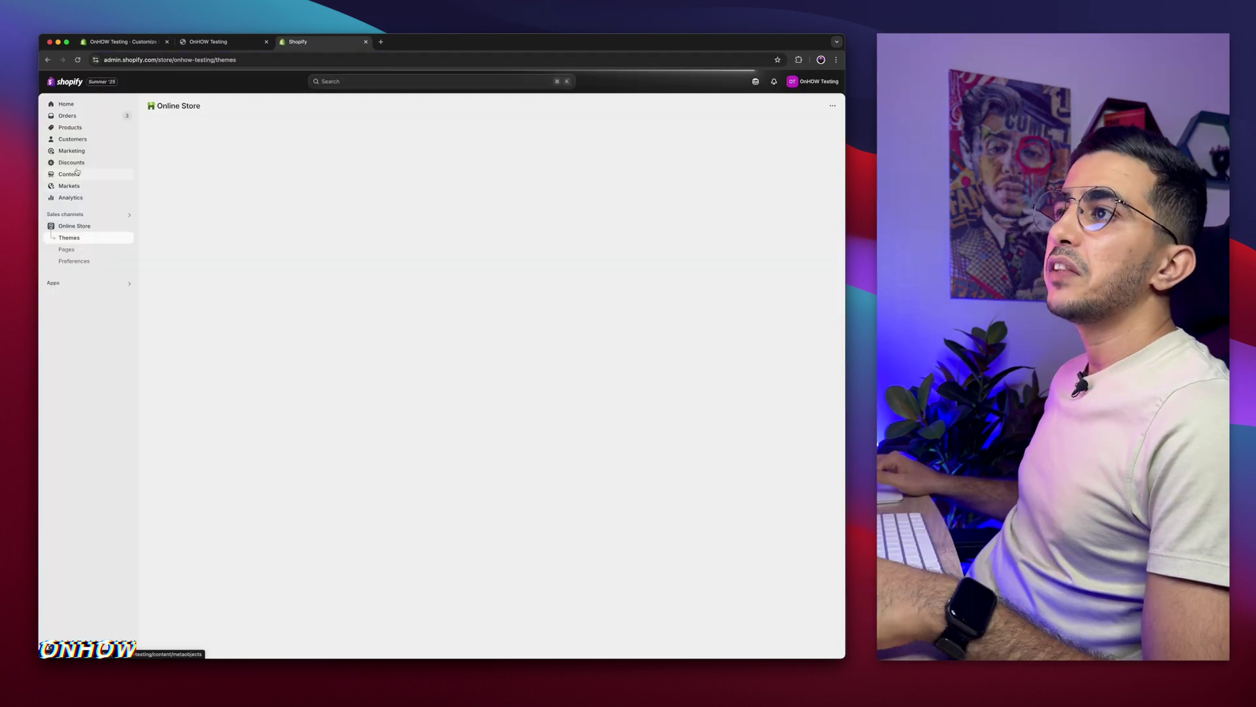
click(63, 175)
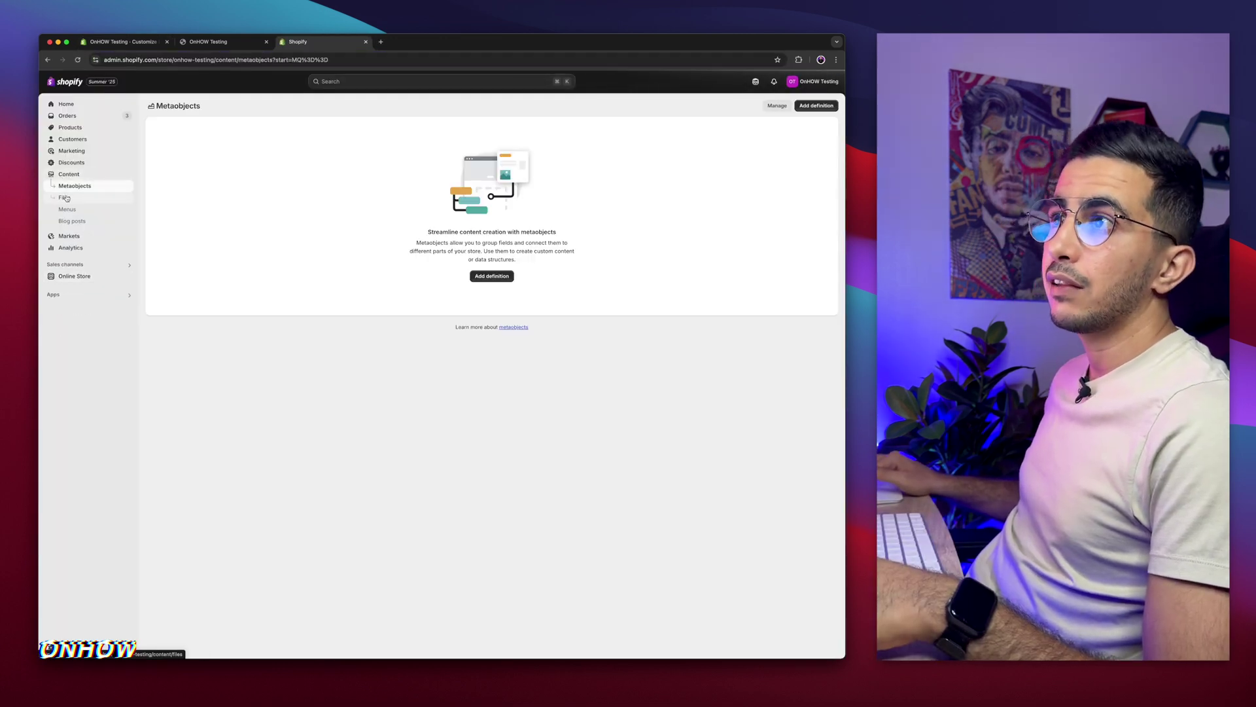
click(65, 198)
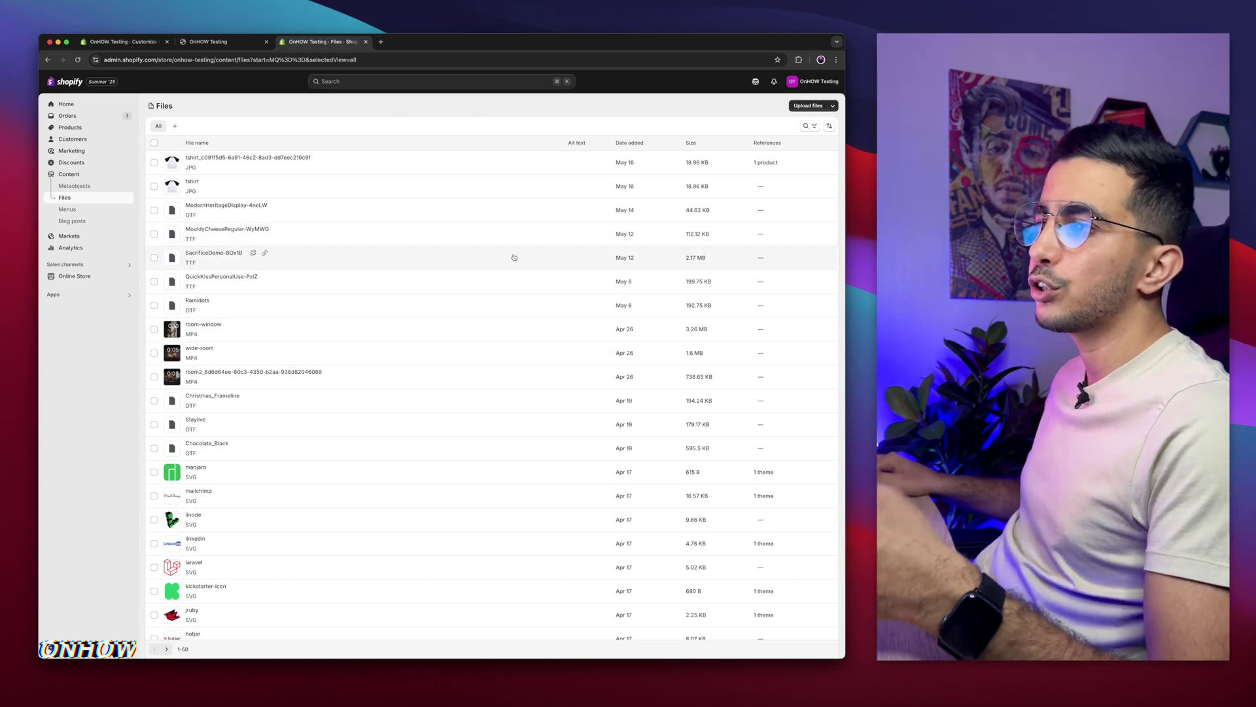
Step: Copy the link of the Christmas_Frameline OTF file and paste it as the Art Carousel section's Custom Font URL
scroll(237, 395, up, 5)
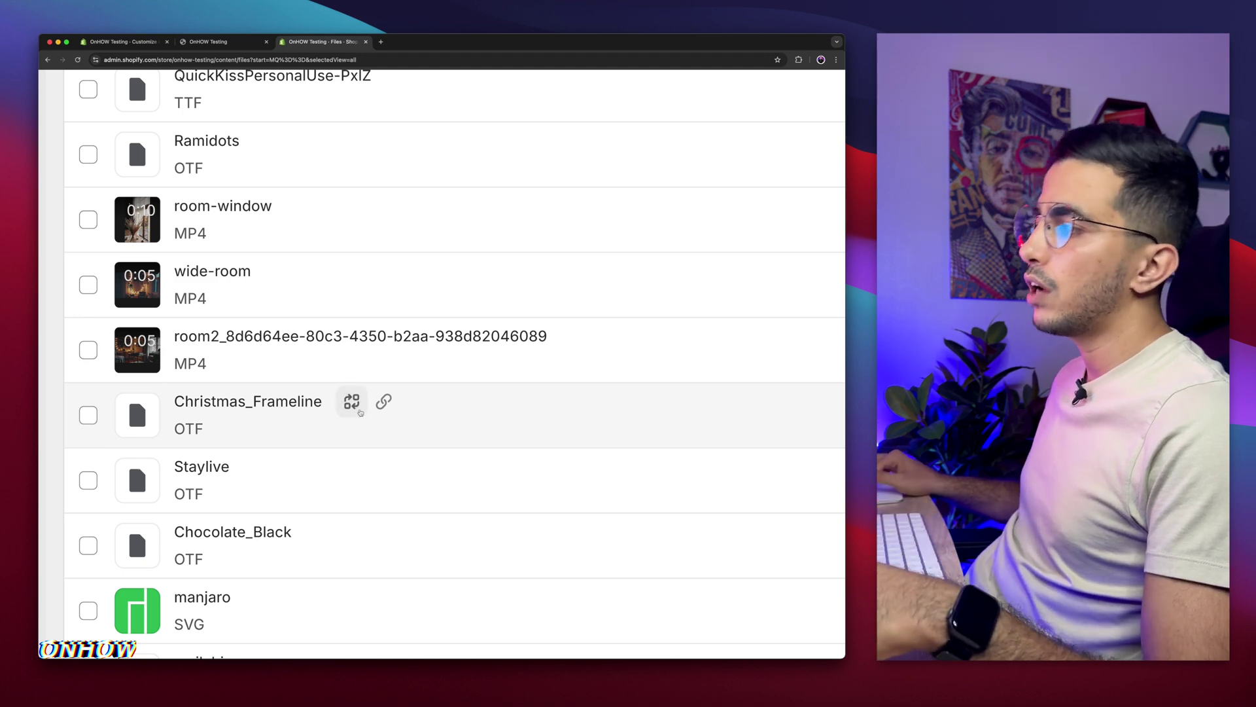
click(383, 404)
scroll(382, 404, down, 5)
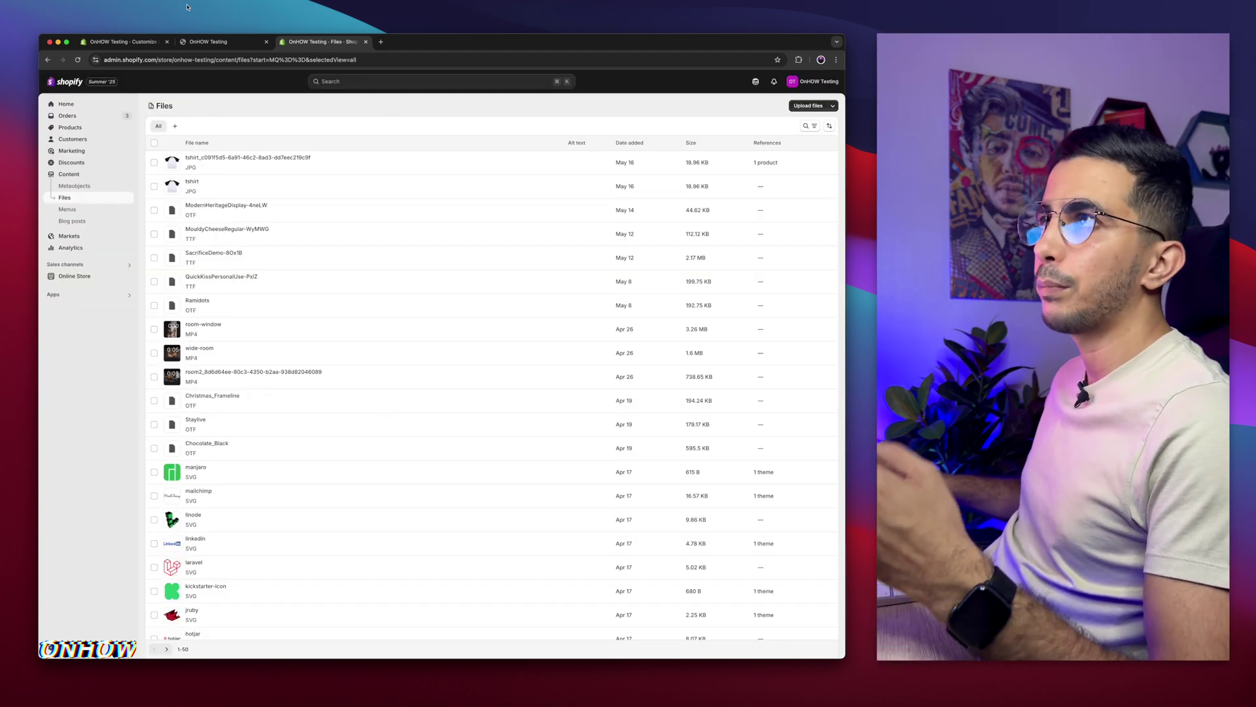
click(125, 42)
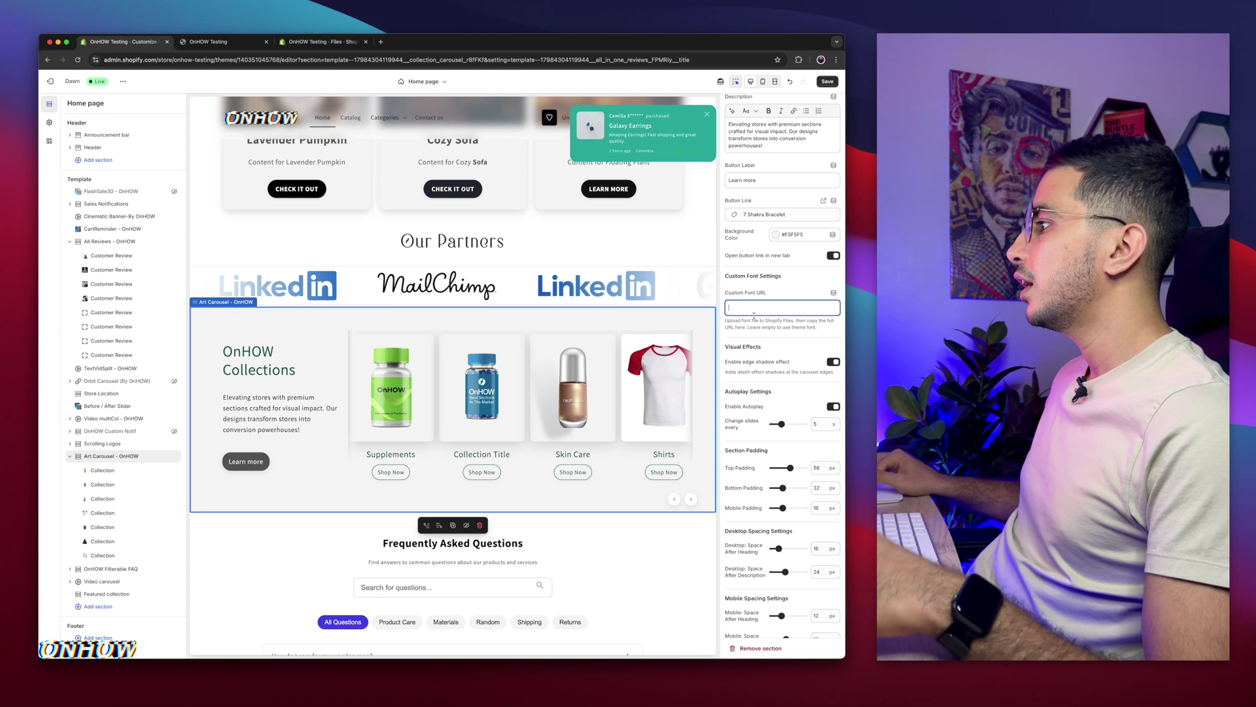
key(super+v)
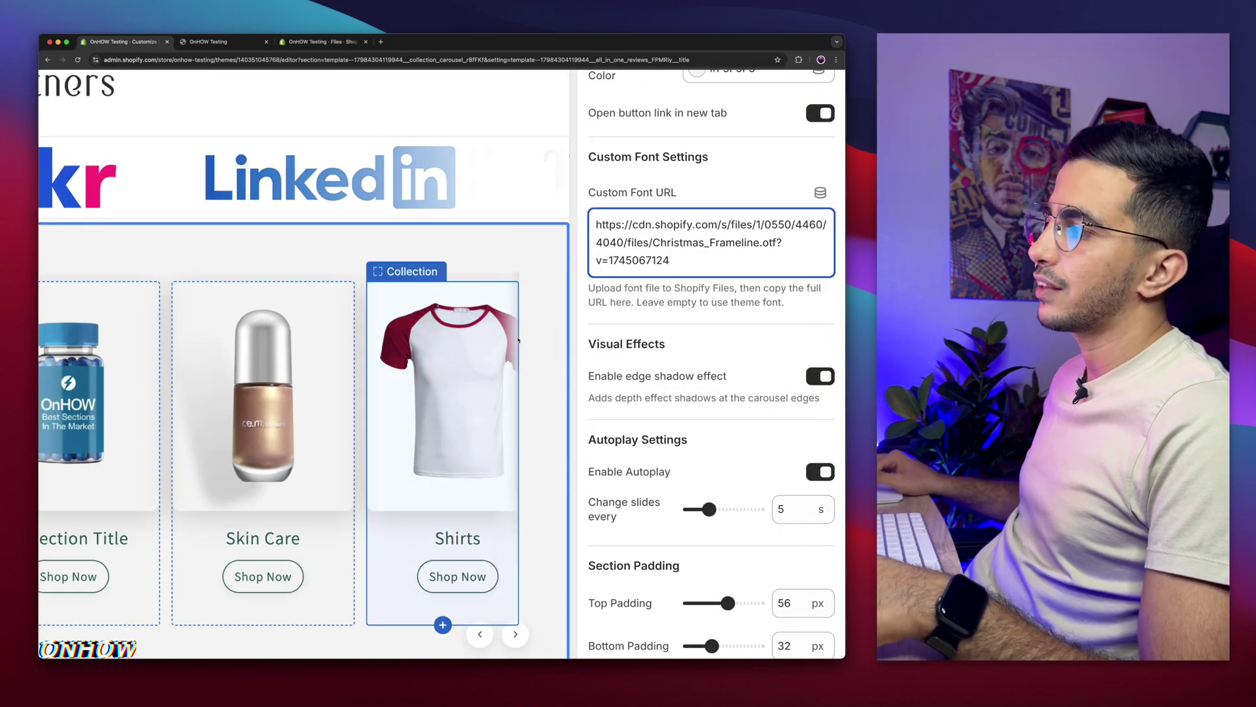
Step: Switch the carousel's edge shadow effect off and on again, and do the same with autoplay
click(825, 376)
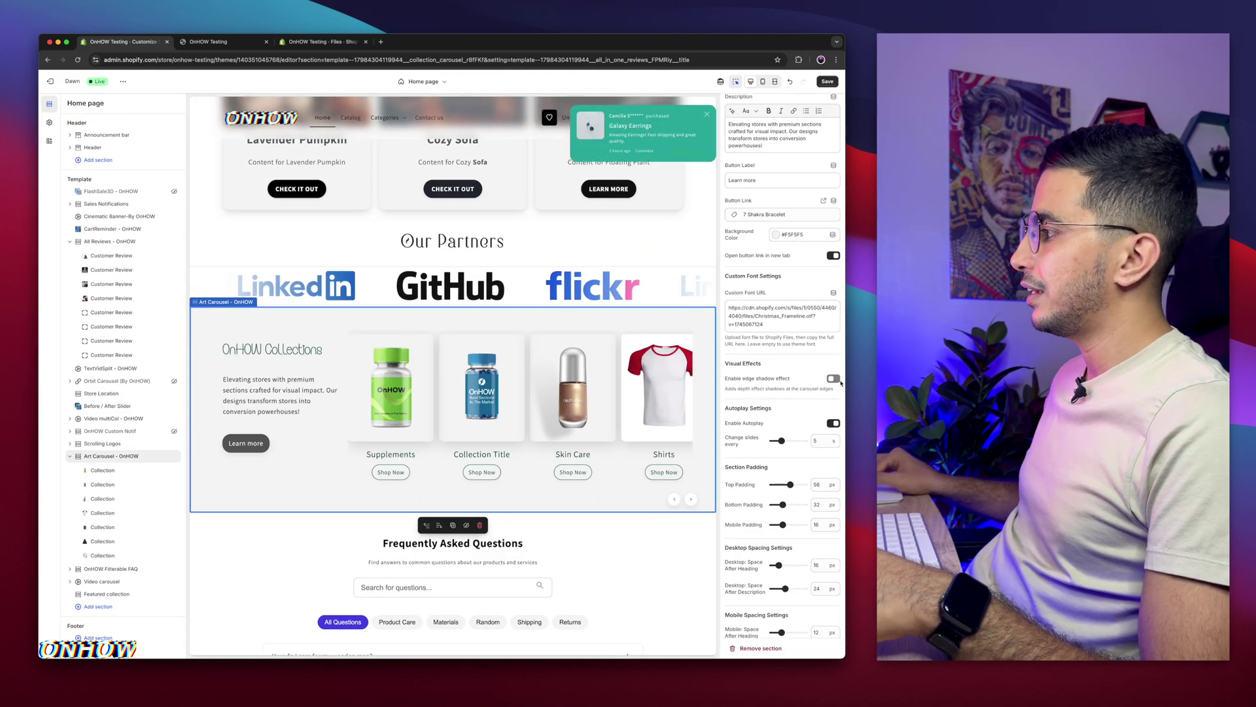
click(834, 379)
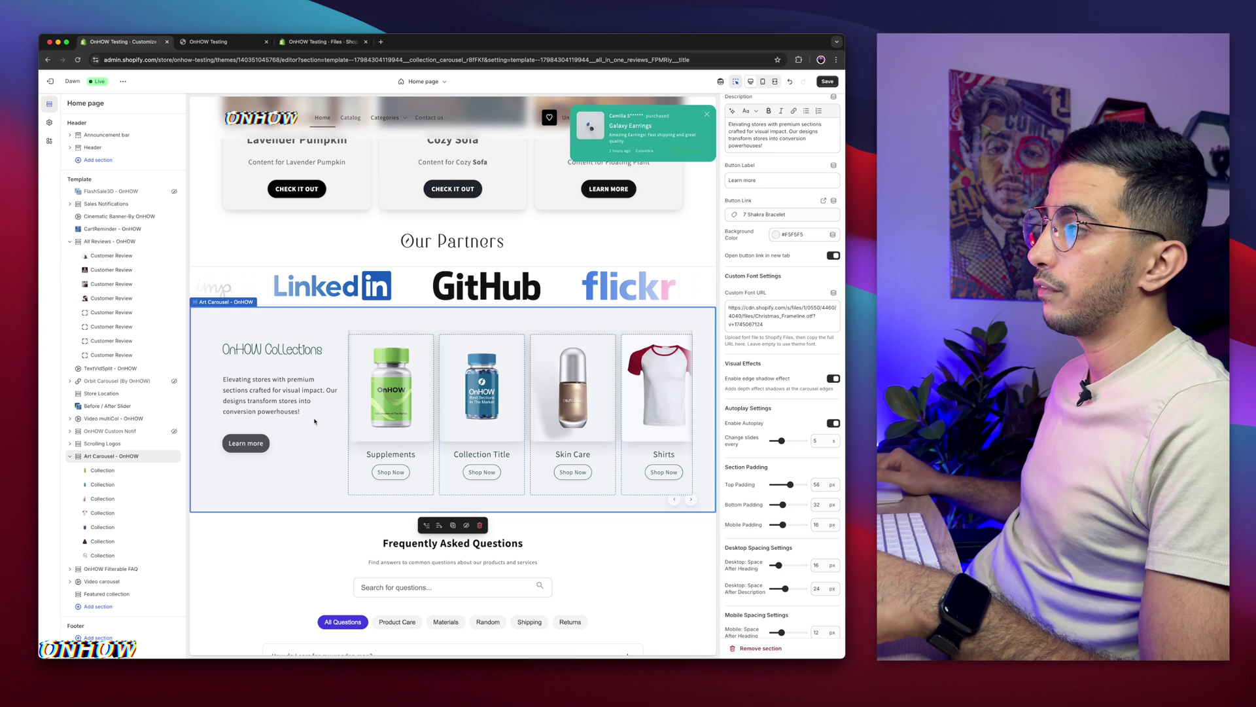
scroll(785, 393, down, 3)
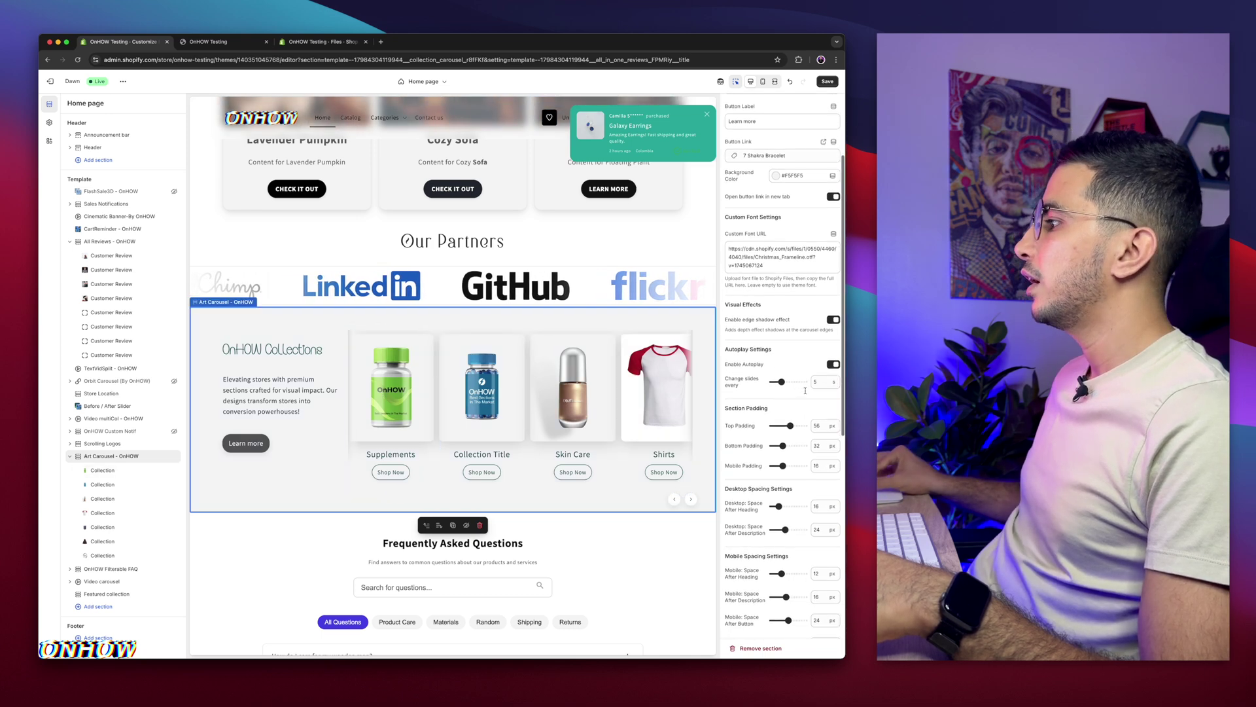
scroll(806, 391, up, 2)
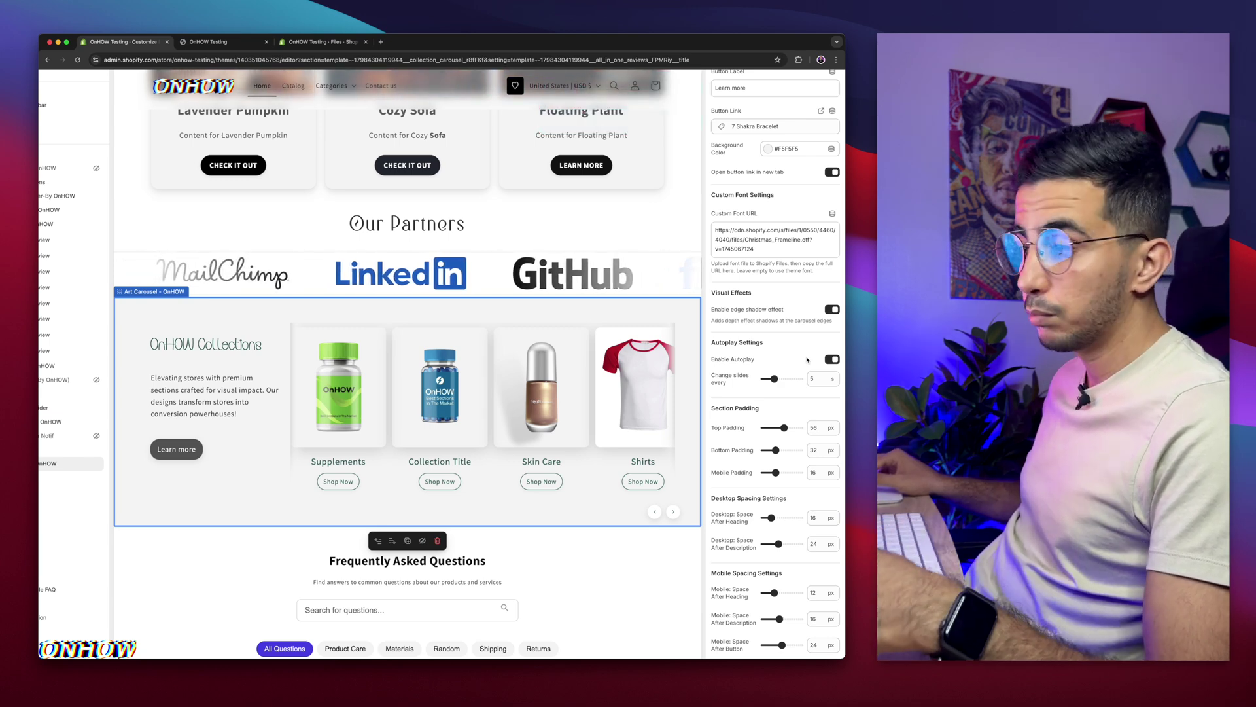
click(828, 361)
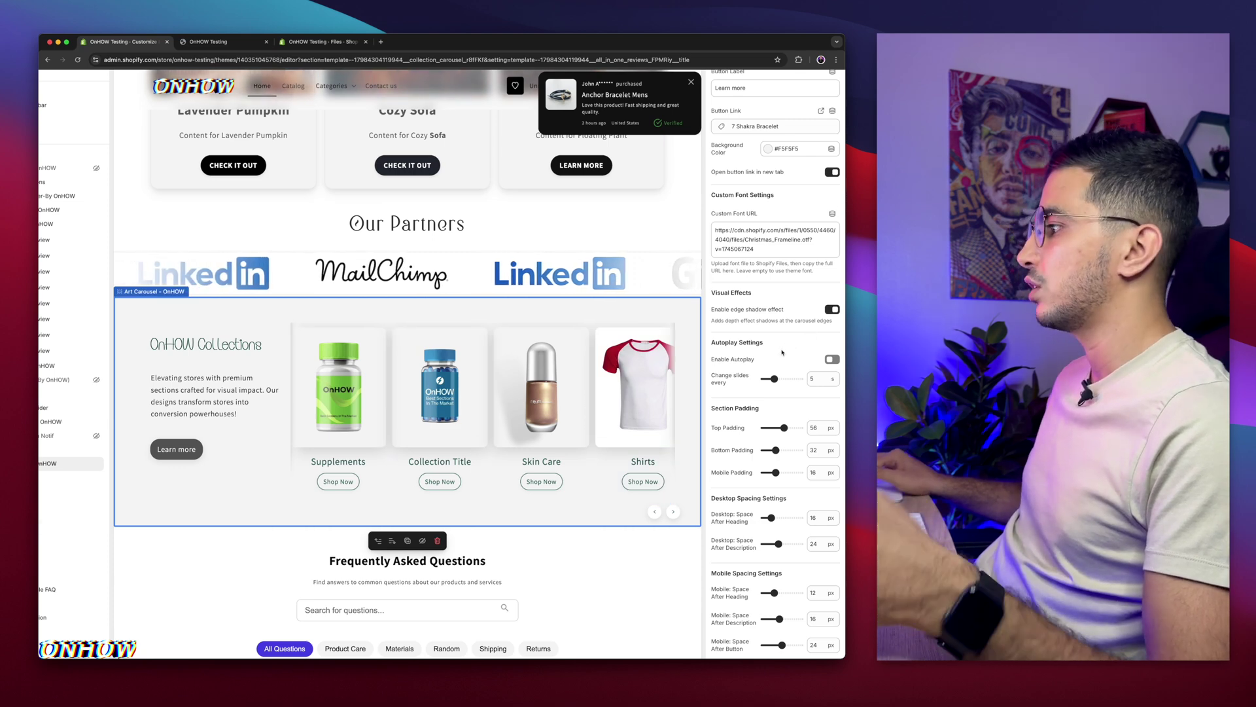
click(831, 359)
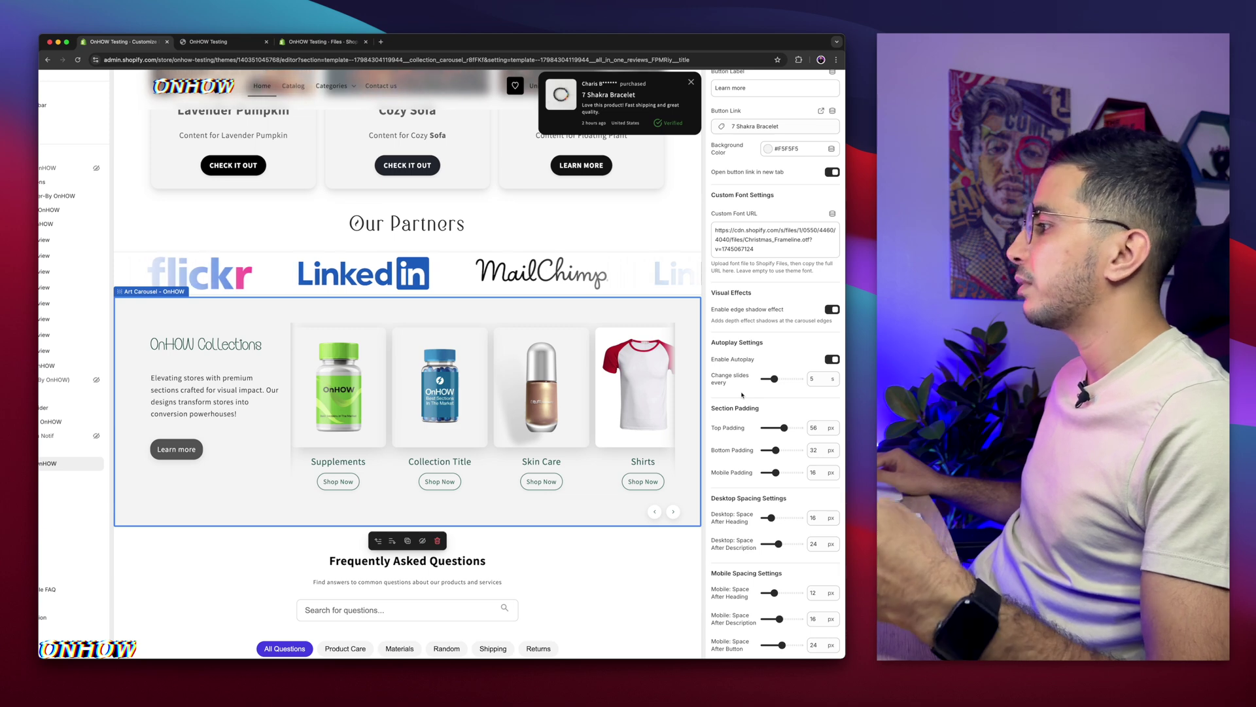
Step: Set the section's top padding to 60 px, bottom padding to 40 px, and desktop space after heading and description to 8 px each
scroll(742, 395, down, 2)
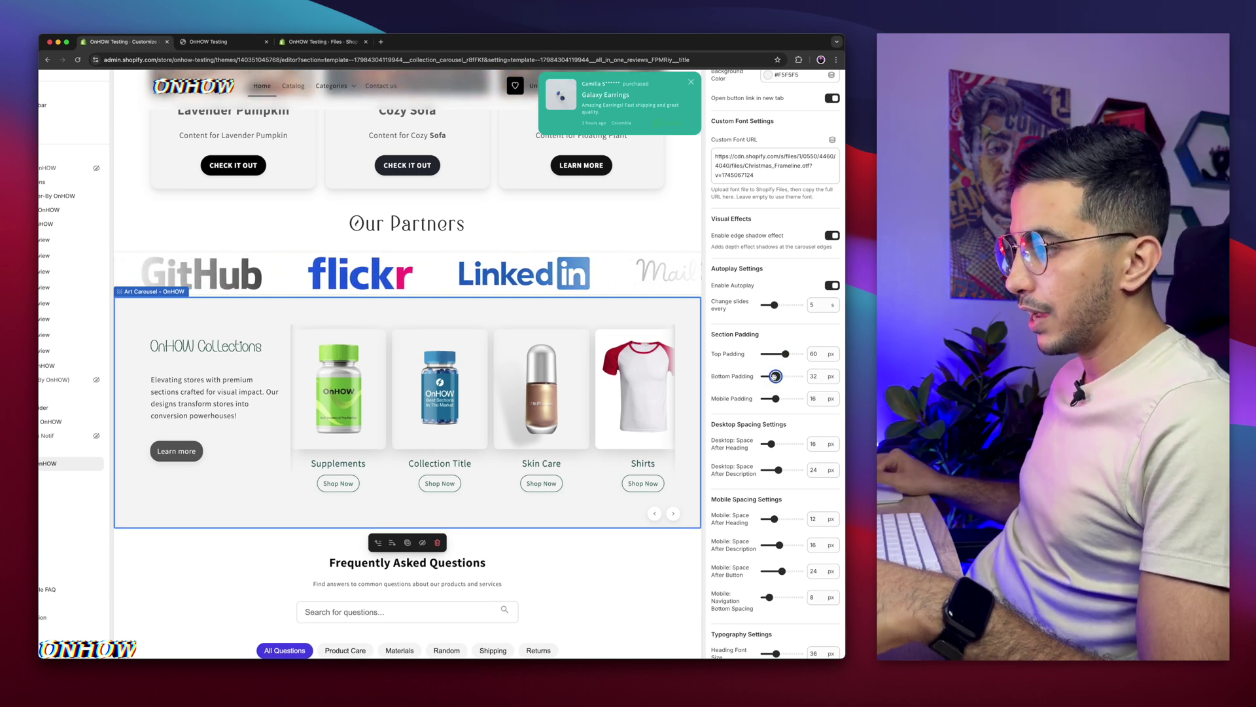
drag(774, 376, 779, 379)
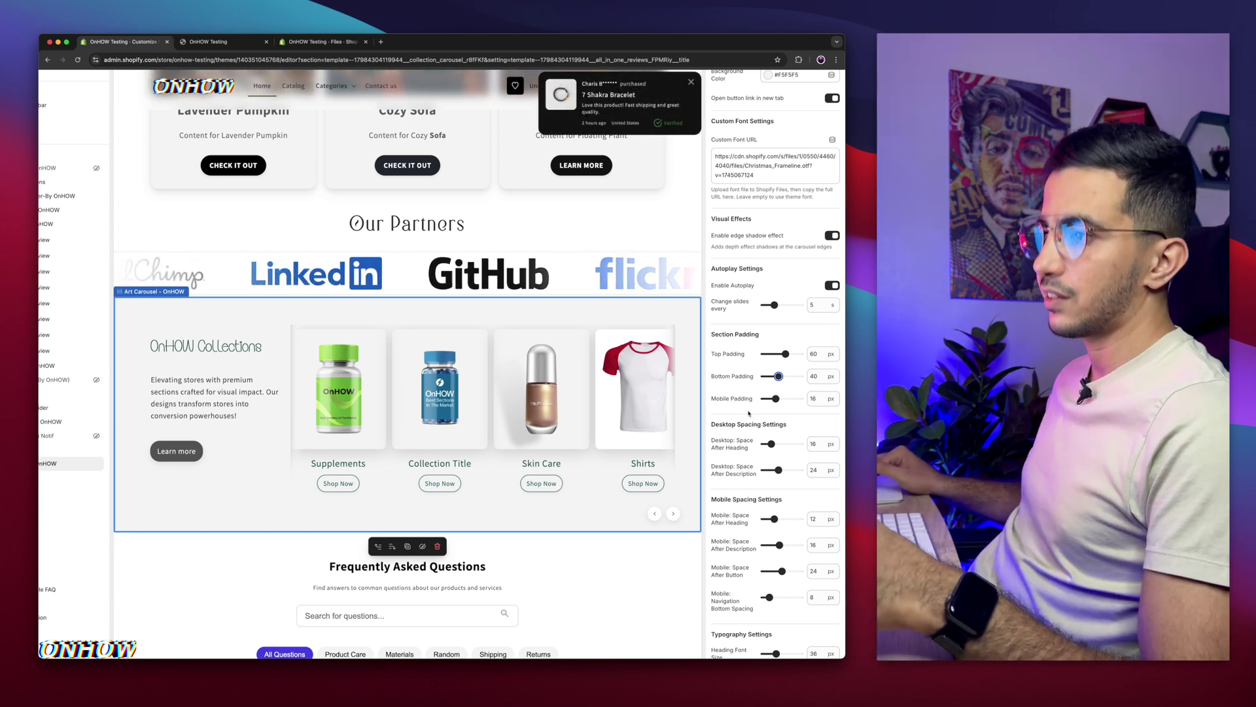
scroll(749, 413, down, 3)
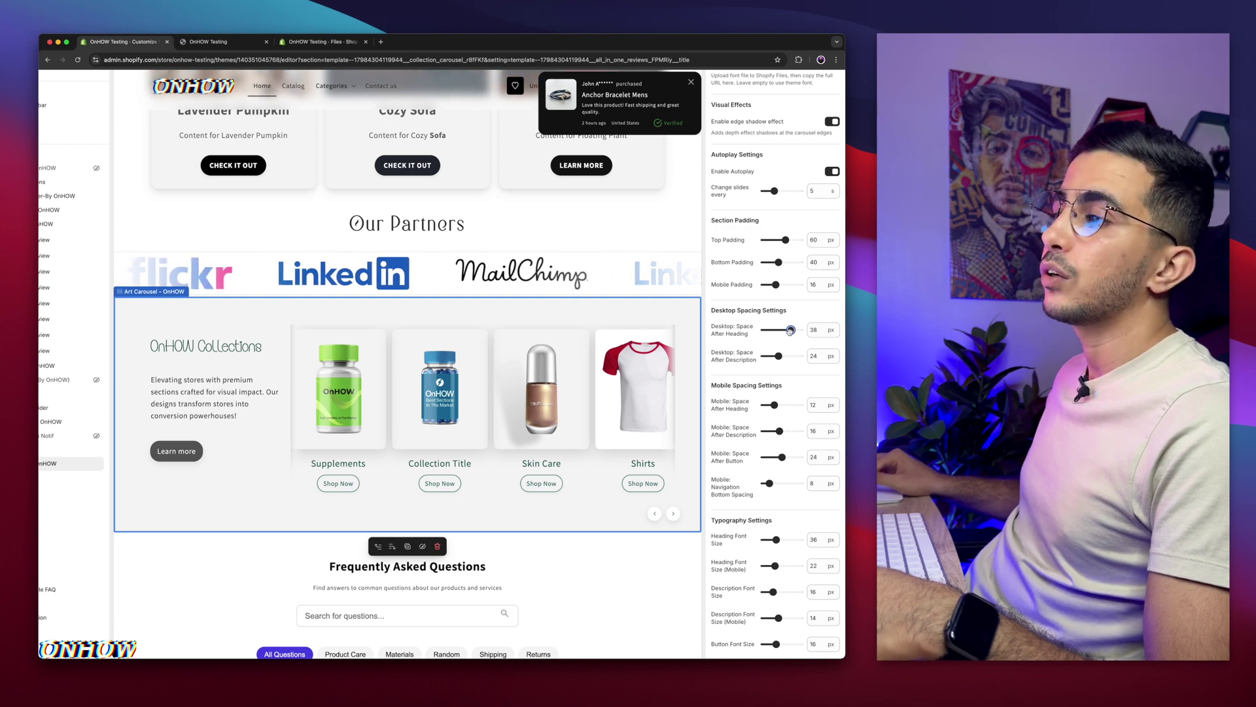
drag(790, 331, 741, 333)
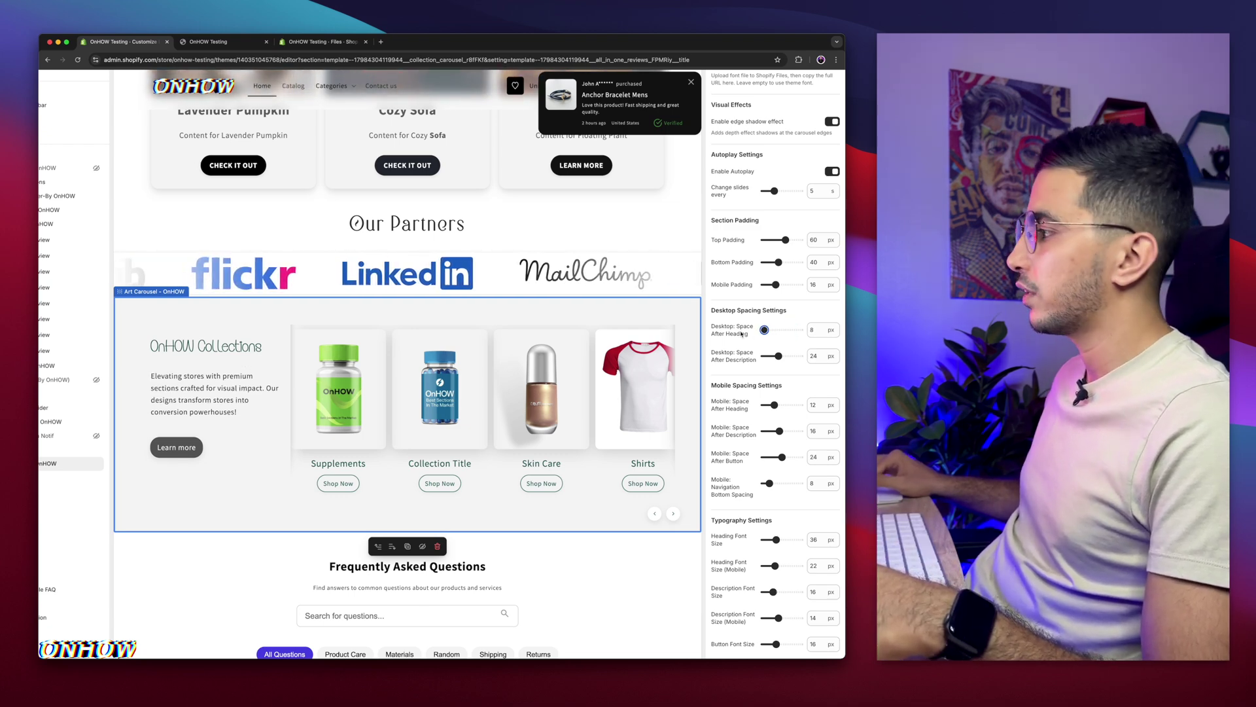
scroll(745, 337, down, 1)
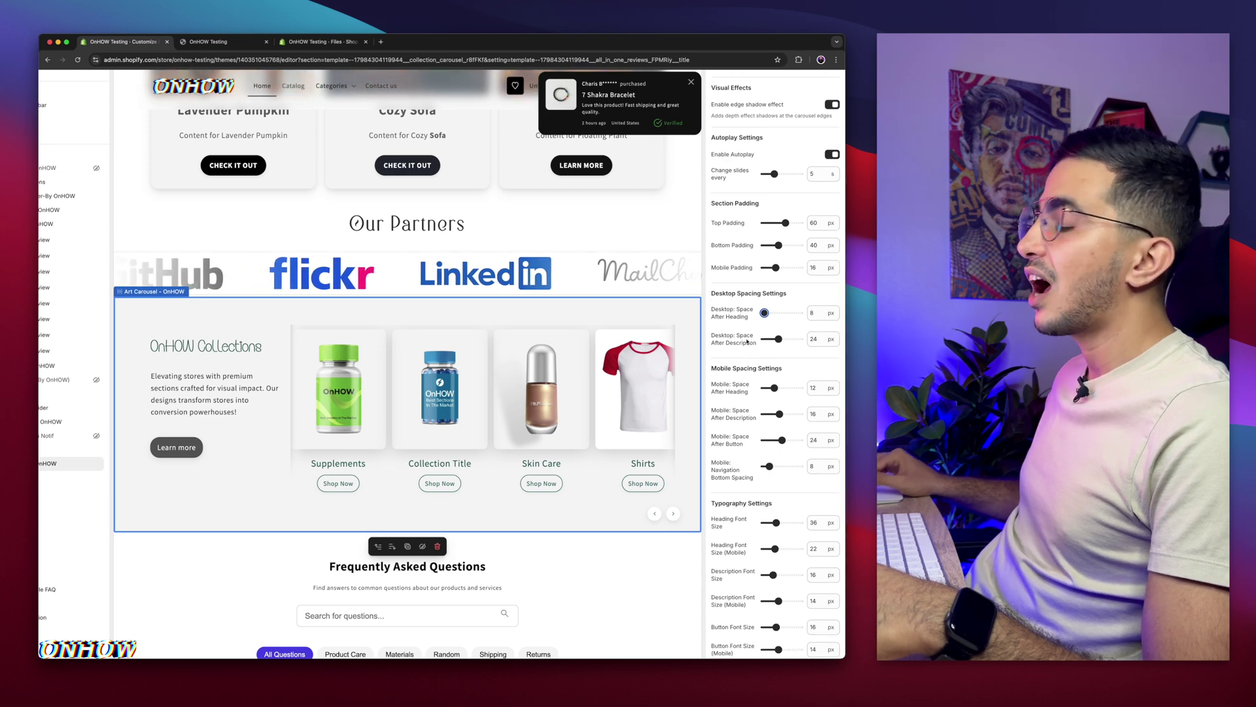
drag(779, 338, 753, 342)
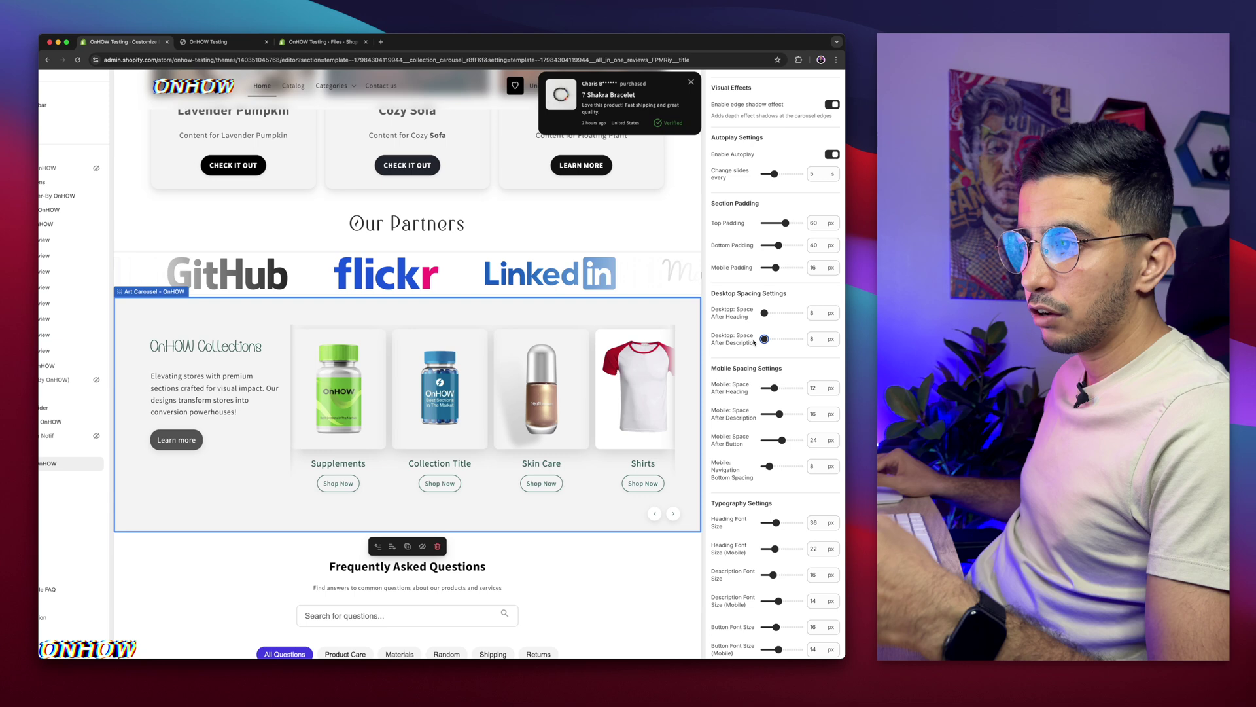
Step: Set the heading font size to 40 px, the description font size to 17 px and the collection title font size to 22 px
scroll(753, 341, down, 2)
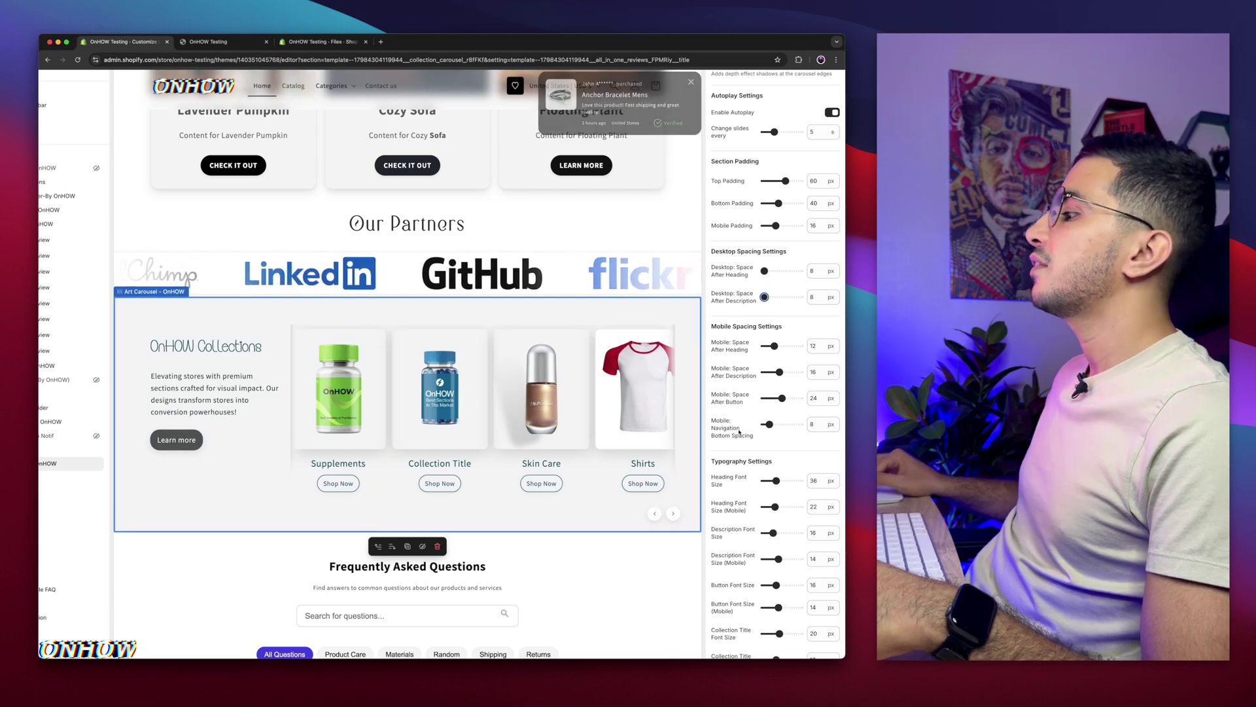
scroll(750, 446, down, 1)
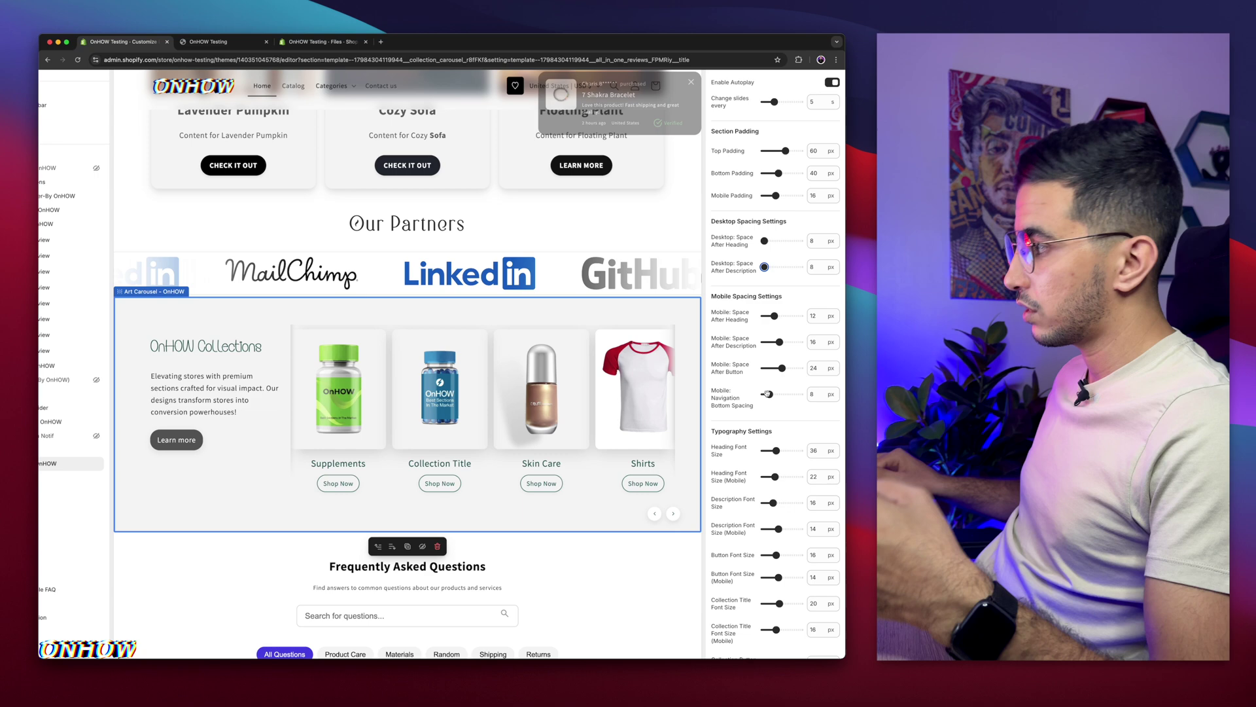
scroll(746, 360, down, 5)
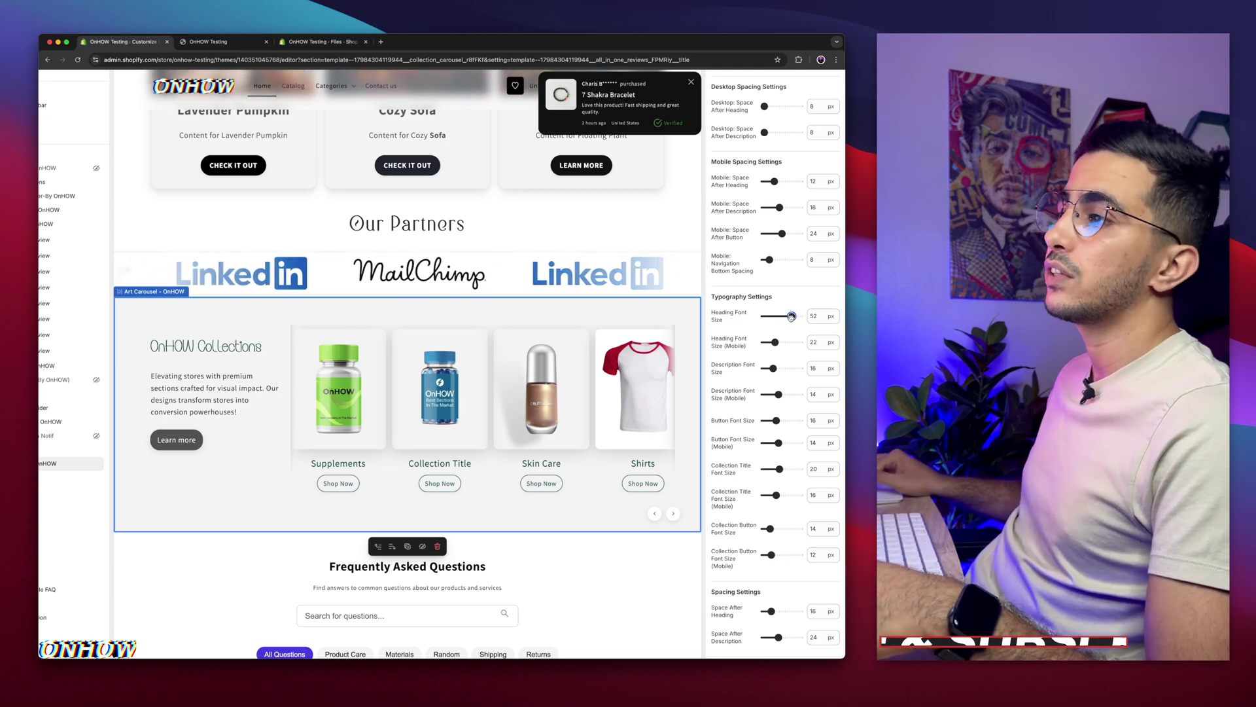
drag(792, 316, 786, 316)
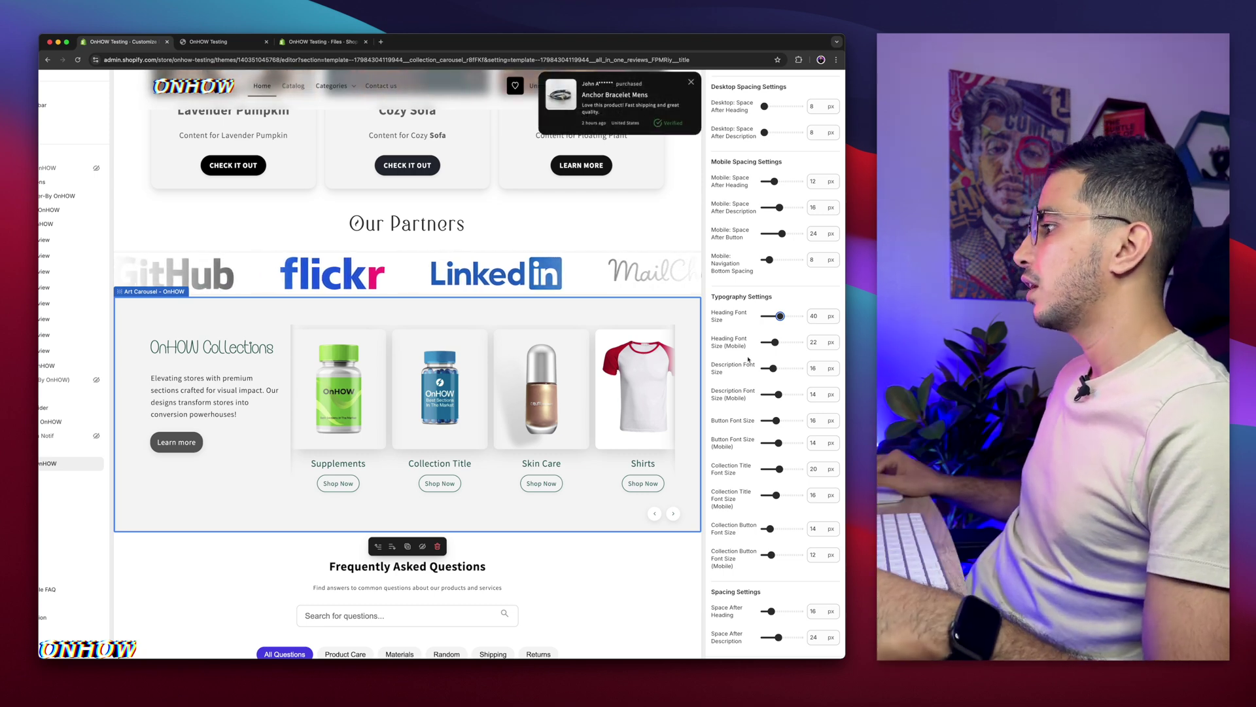
scroll(750, 374, down, 1)
drag(773, 349, 776, 349)
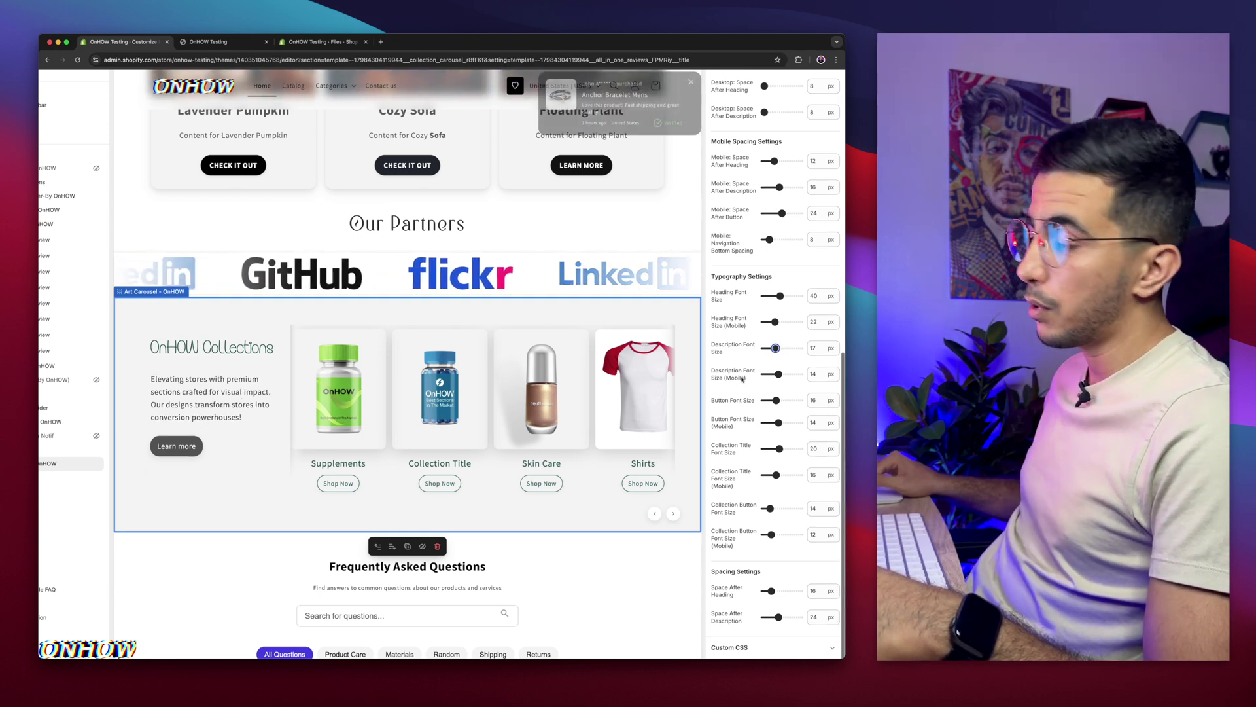
key(super+equal)
key(super+equal)
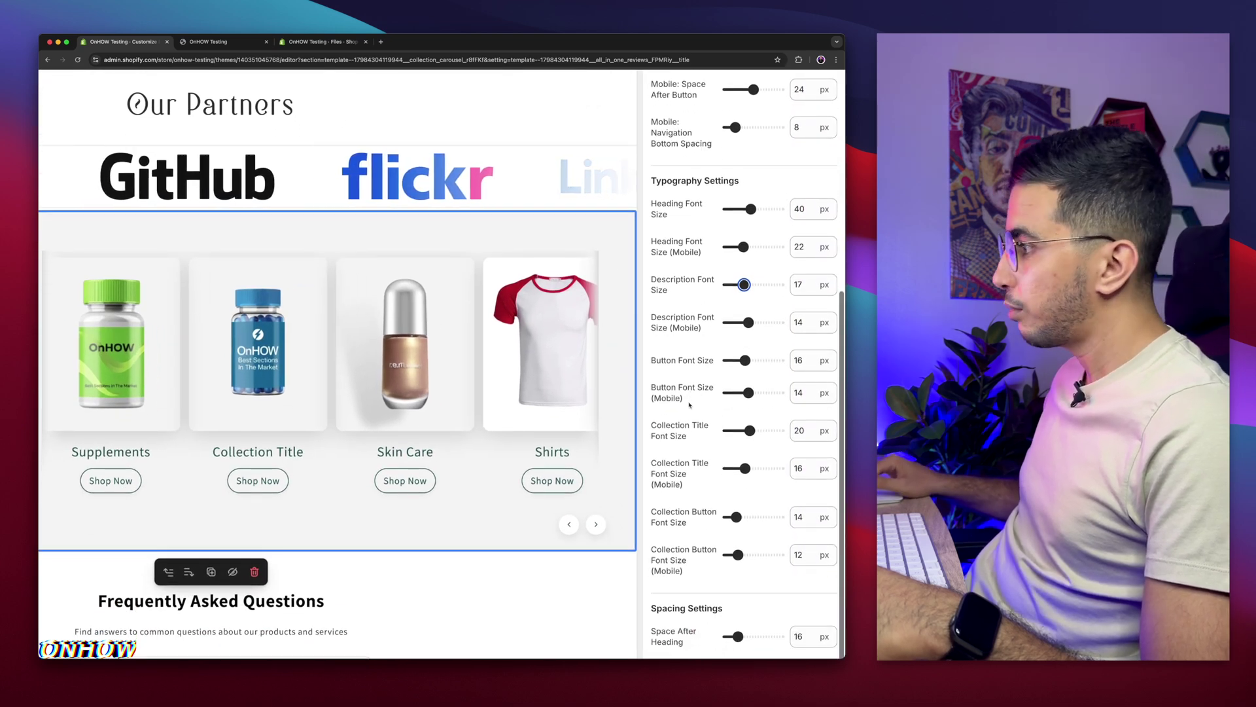
drag(750, 431, 757, 431)
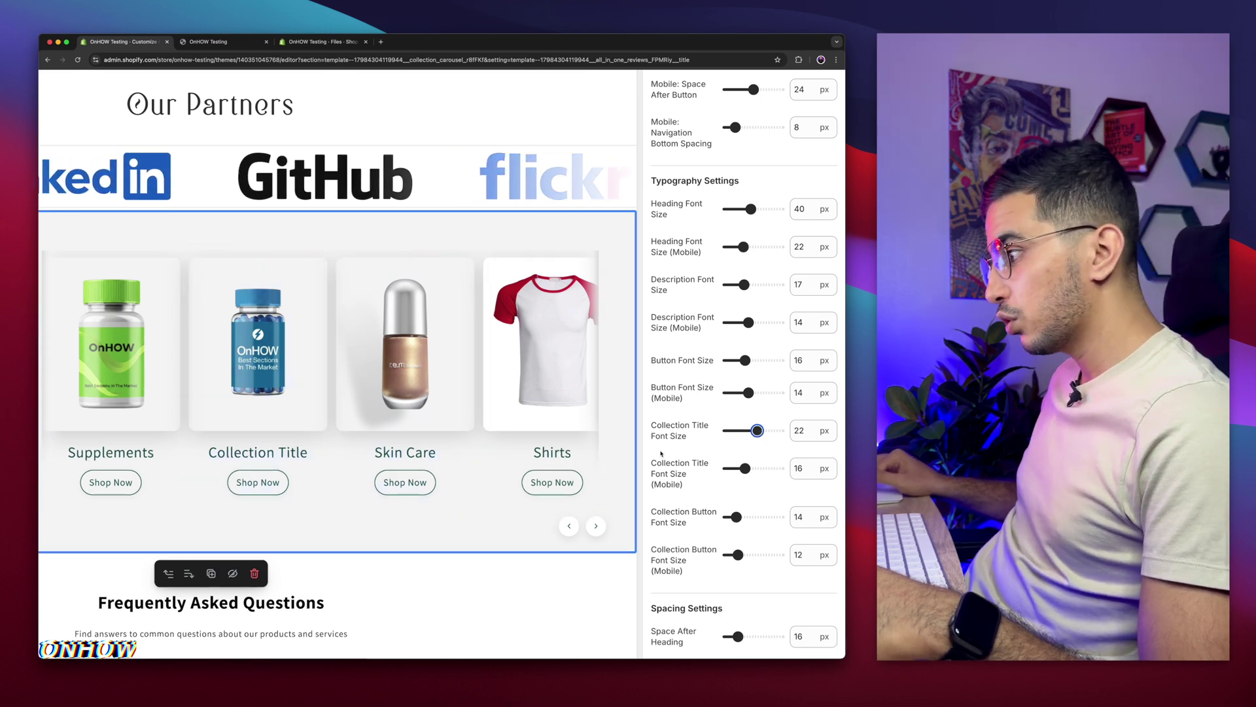
Step: Review the section's remaining font size and spacing settings and expand its Custom CSS
triple_click(684, 484)
scroll(684, 492, down, 2)
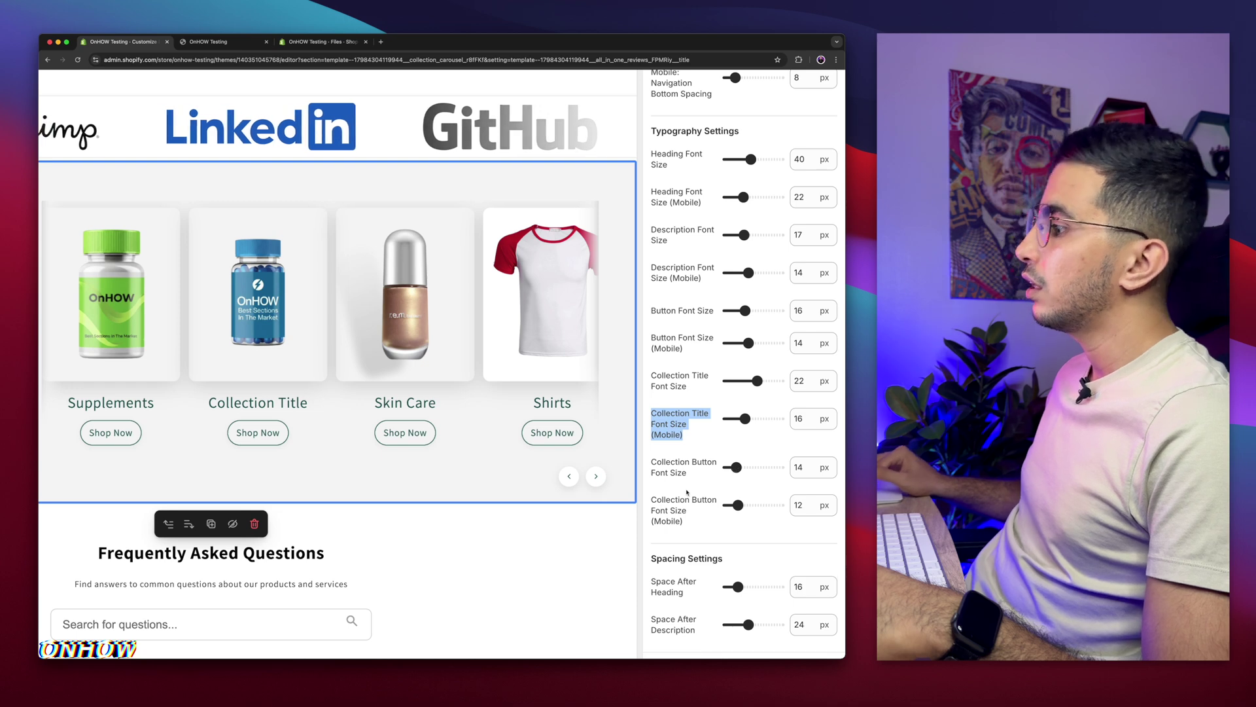
scroll(735, 467, down, 2)
drag(652, 439, 690, 550)
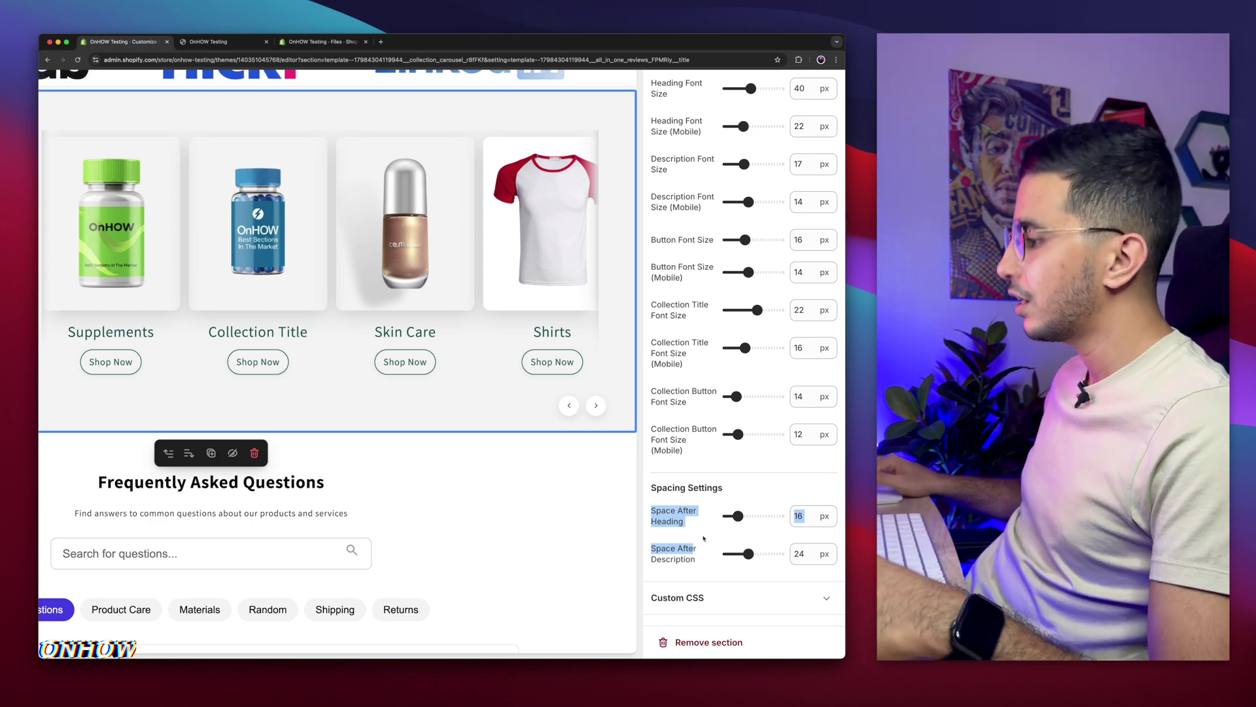
click(704, 598)
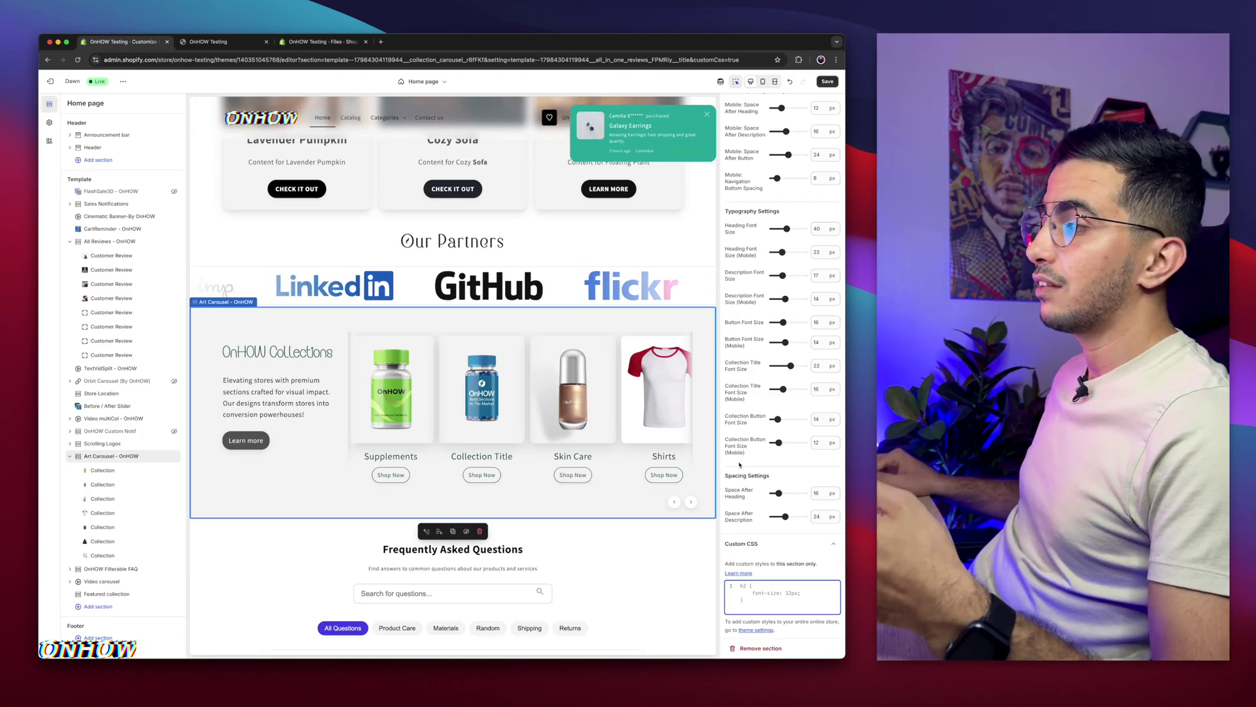
Step: Change the Art Carousel section's background color to #FFFFFF
scroll(739, 465, up, 20)
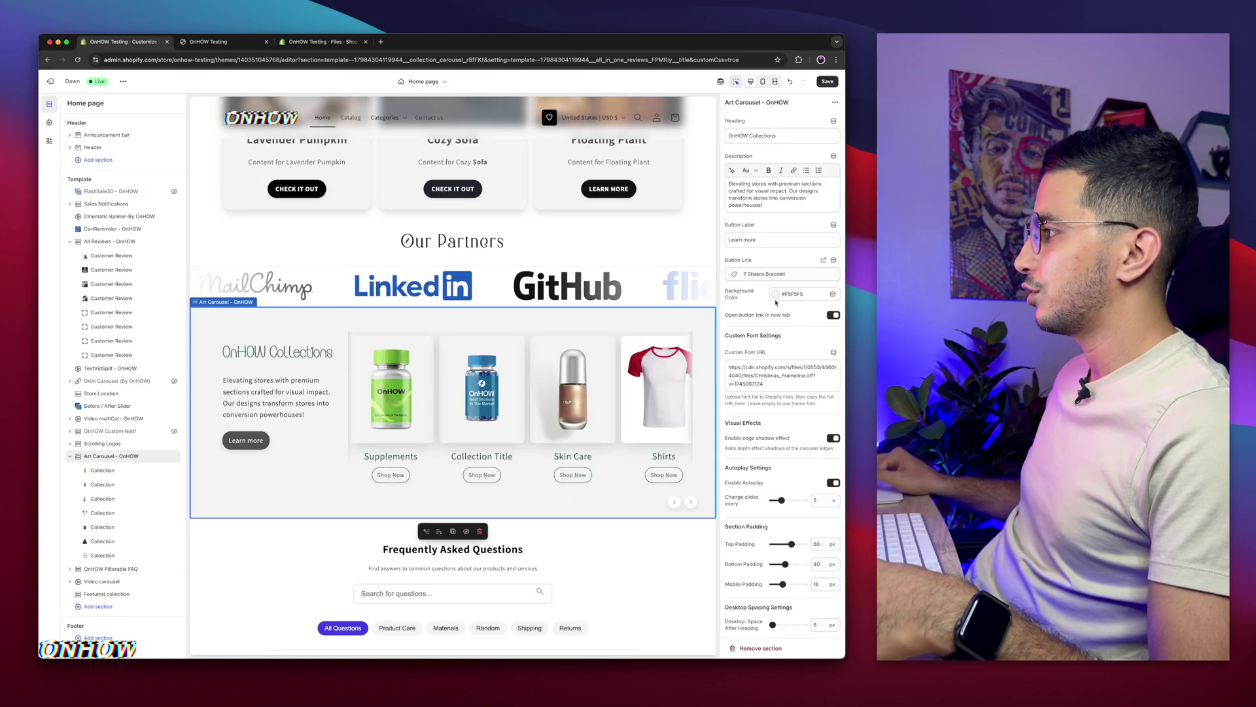
click(775, 294)
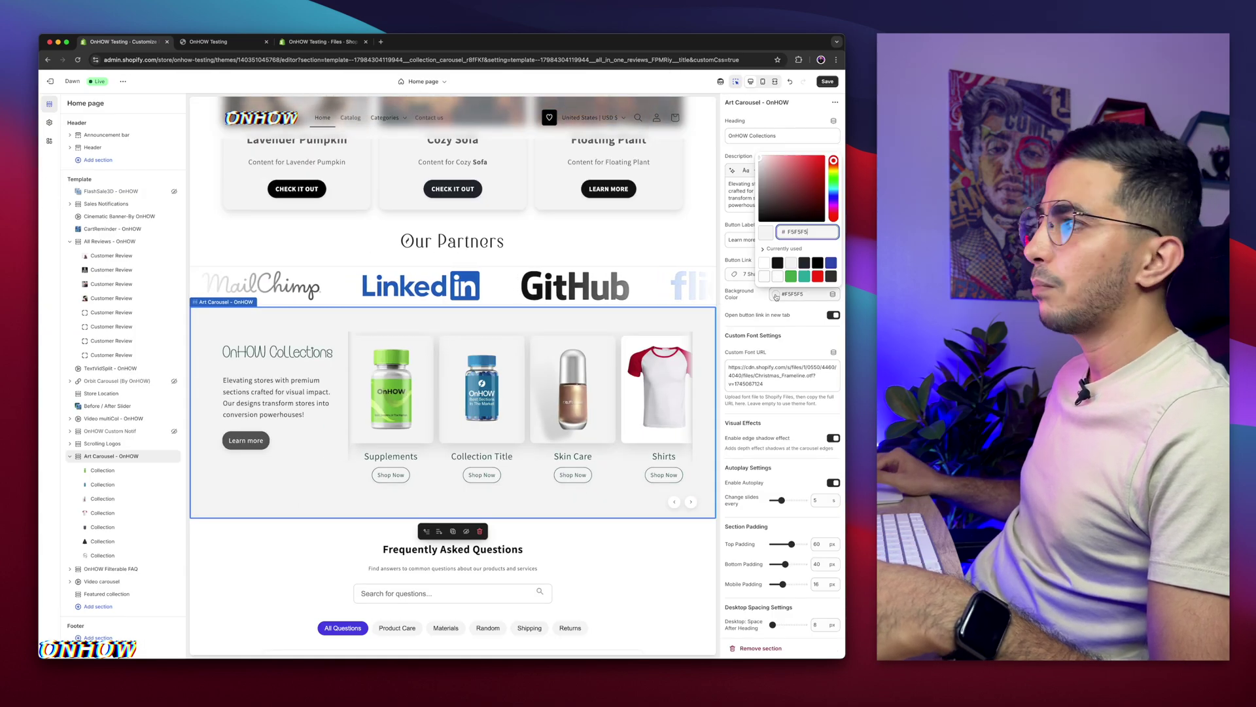
click(746, 310)
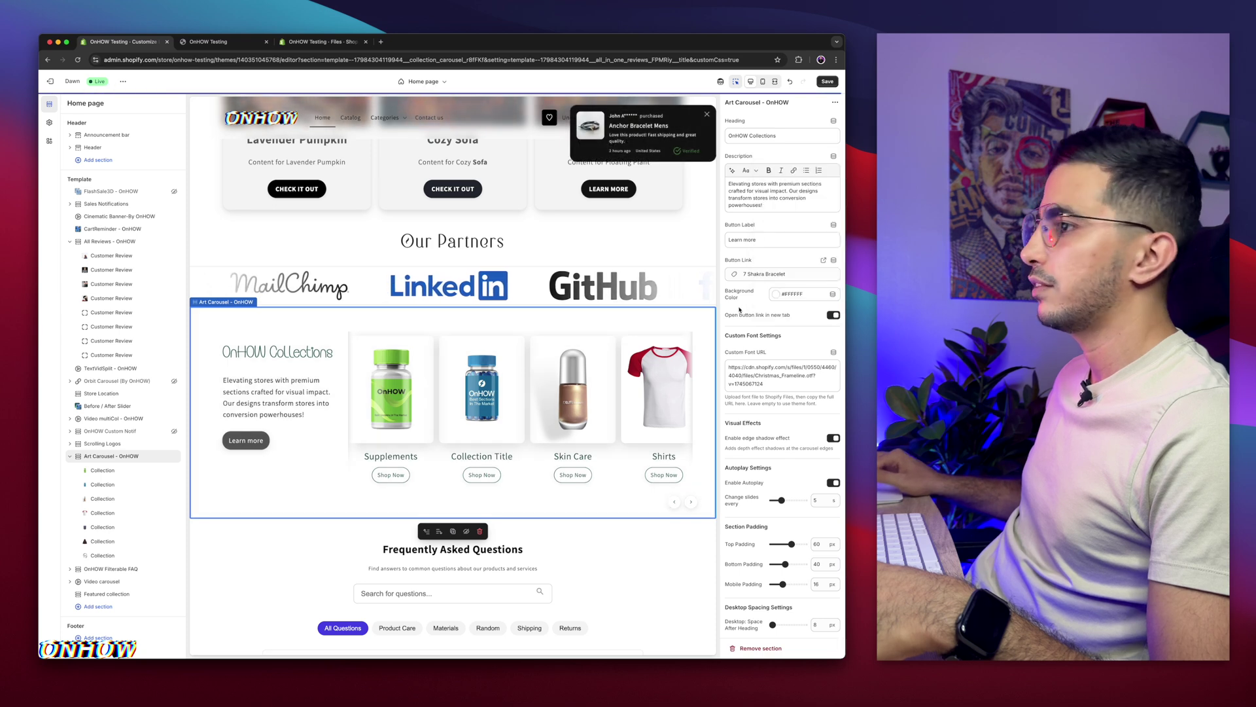